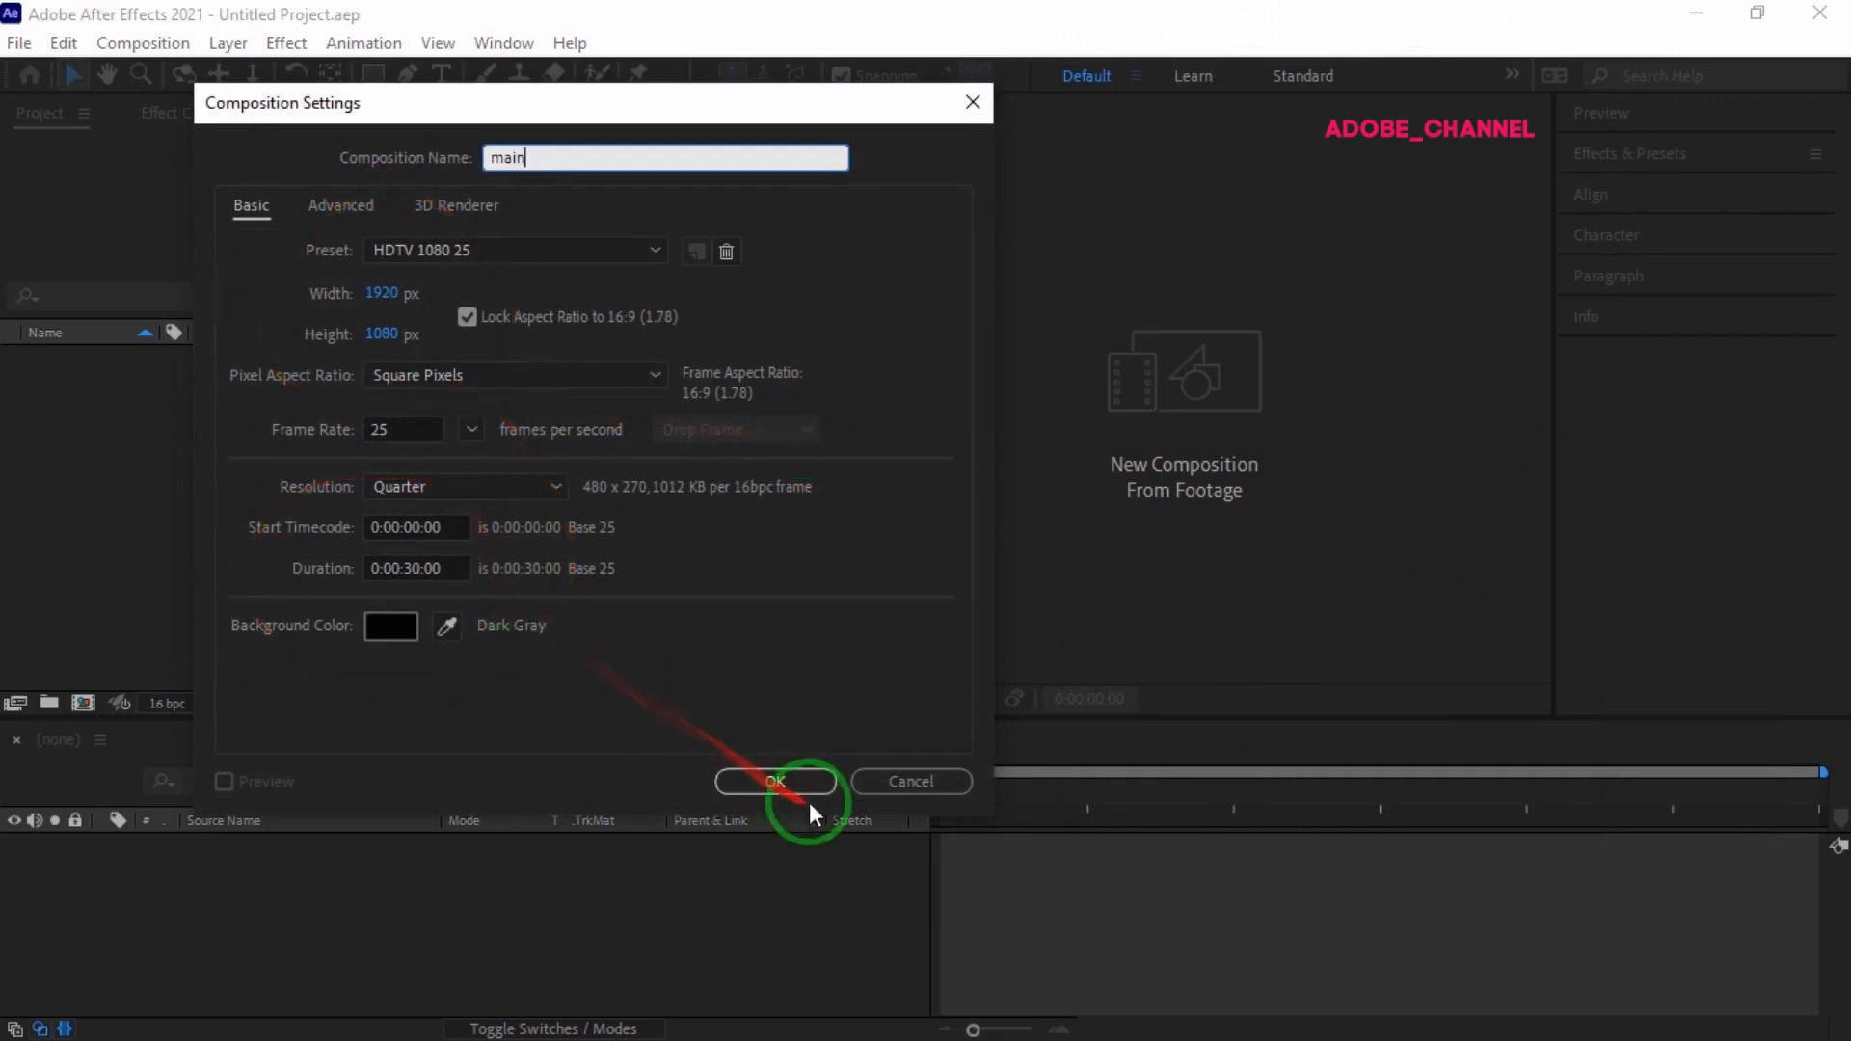
- Create the 1920 x 1080, 25 fps, 30-second composition main and add a solid layer named form to it
{"action": "left_click", "coordinate": [779, 784]}
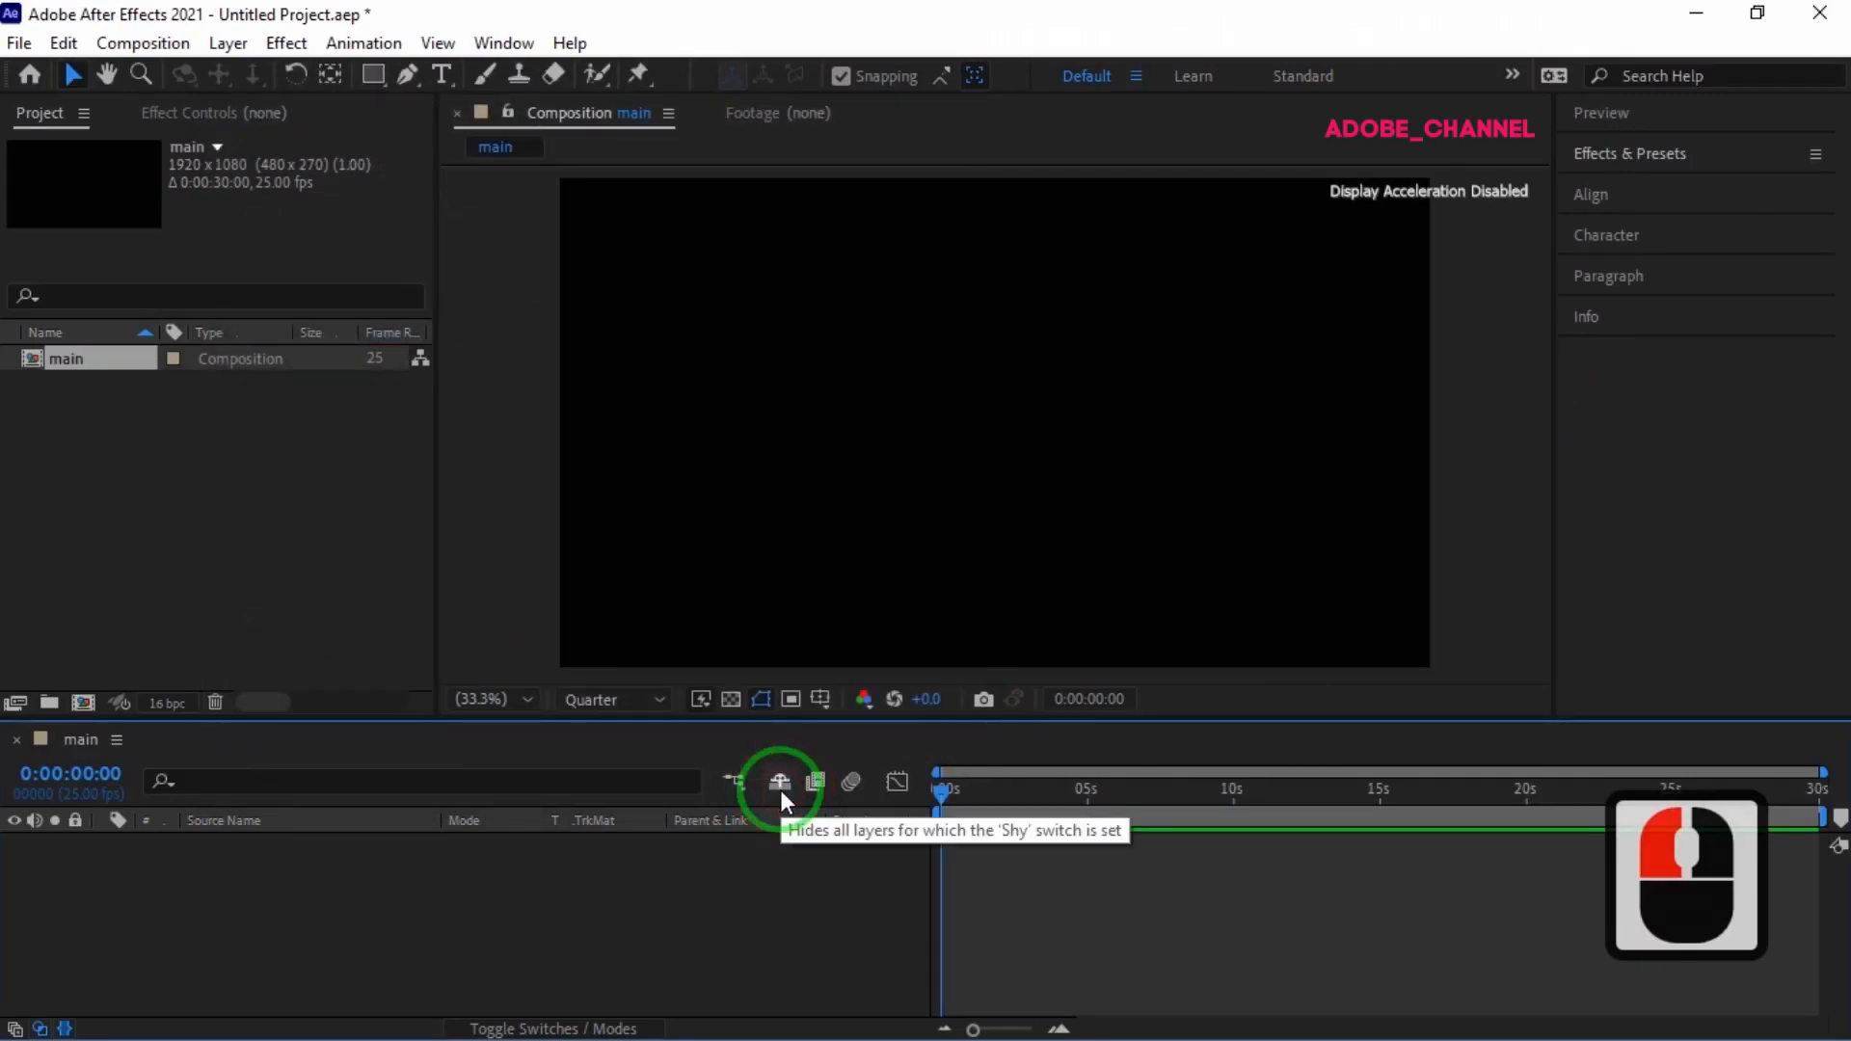
{"action": "right_click", "coordinate": [392, 860]}
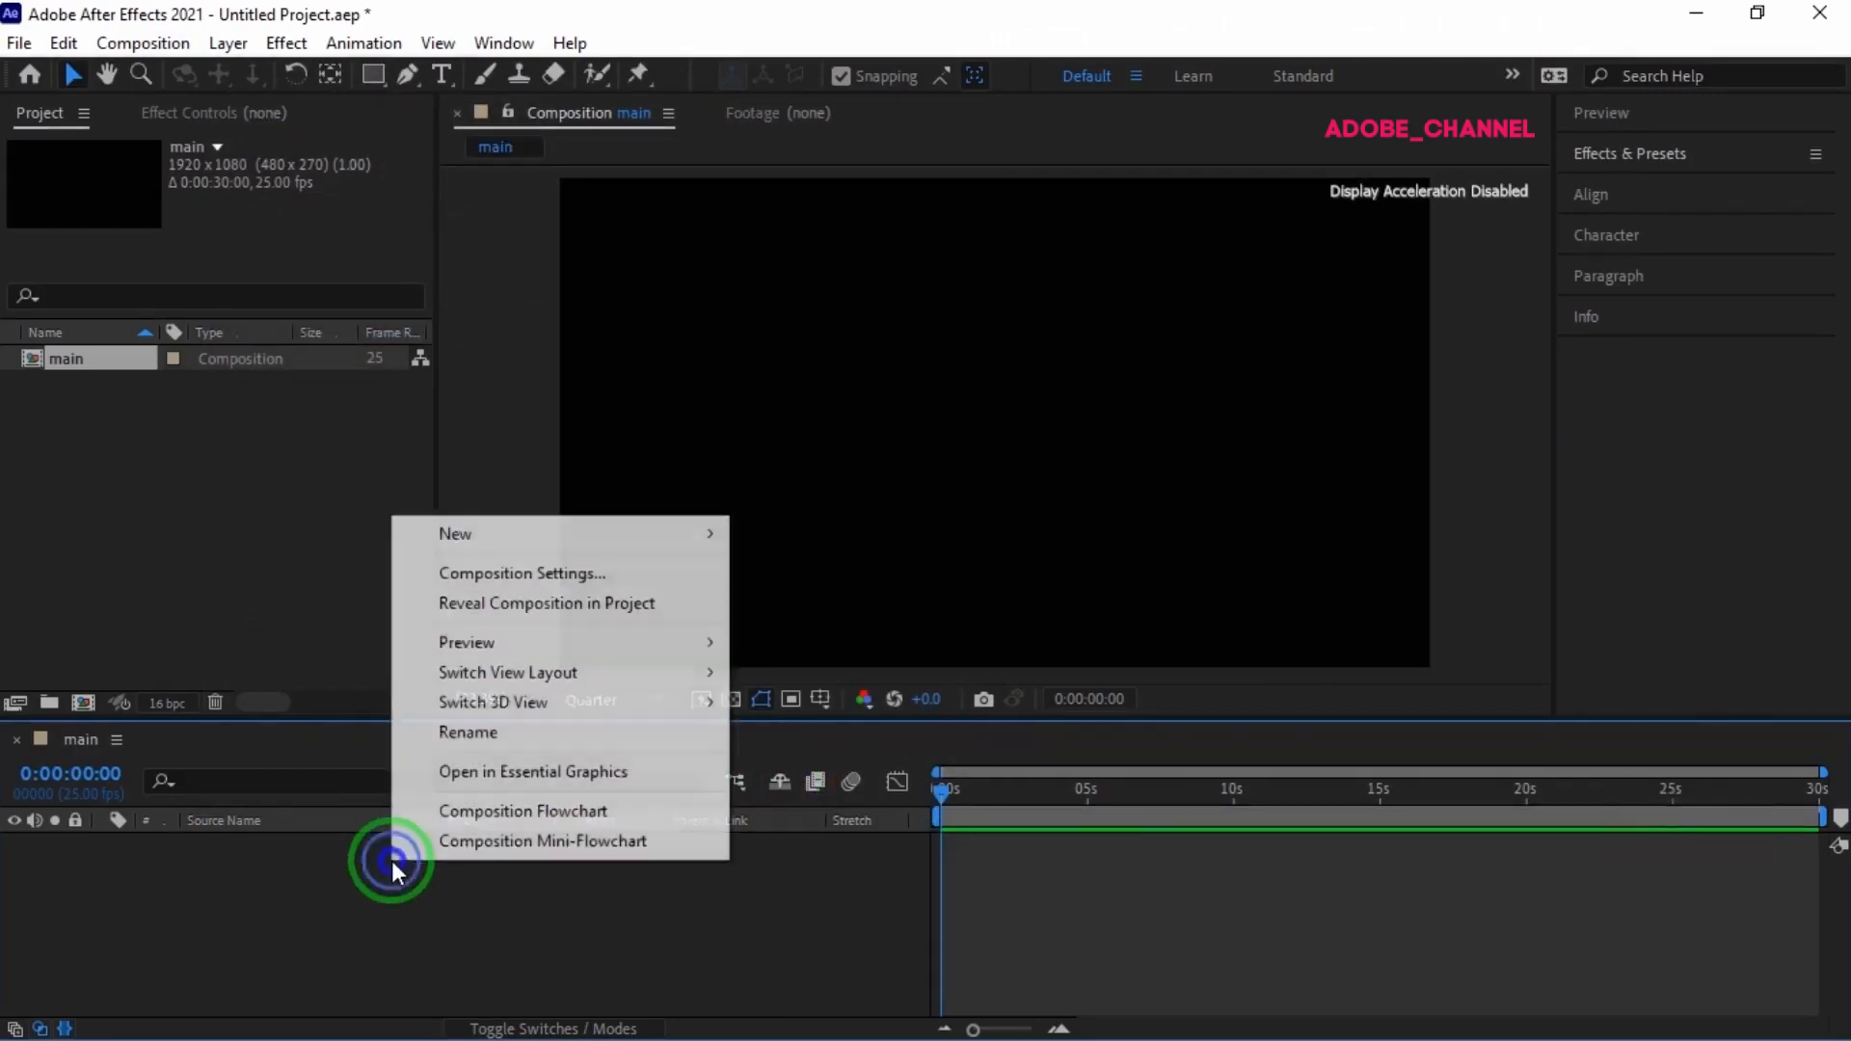
{"action": "mouse_move", "coordinate": [483, 534]}
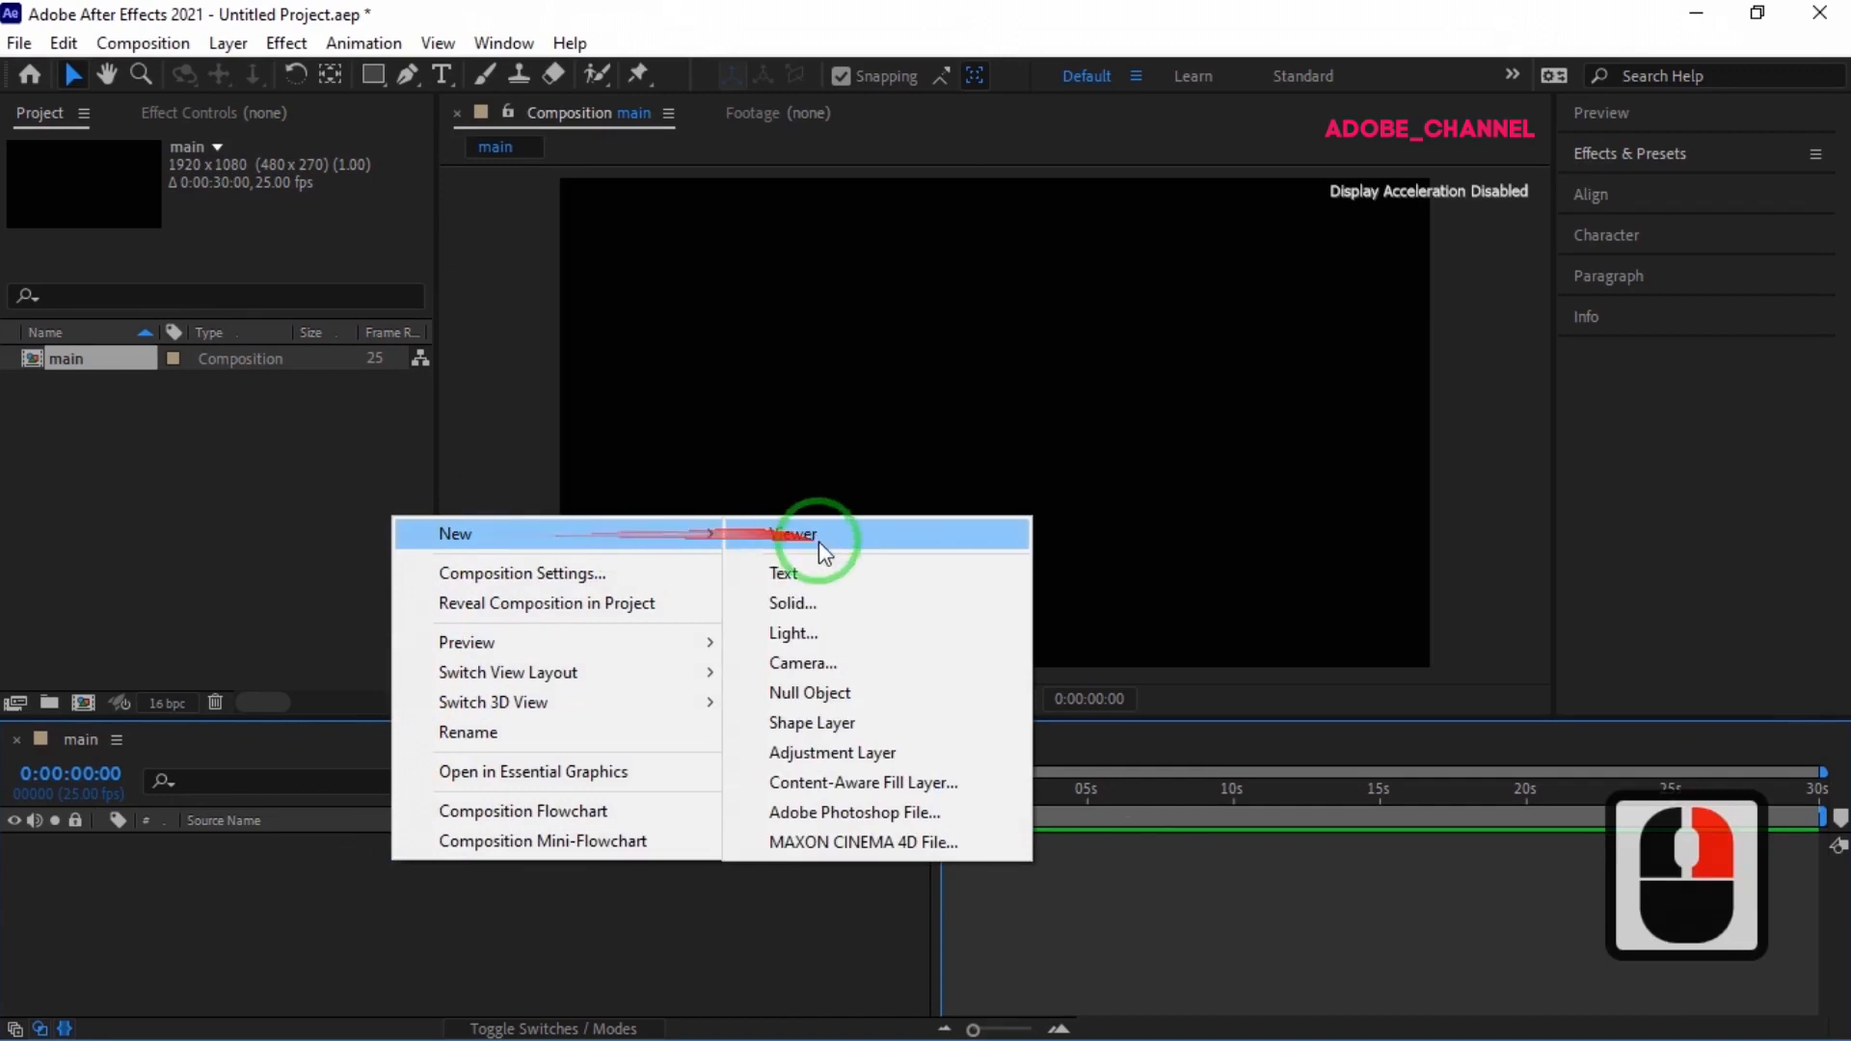
{"action": "left_click", "coordinate": [786, 602]}
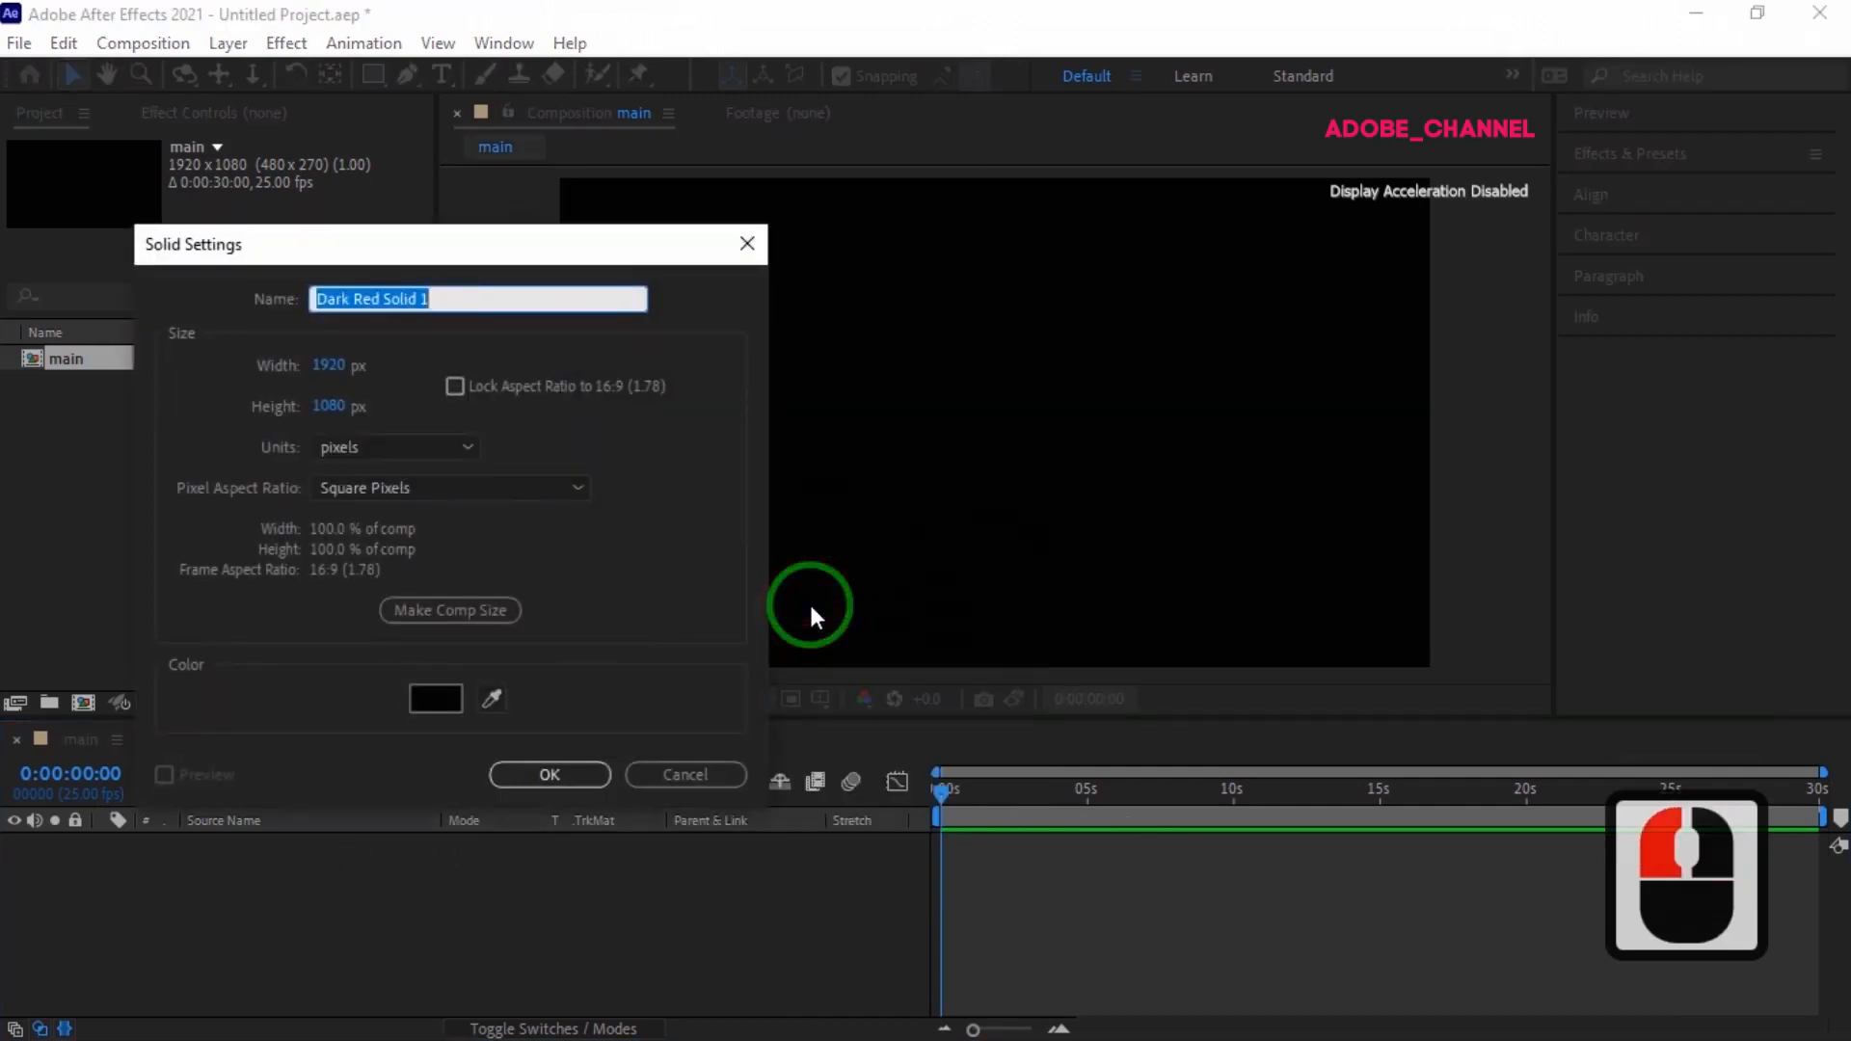
{"action": "type", "text": "form"}
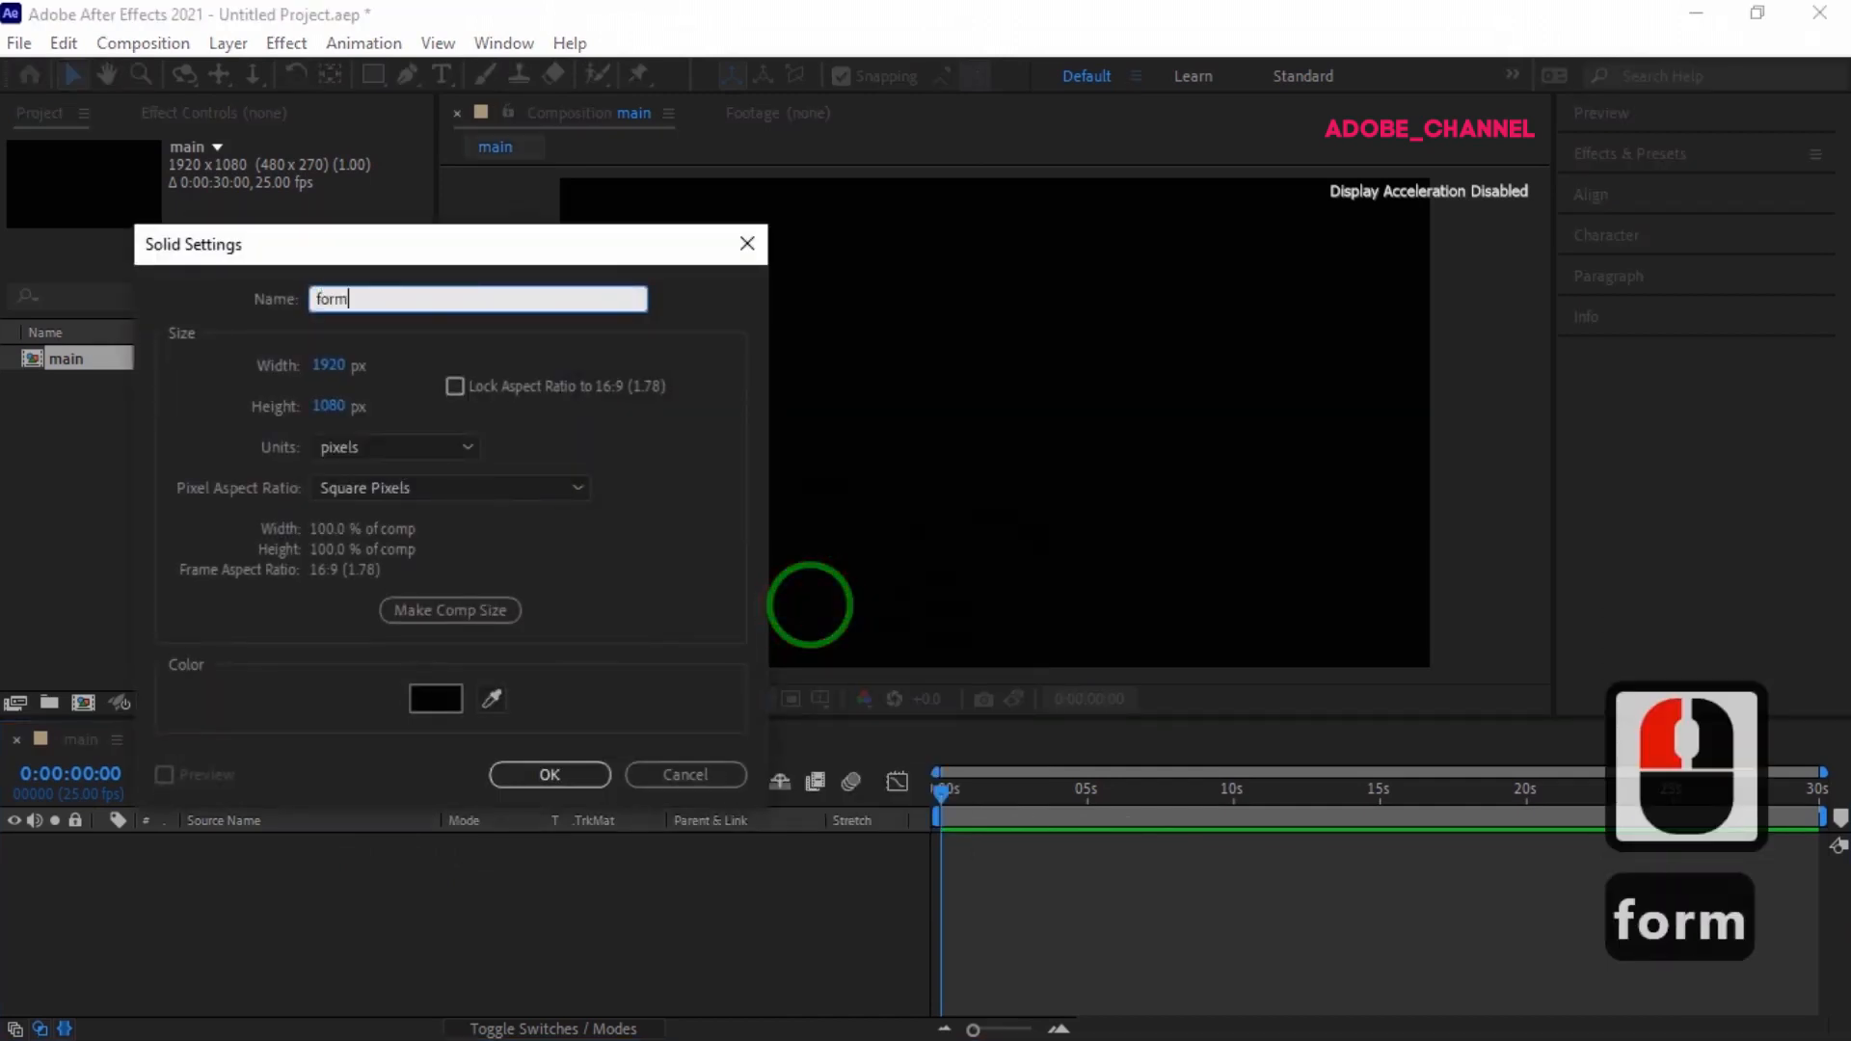
{"action": "left_click", "coordinate": [565, 775]}
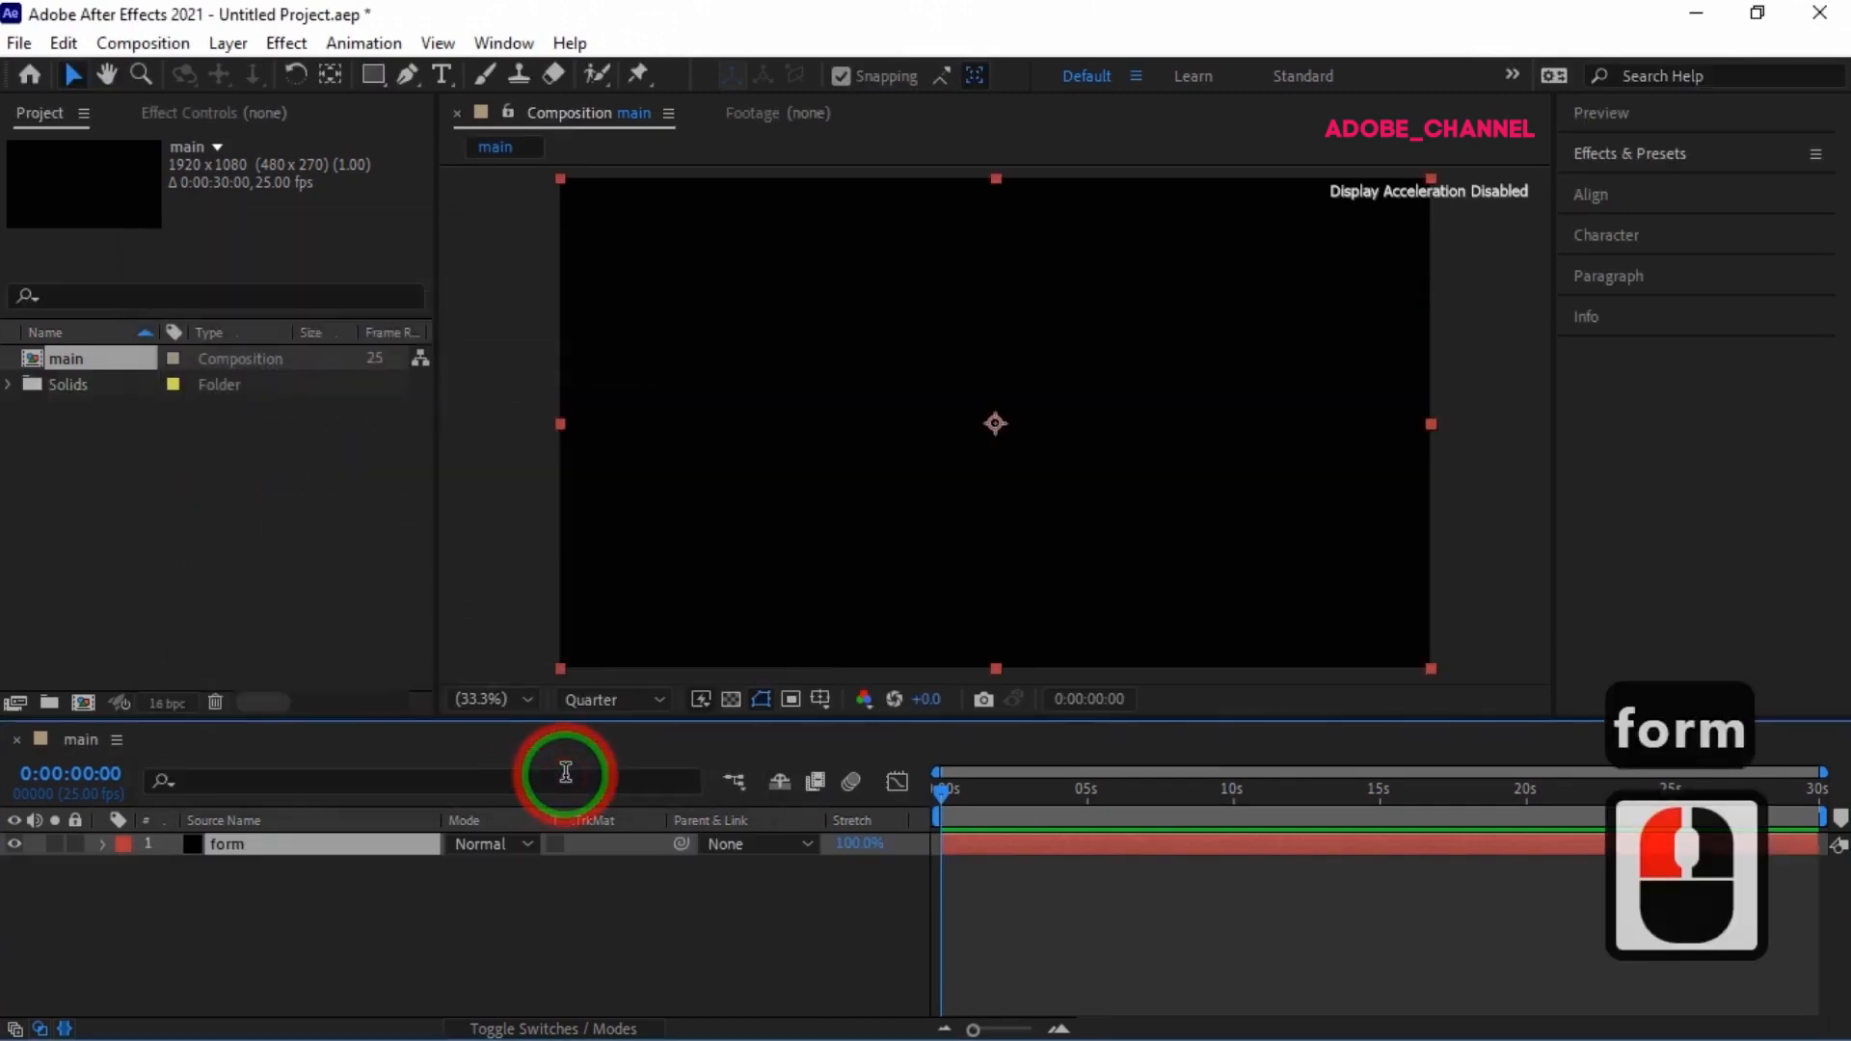
- Find the RG Trapcode Form effect and apply it to the form layer
{"action": "left_click", "coordinate": [1673, 164]}
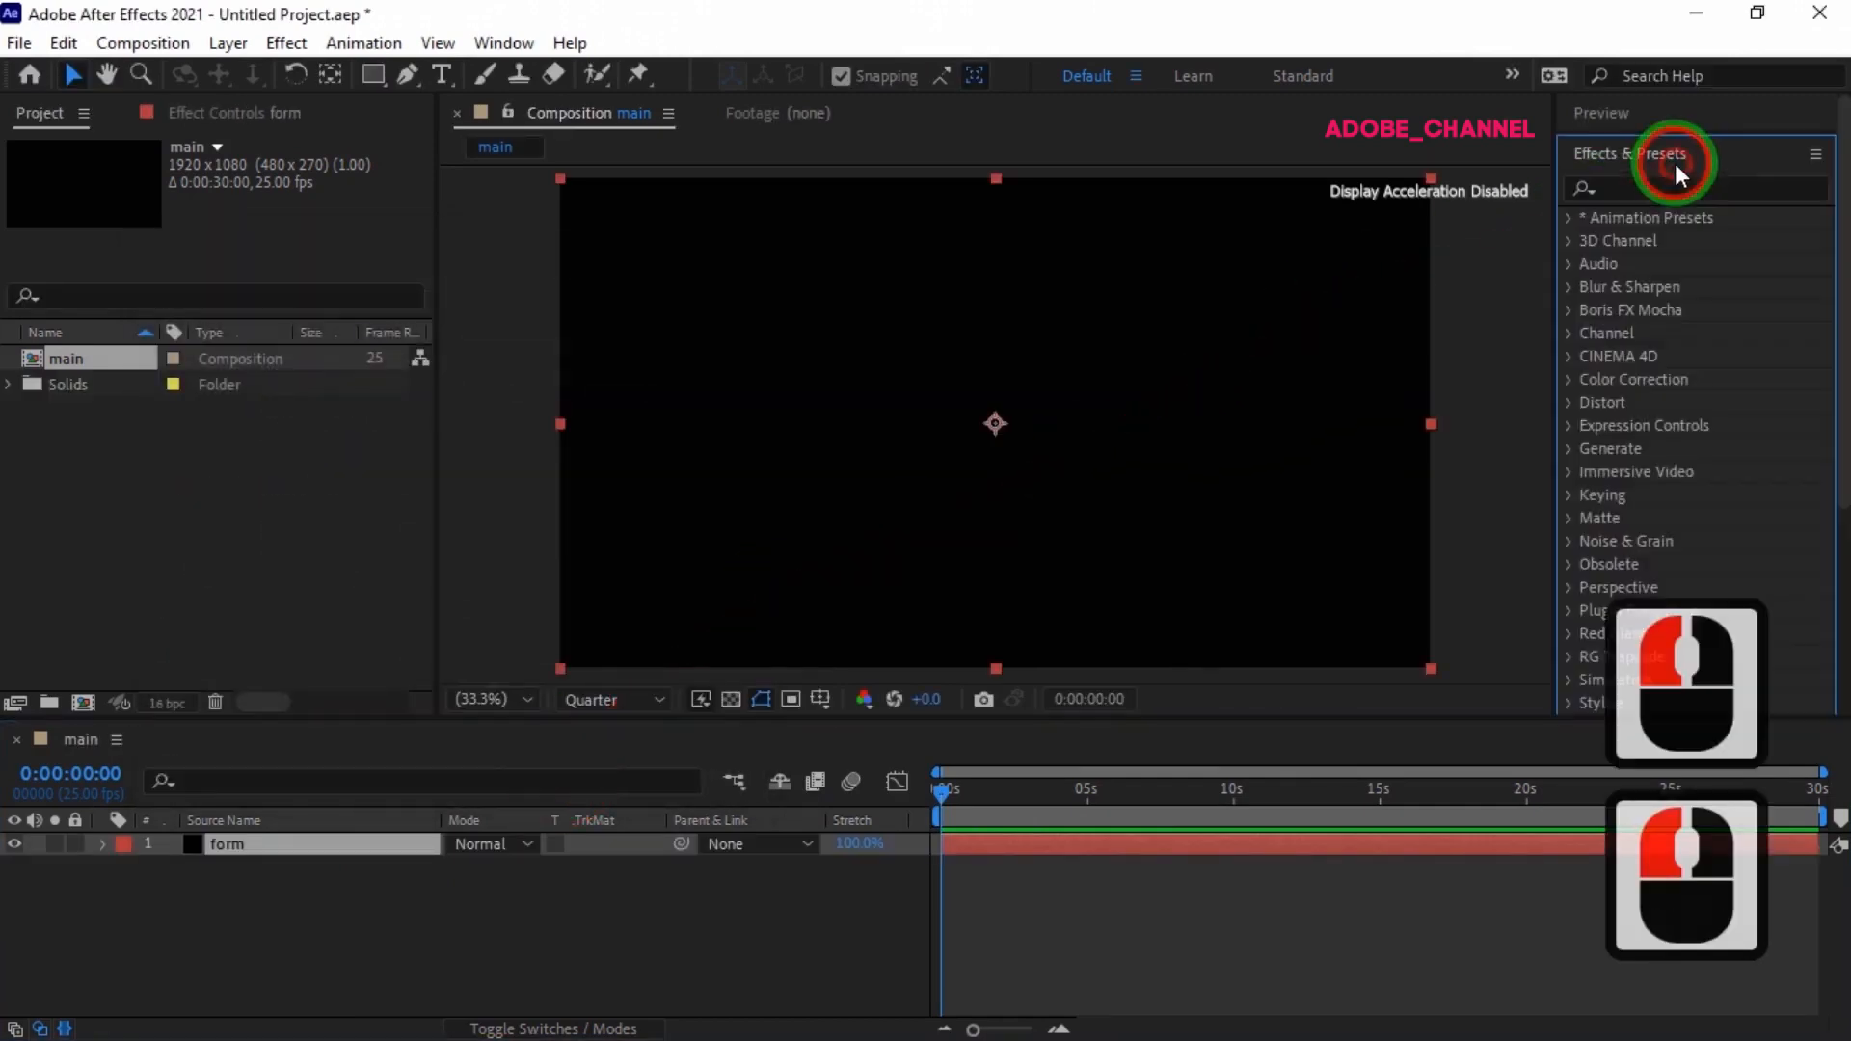
{"action": "left_click", "coordinate": [1661, 189]}
{"action": "type", "text": "f"}
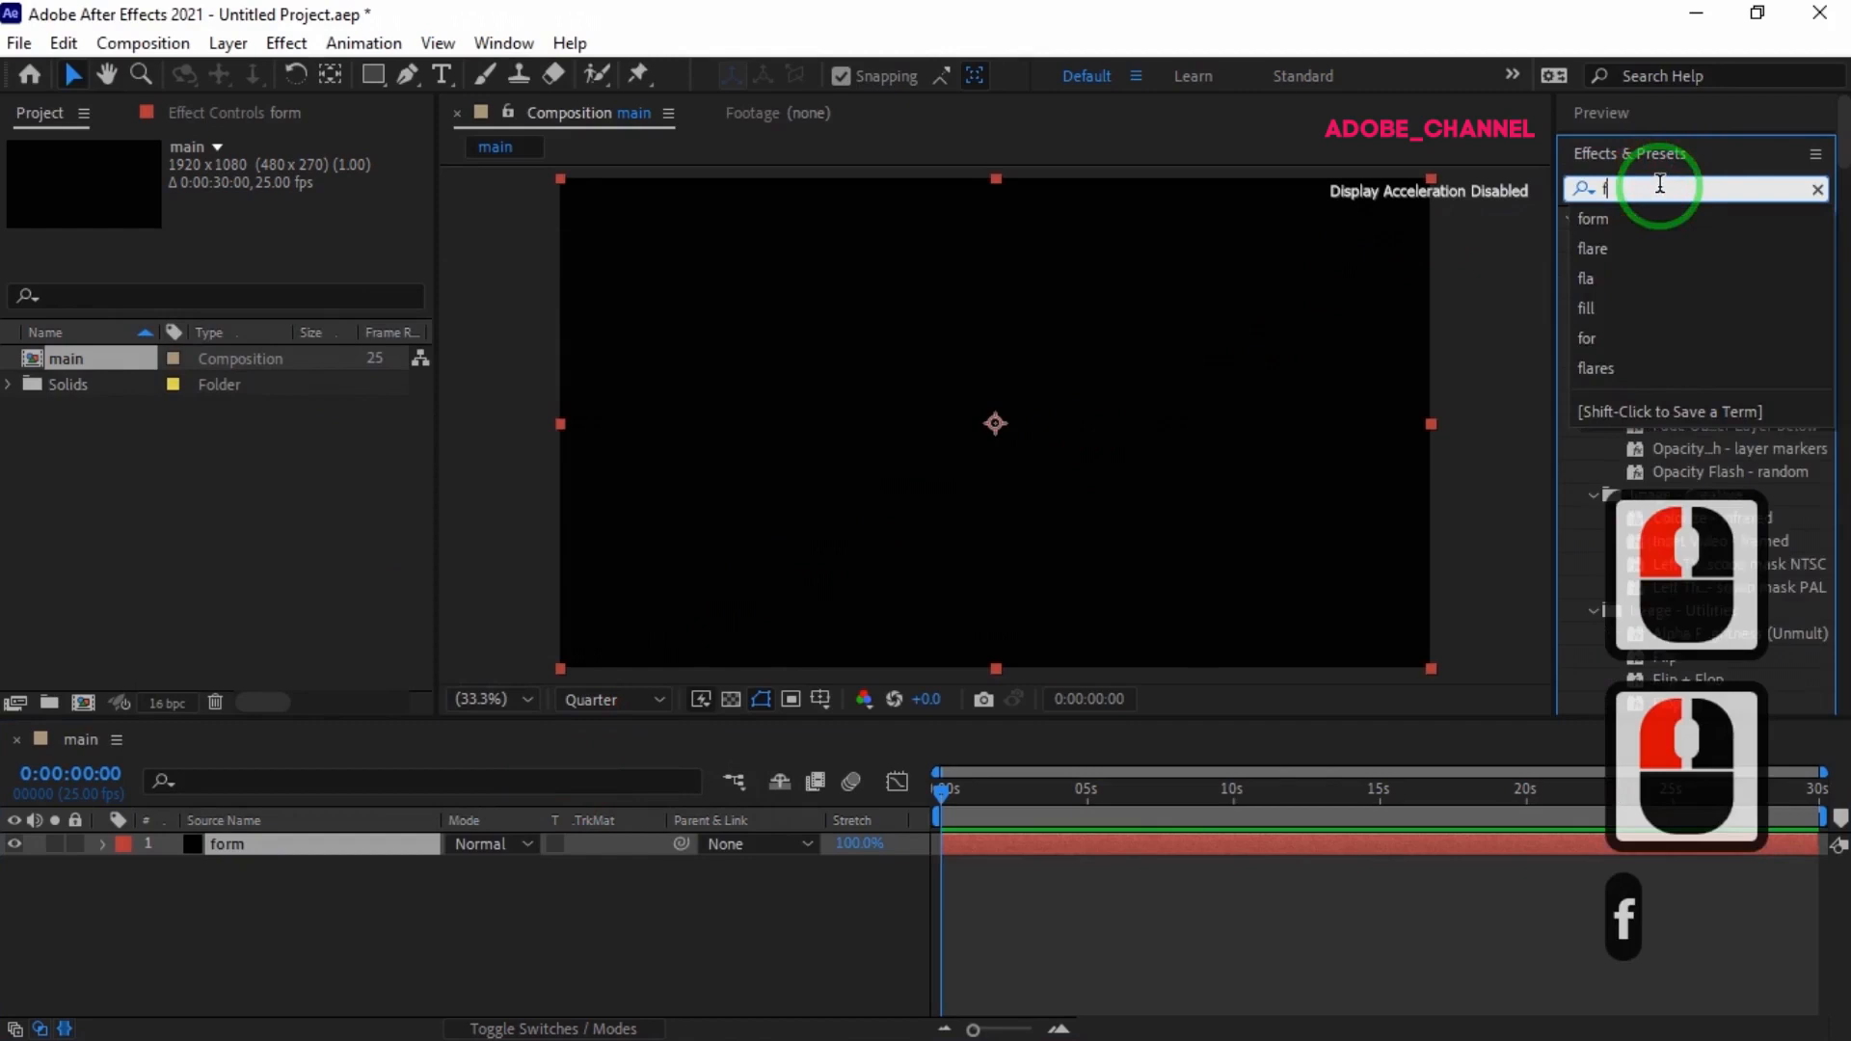
{"action": "type", "text": "orm"}
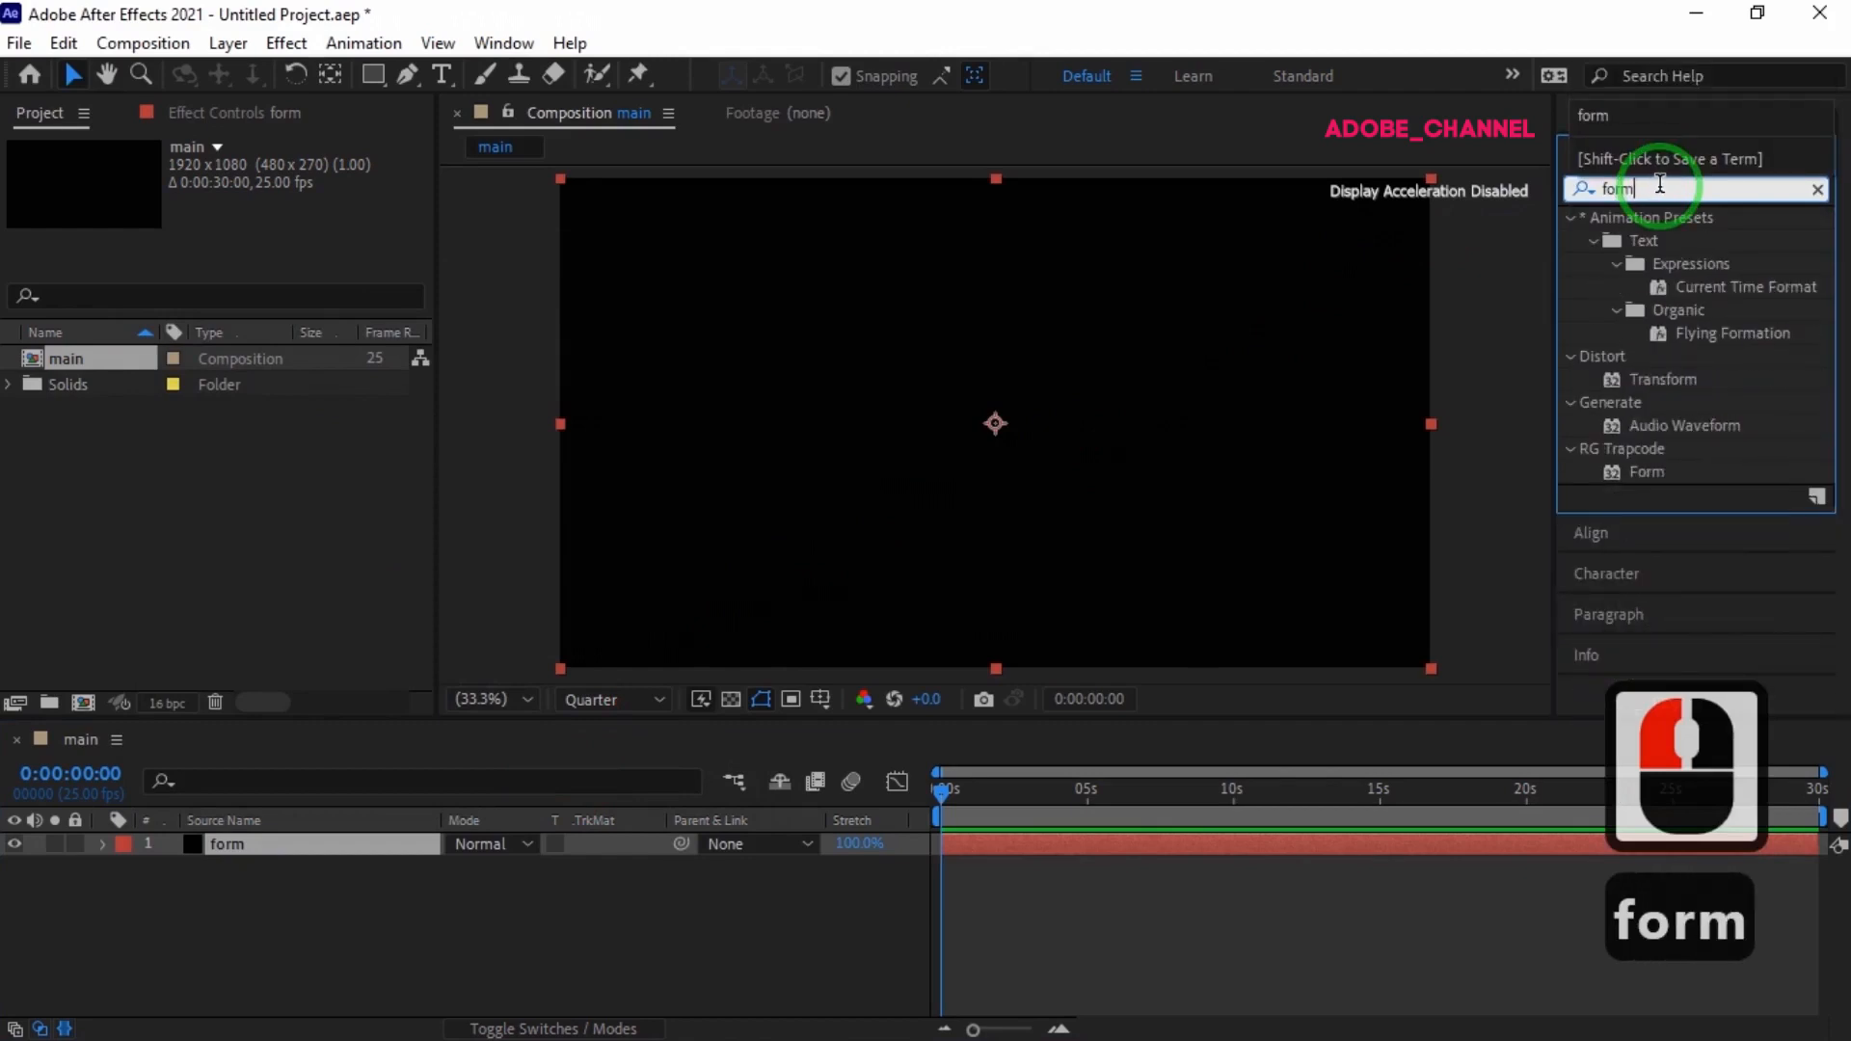
{"action": "double_click", "coordinate": [1639, 471]}
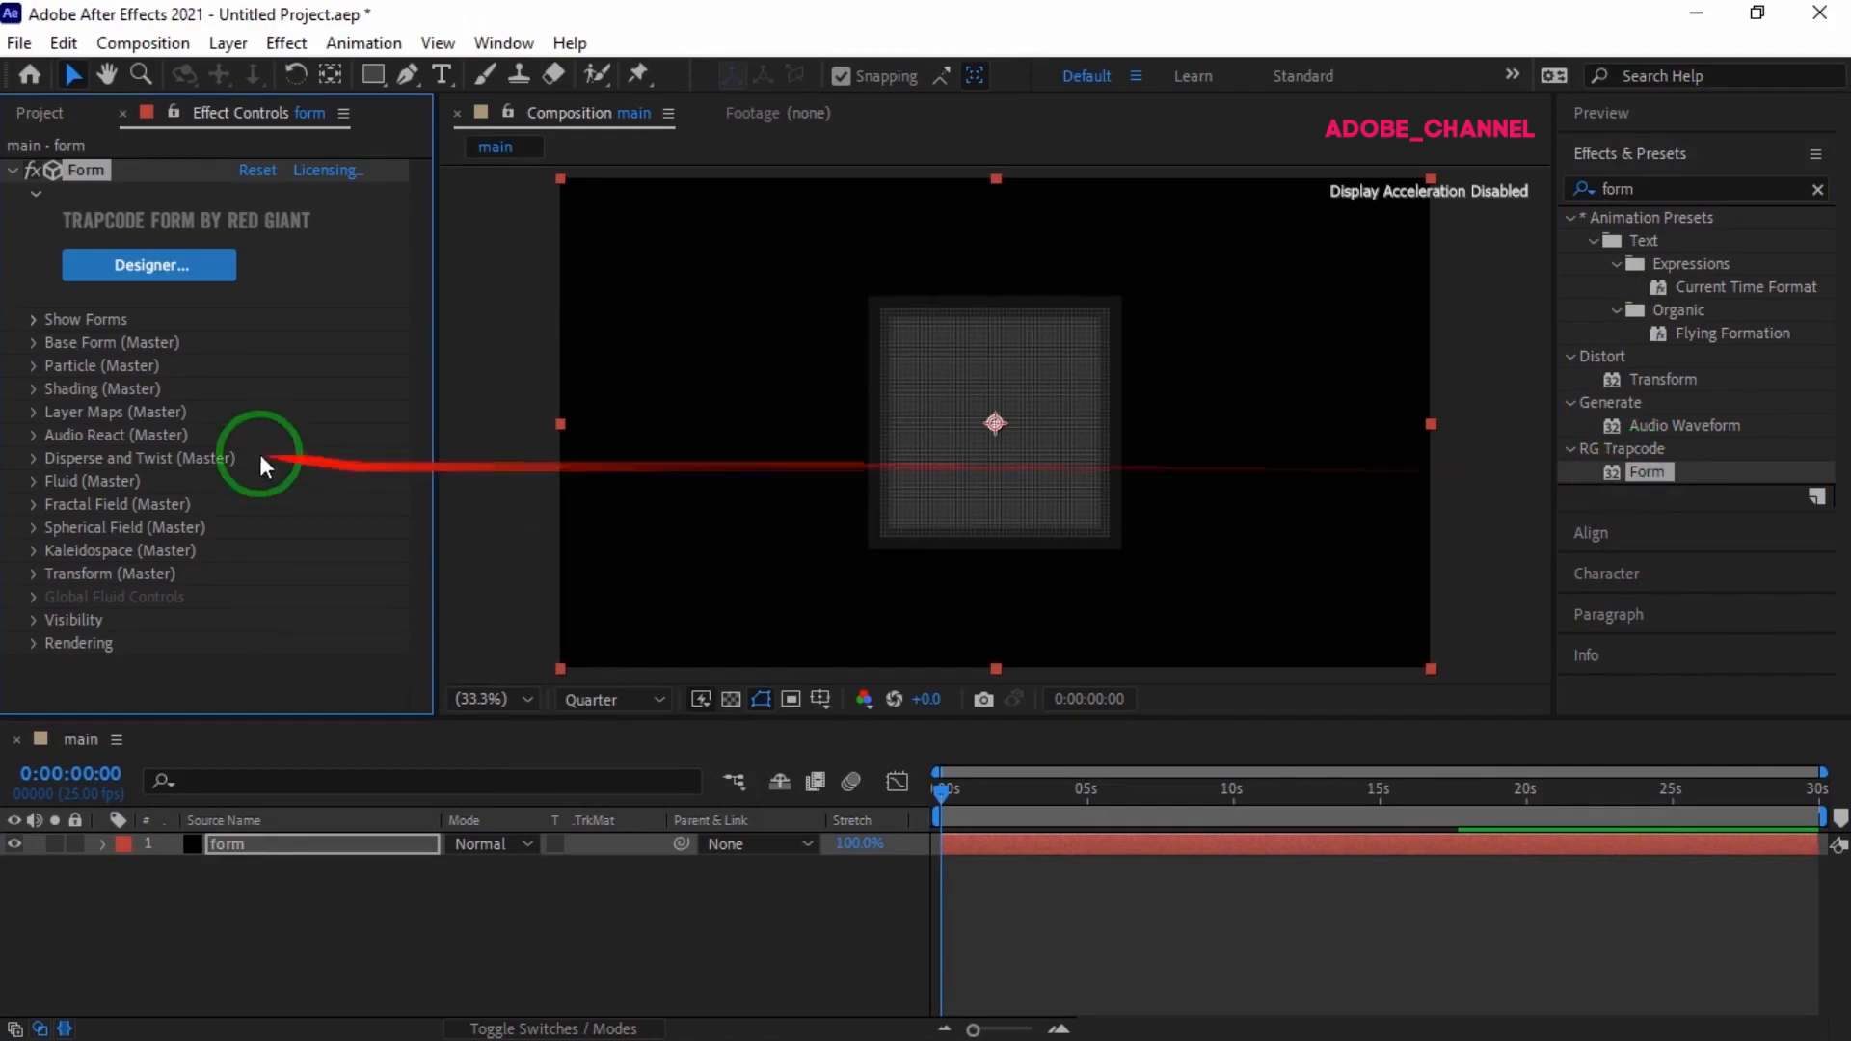
- Switch the Base Form size to XYZ Individual, with Size X 700, Size Y 600 and Size Z 200
{"action": "left_click", "coordinate": [38, 345]}
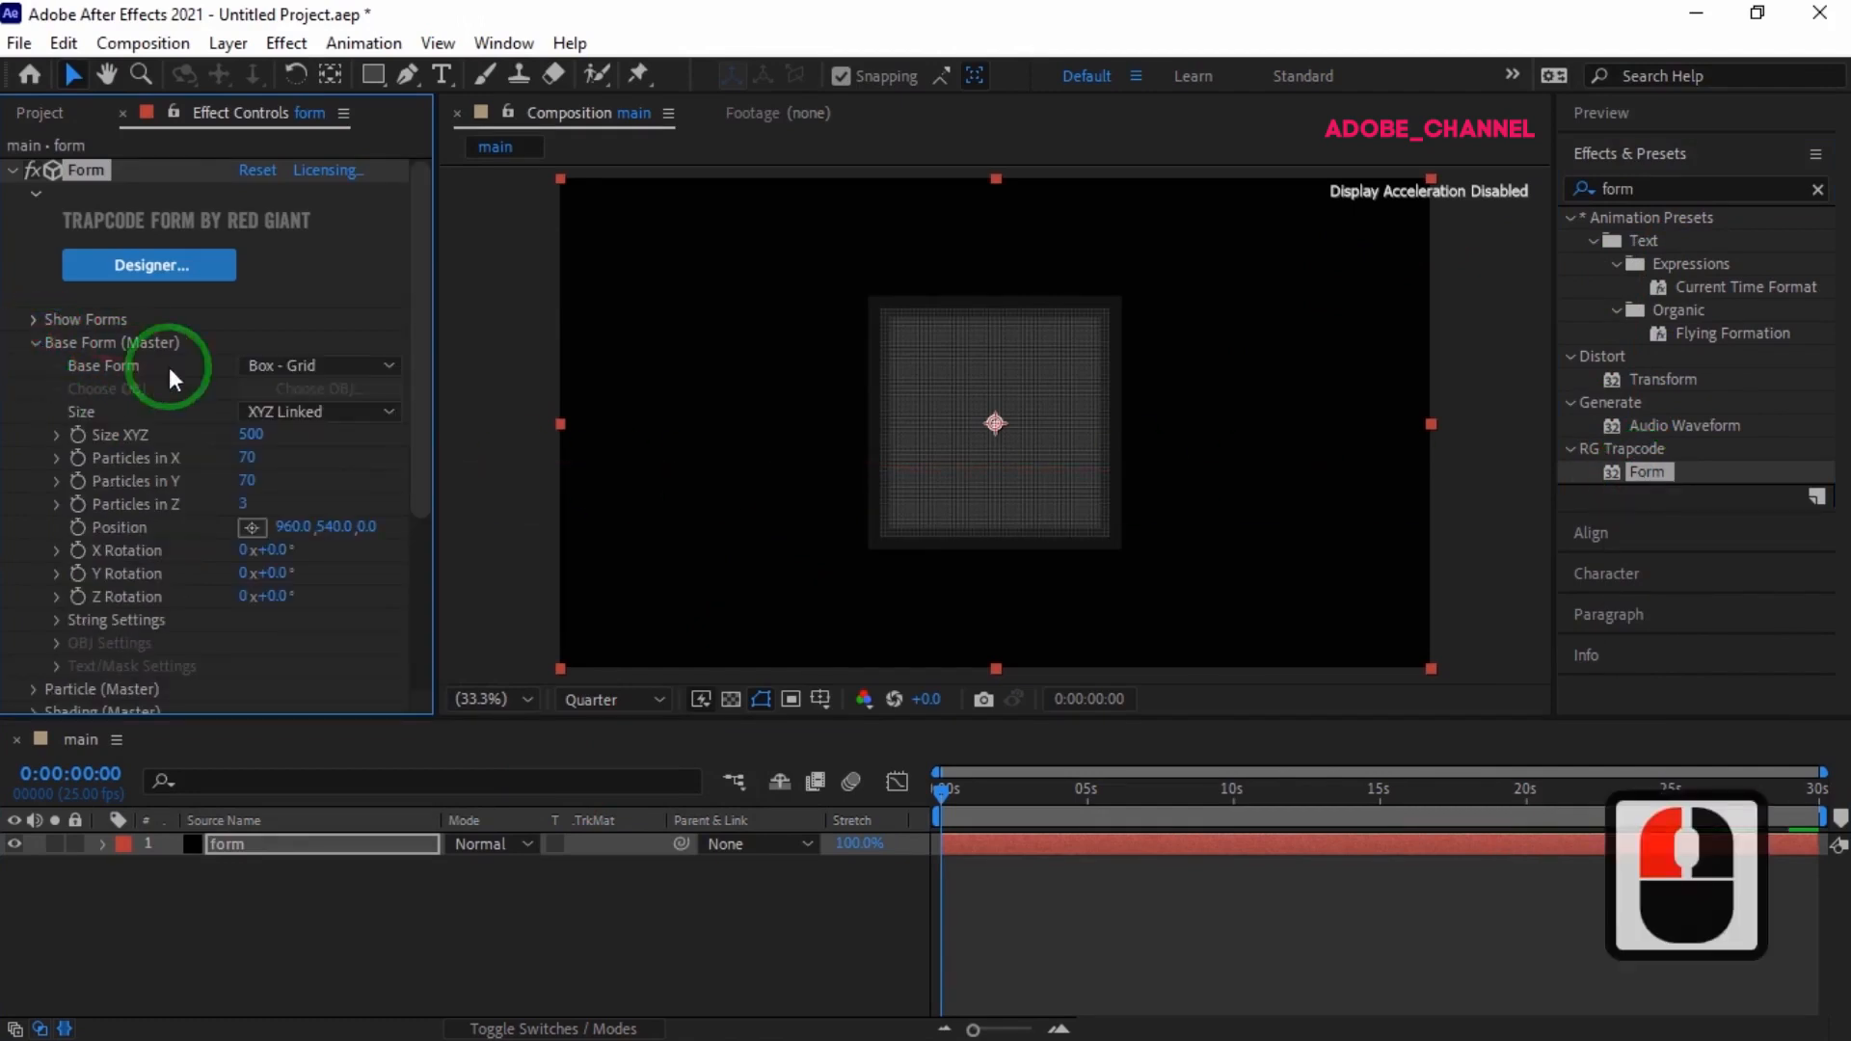
{"action": "left_click", "coordinate": [339, 415]}
{"action": "left_click", "coordinate": [339, 470]}
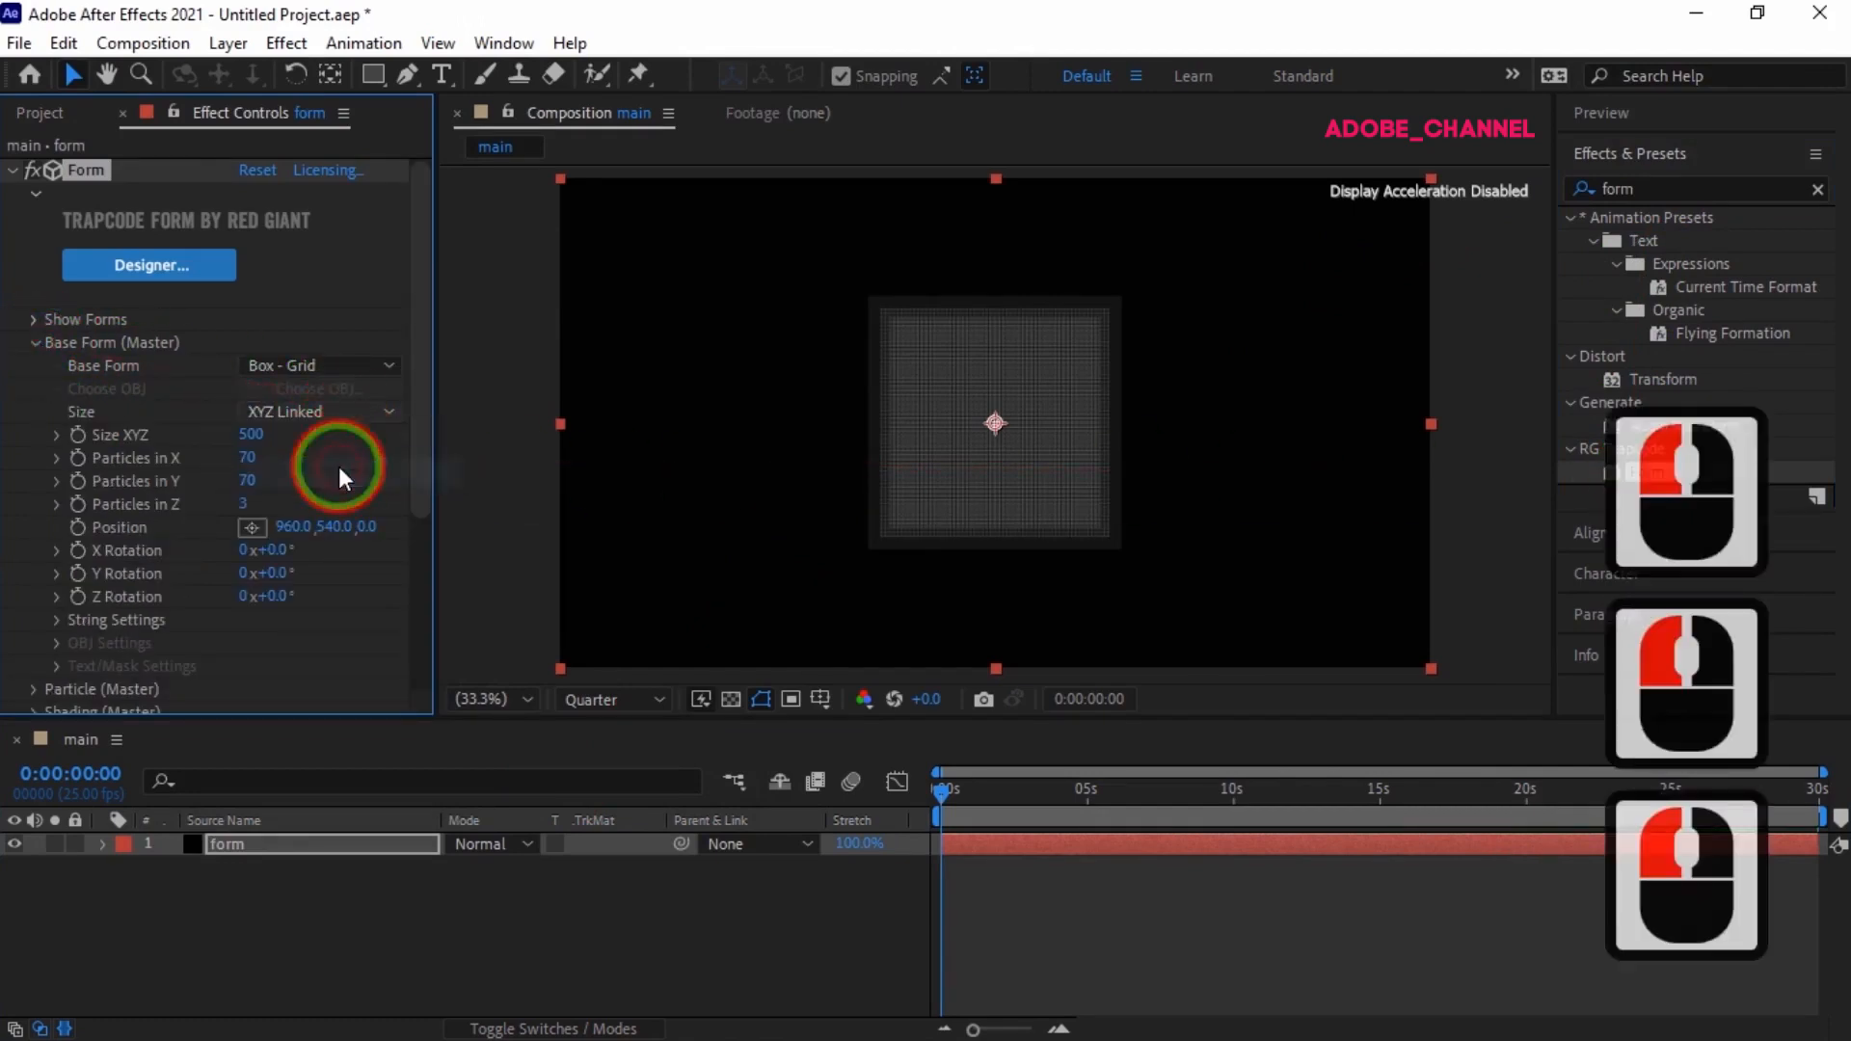
{"action": "left_click", "coordinate": [251, 435]}
{"action": "type", "text": "700"}
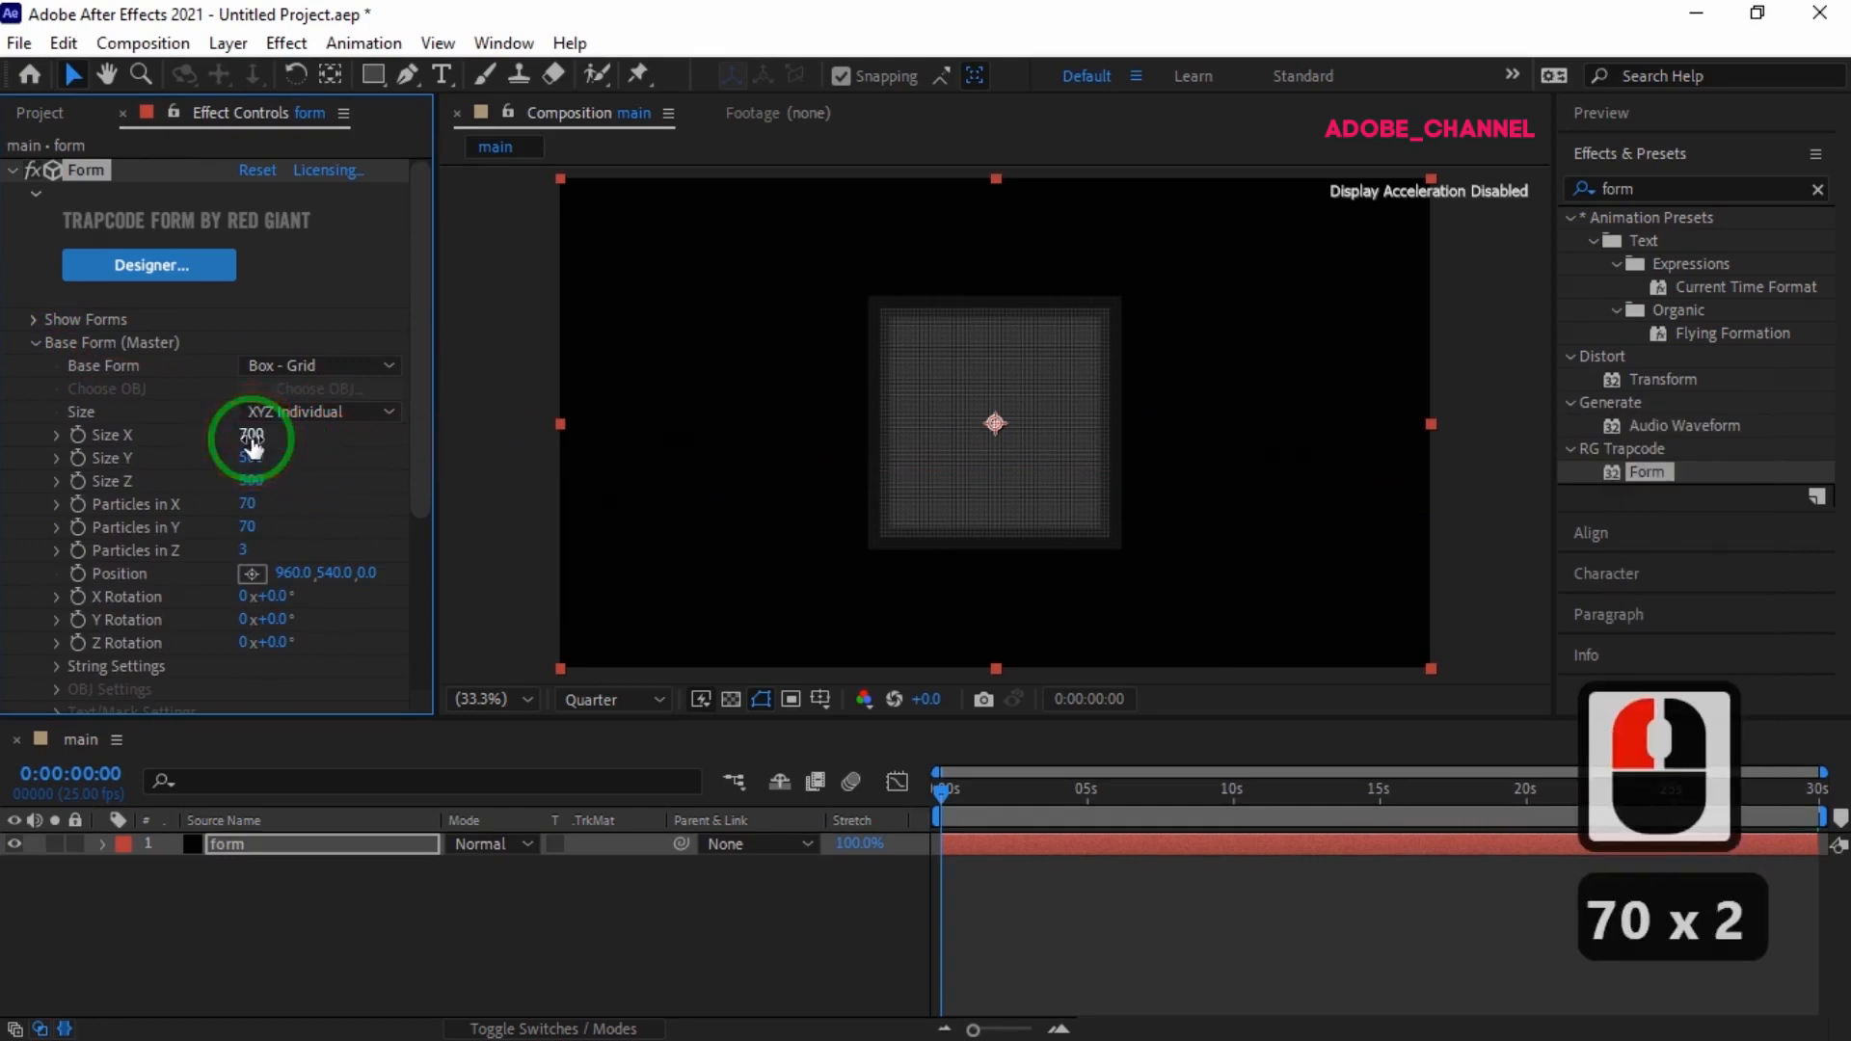
{"action": "key", "text": "Return"}
{"action": "left_click", "coordinate": [251, 457]}
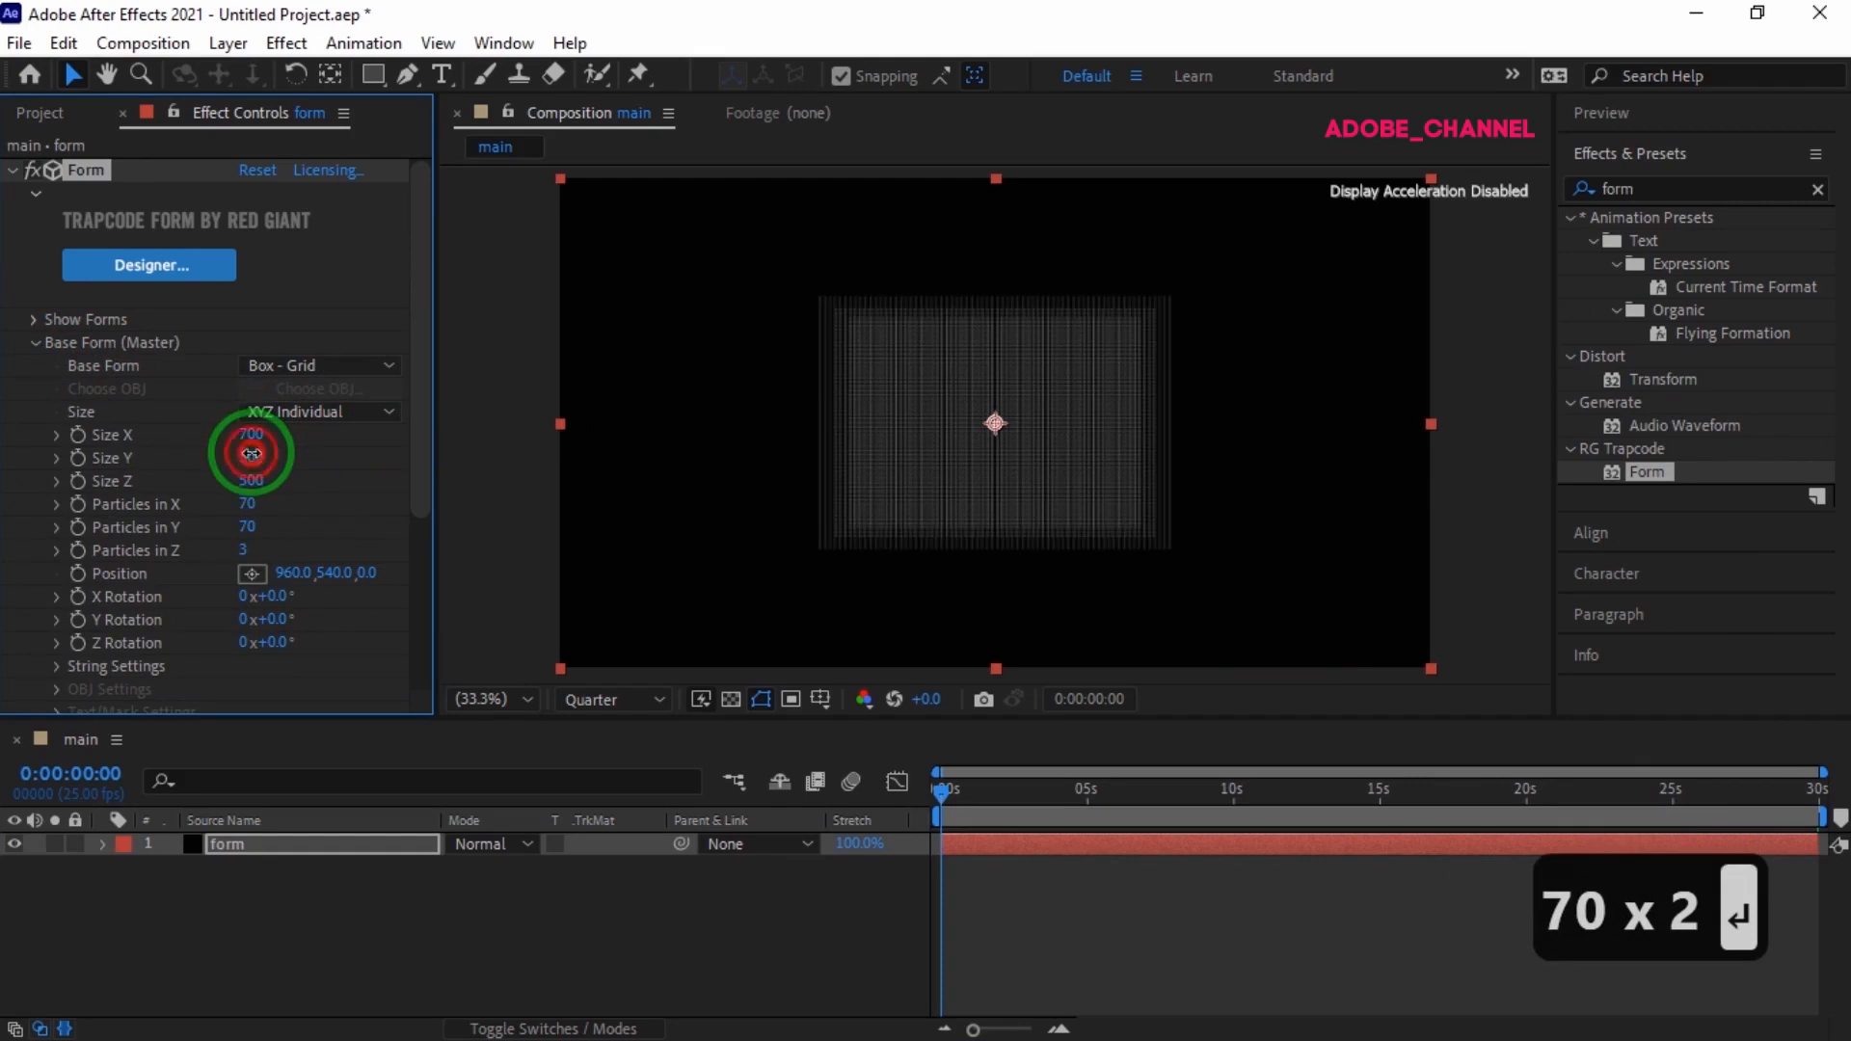
{"action": "type", "text": "600"}
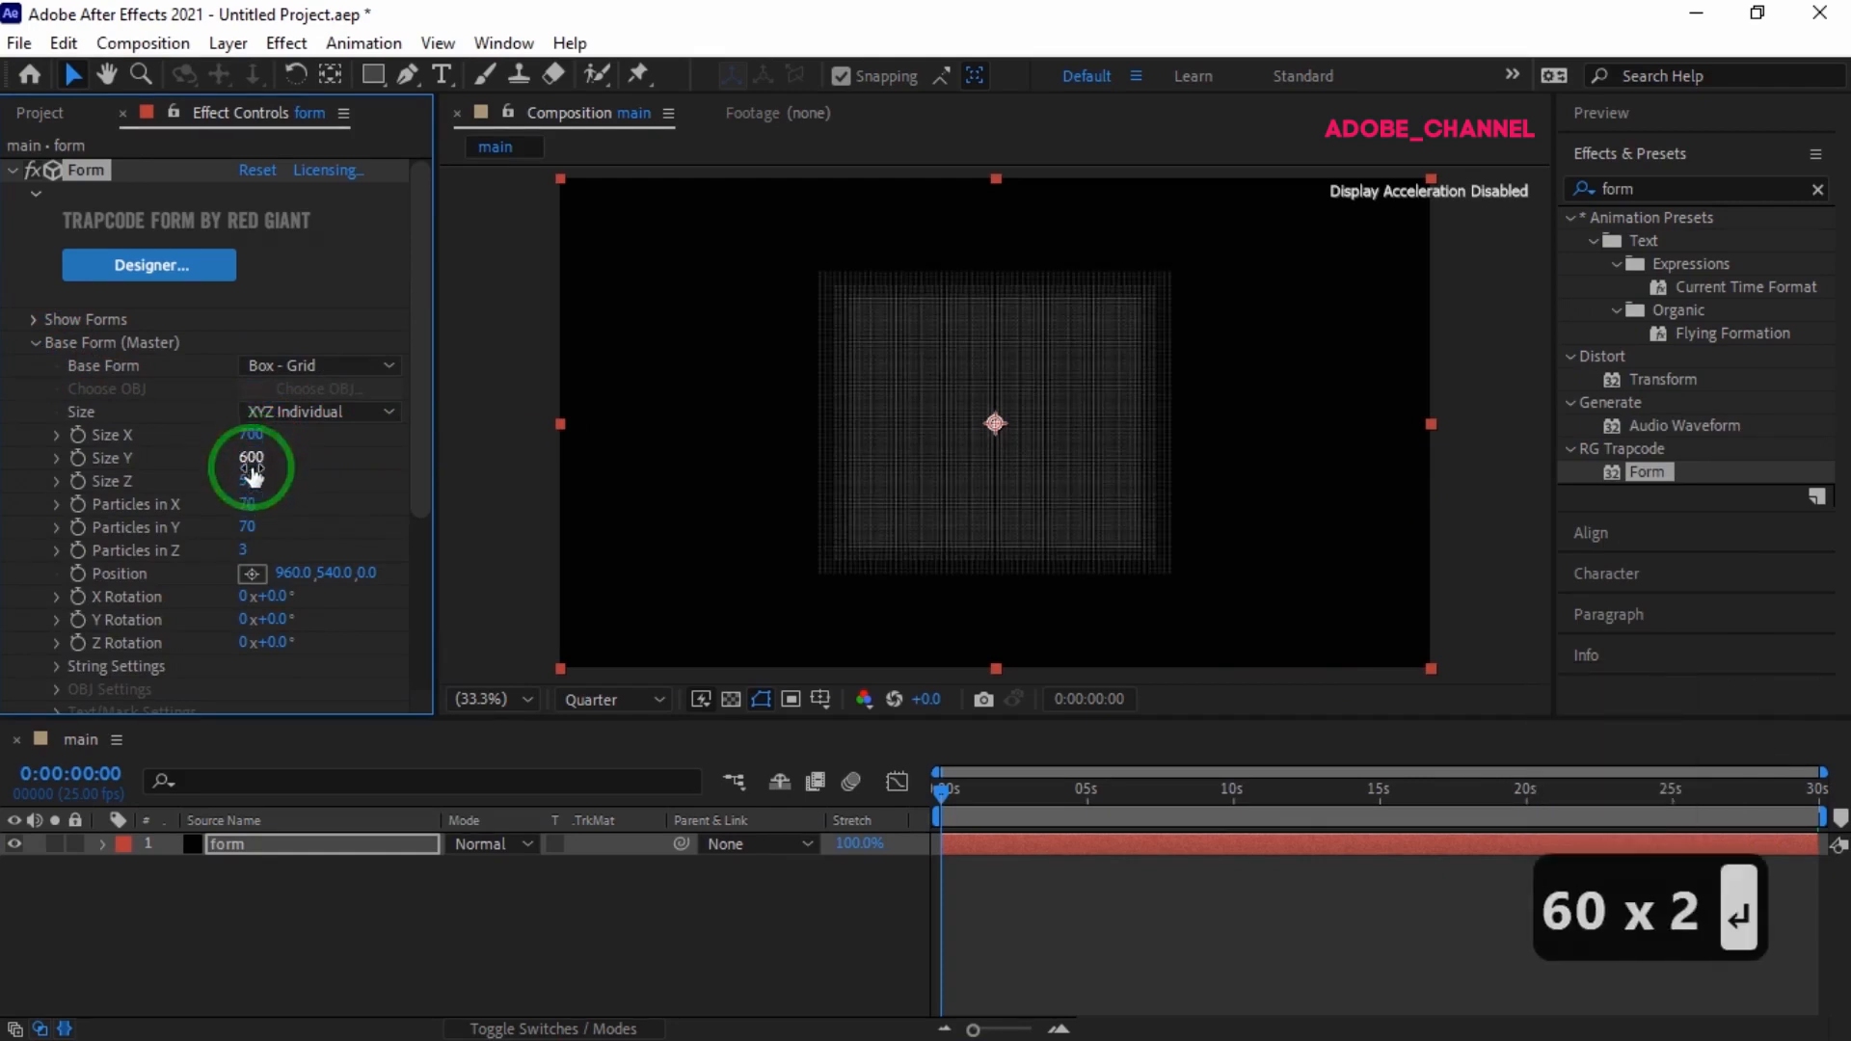
{"action": "left_click", "coordinate": [252, 480]}
{"action": "type", "text": "200"}
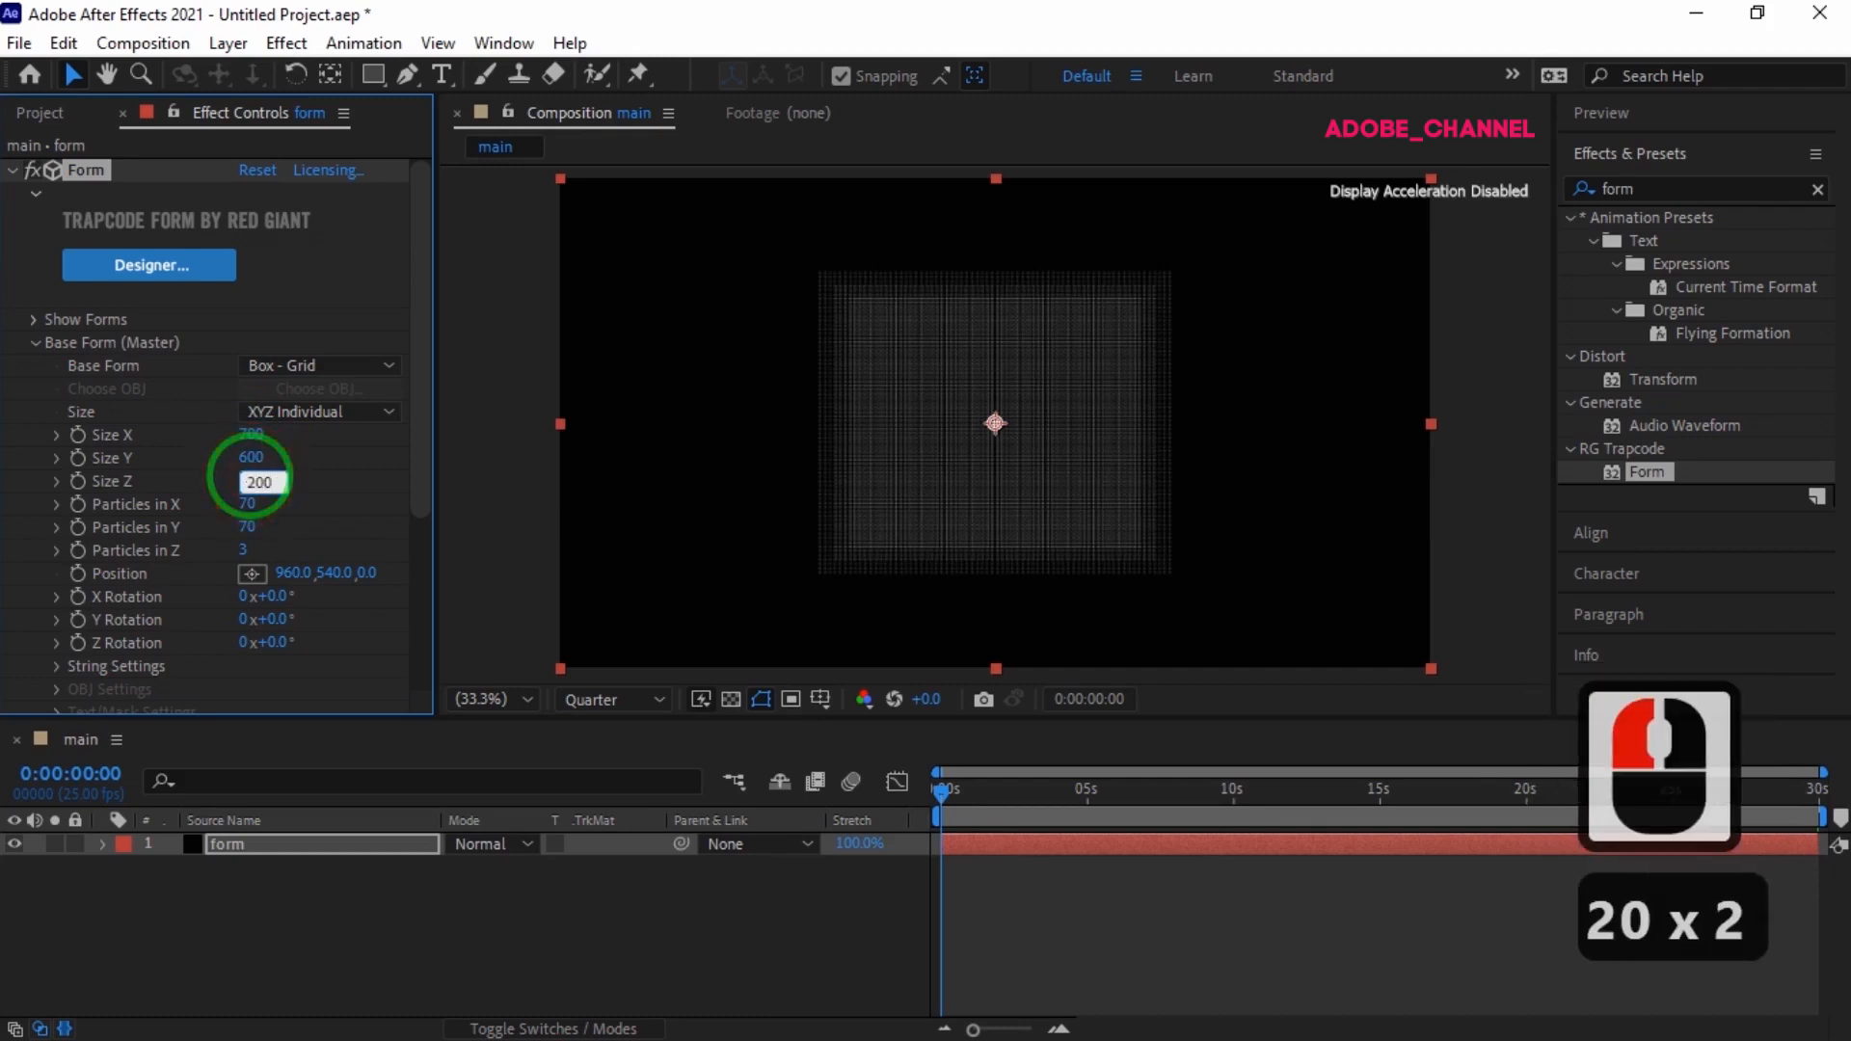
{"action": "key", "text": "Return"}
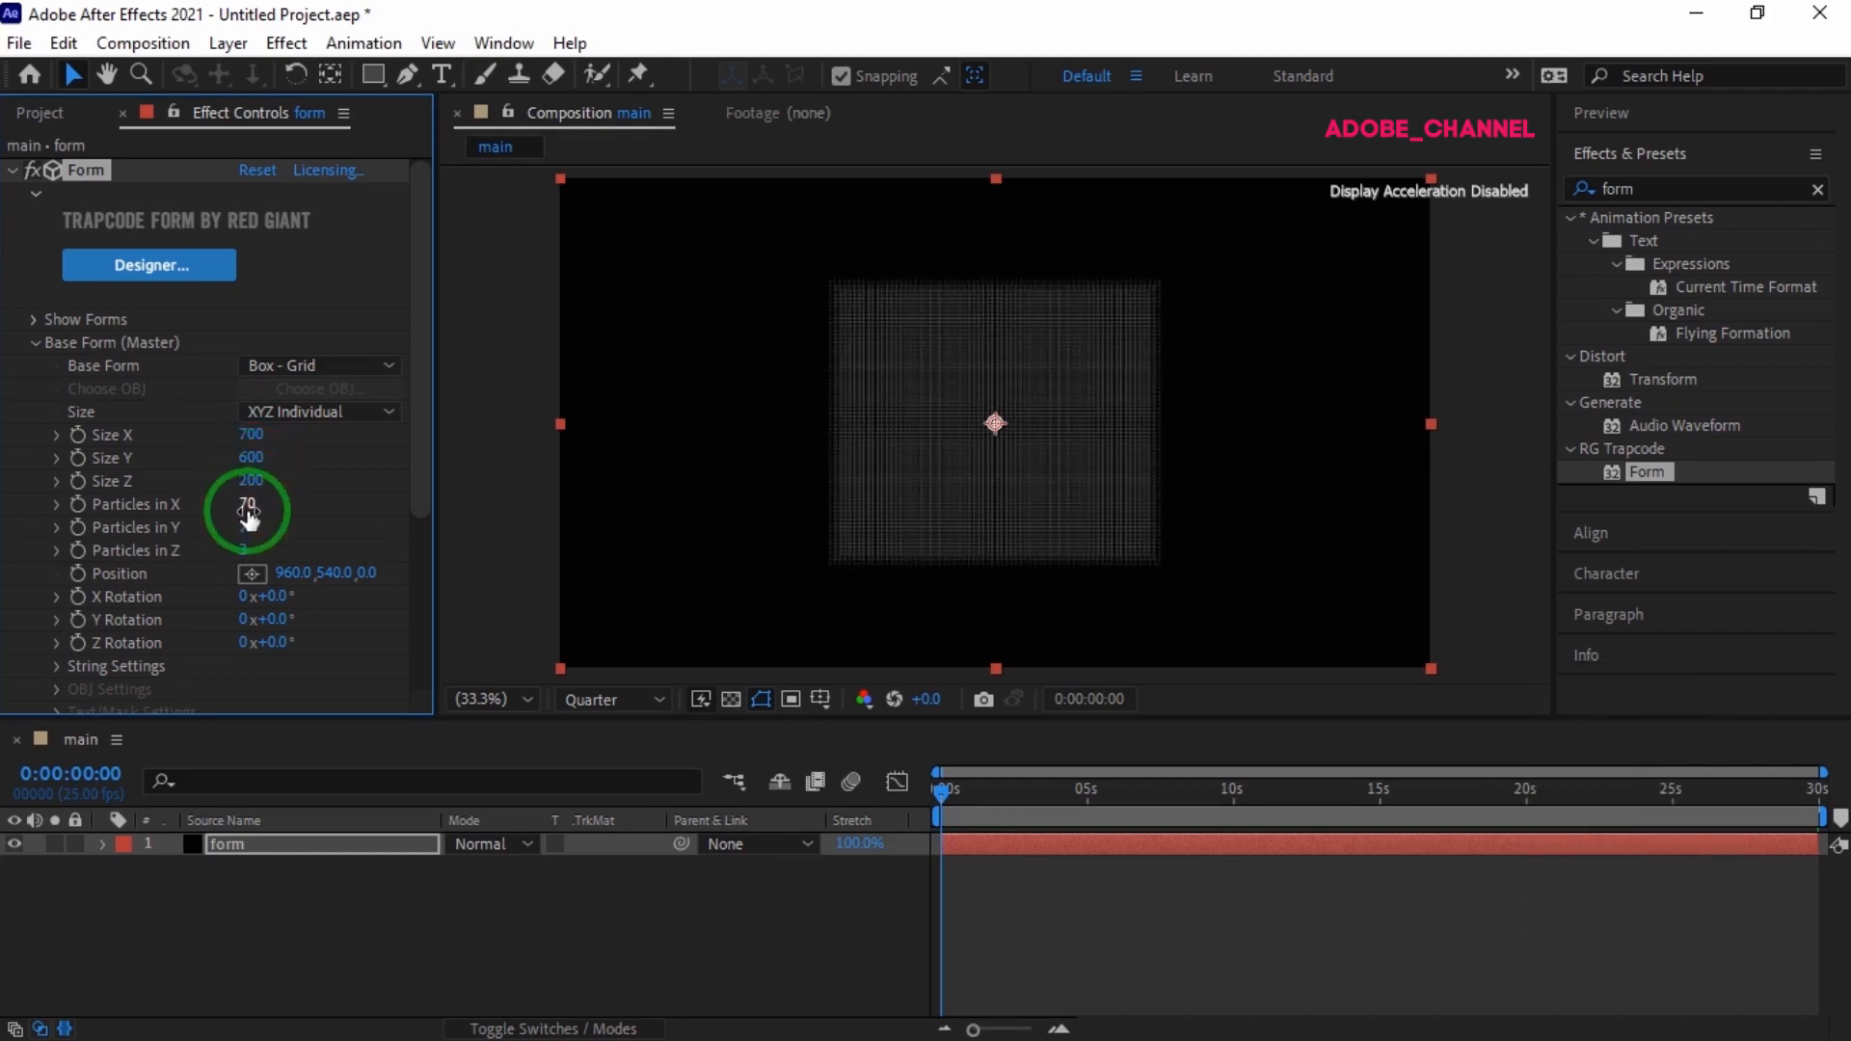
- Set the base form's particle counts to 500 in X, 500 in Y and 1 in Z
{"action": "left_click", "coordinate": [249, 503]}
{"action": "type", "text": "500"}
{"action": "key", "text": "Return"}
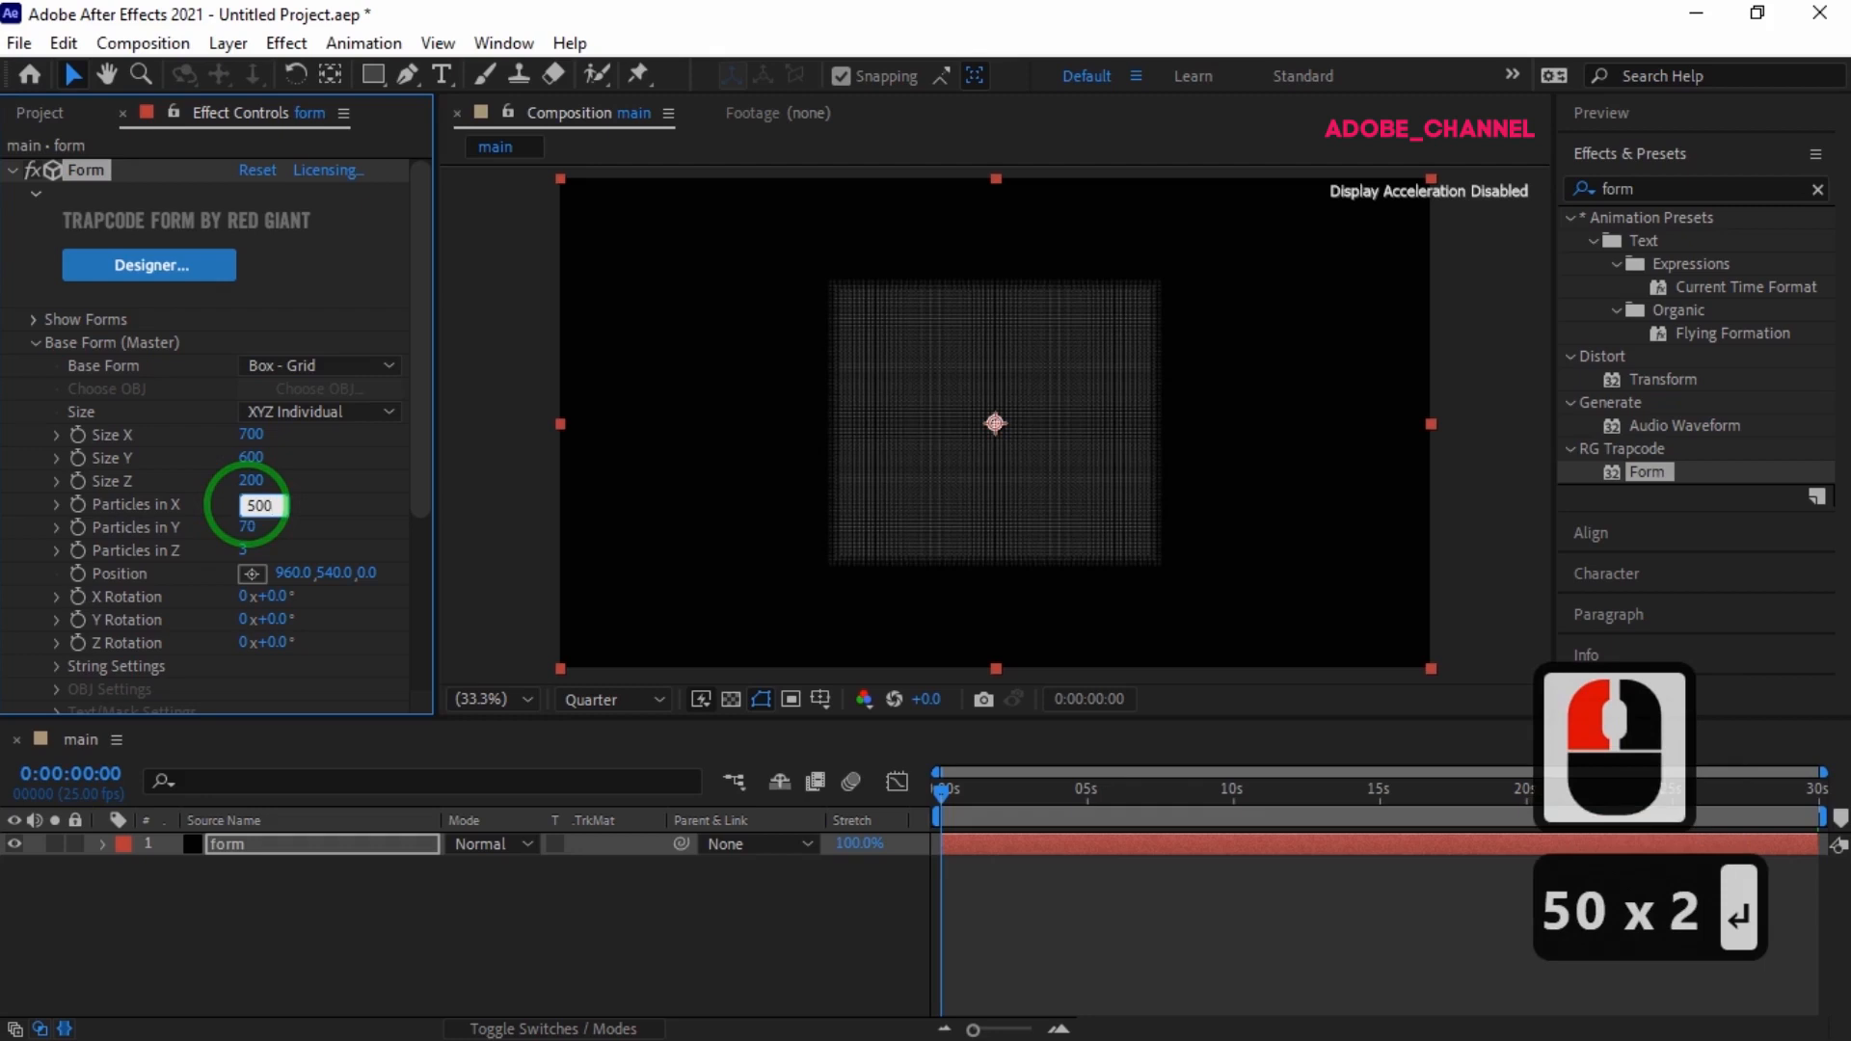
{"action": "left_click", "coordinate": [248, 527]}
{"action": "type", "text": "500"}
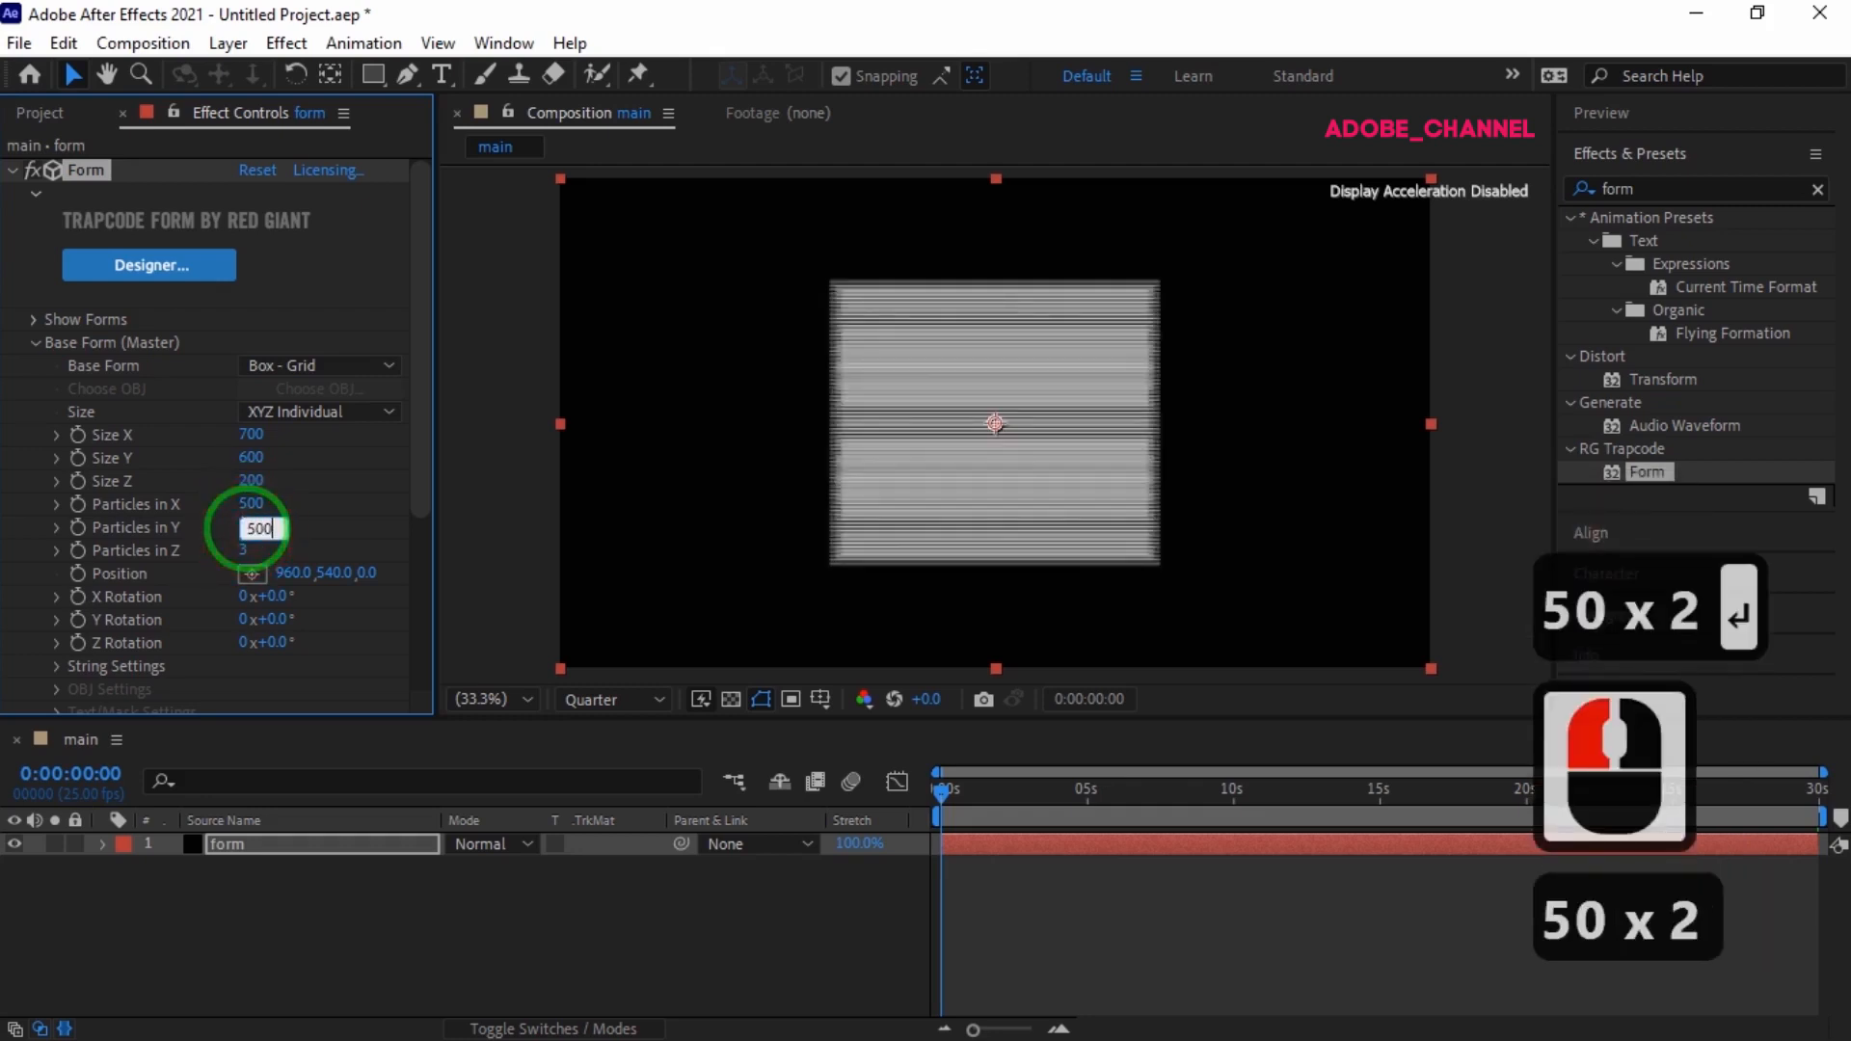
{"action": "key", "text": "Return"}
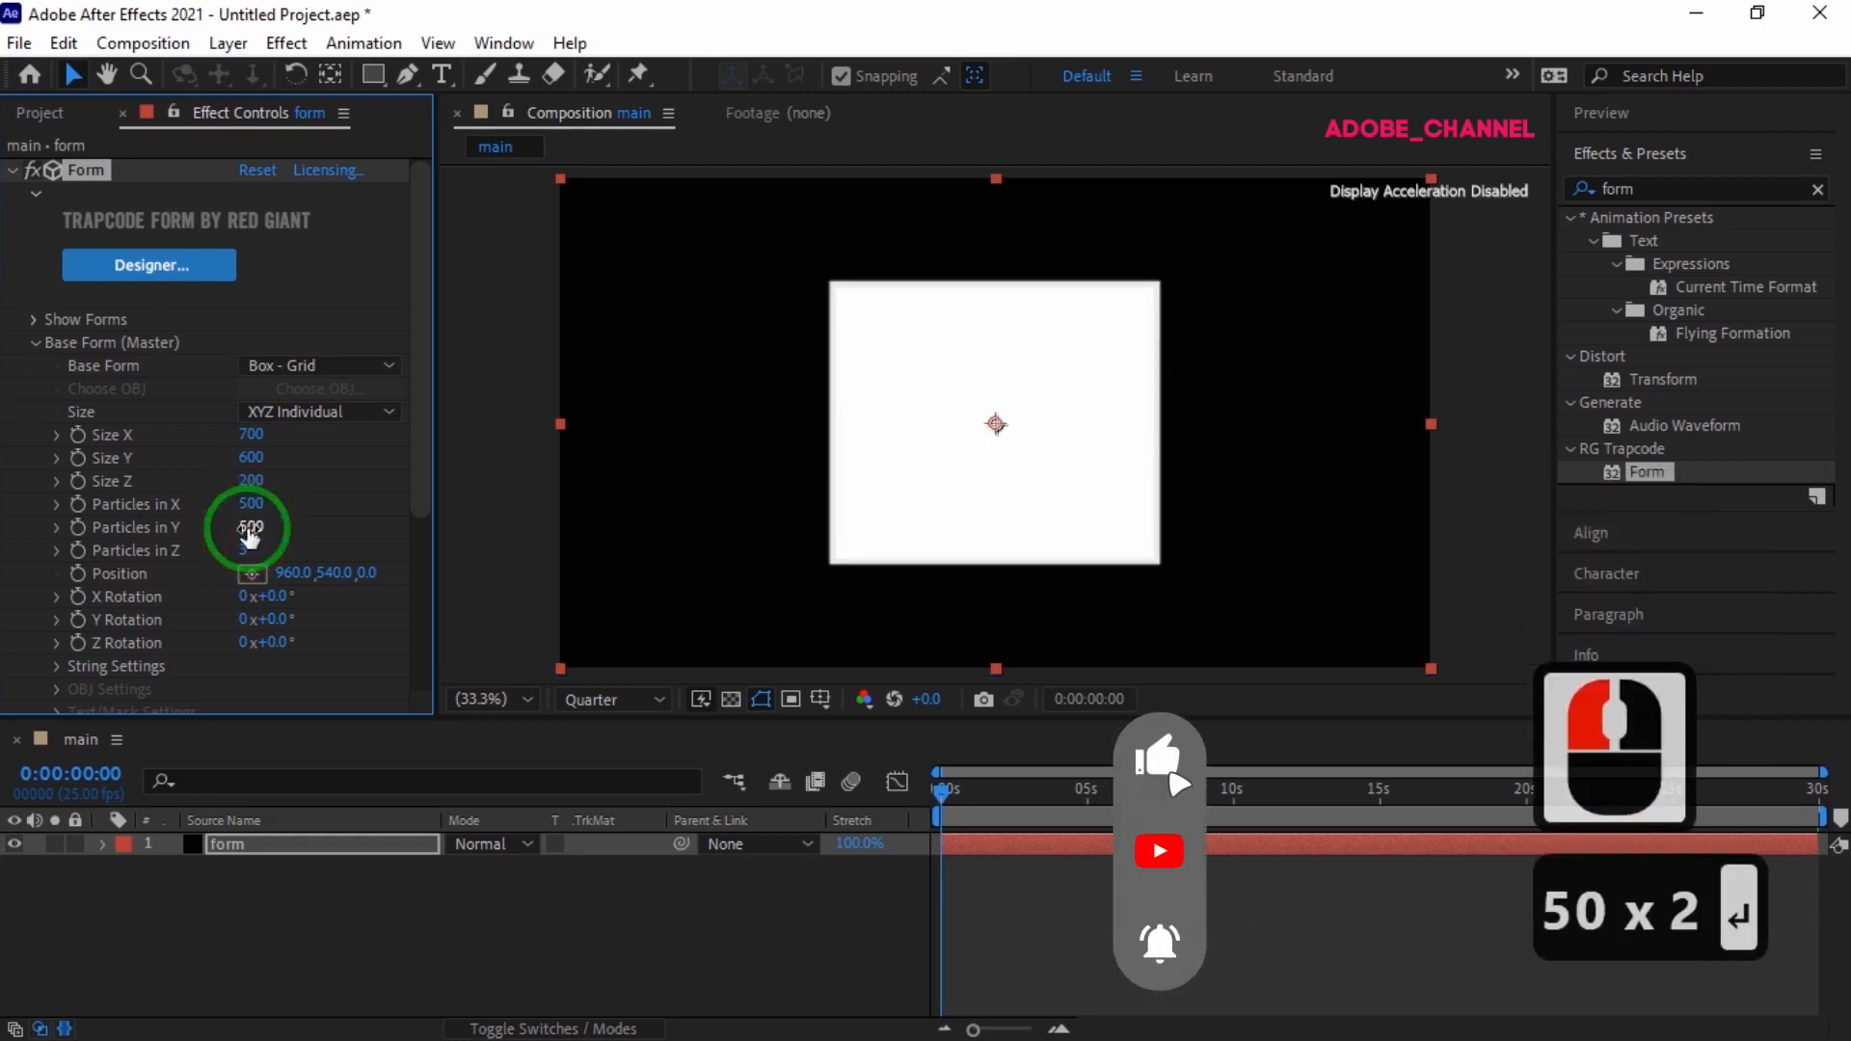
{"action": "left_click", "coordinate": [245, 550]}
{"action": "type", "text": "1"}
{"action": "key", "text": "Return"}
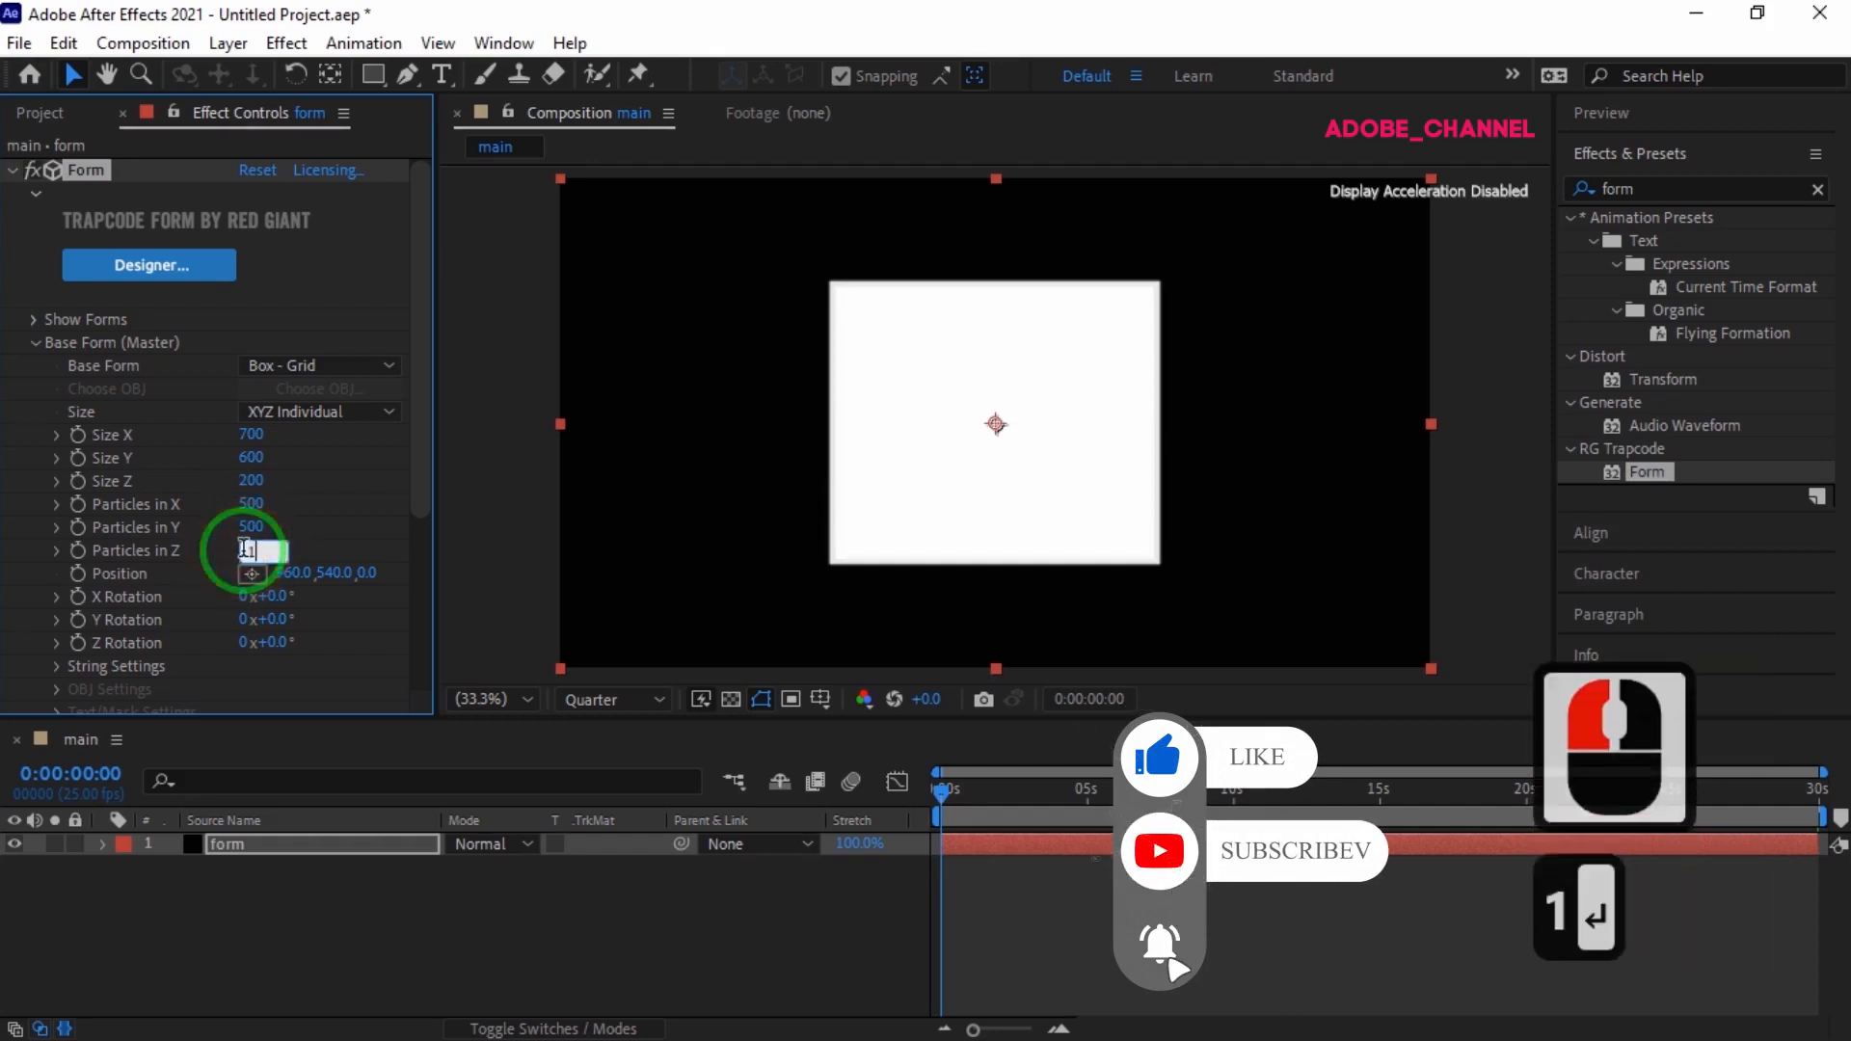
- Set the Form particles' size to 1 and their opacity to 60
{"action": "scroll", "coordinate": [245, 556], "scroll_direction": "down", "scroll_amount": 3}
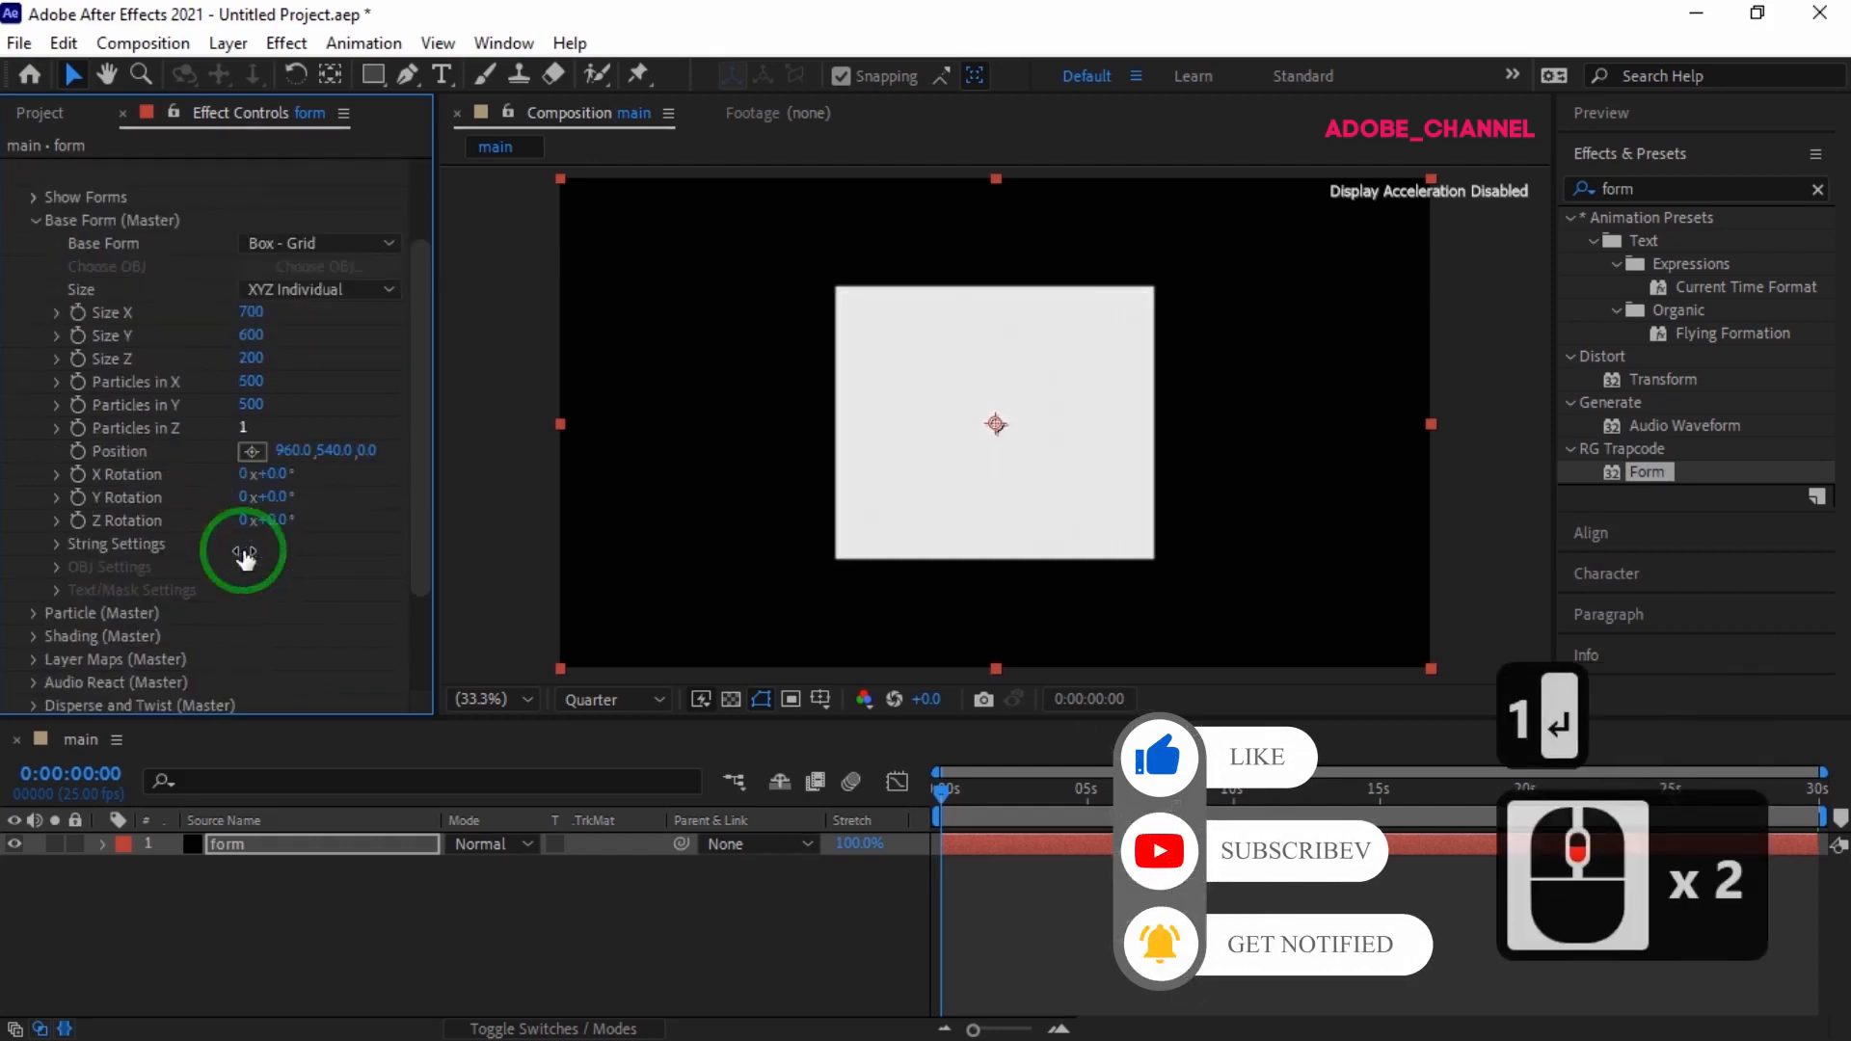
{"action": "left_click", "coordinate": [34, 551]}
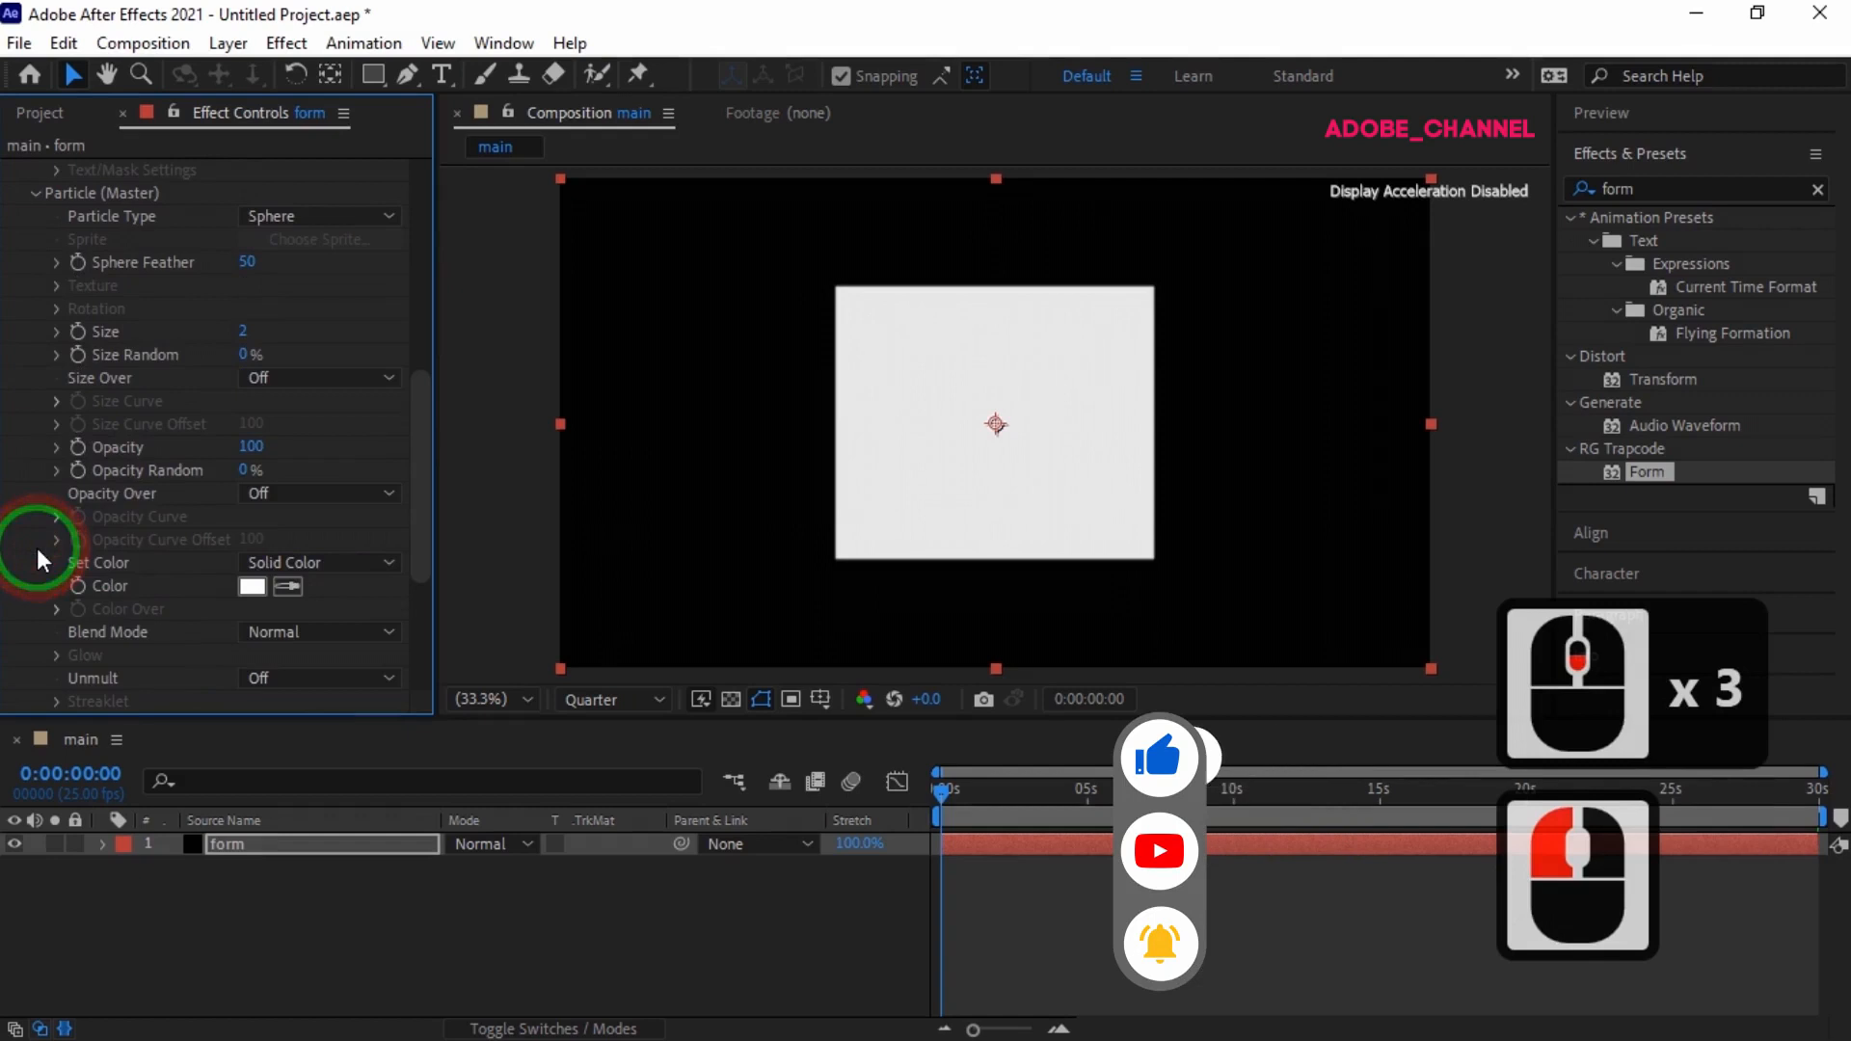
{"action": "left_click", "coordinate": [242, 334]}
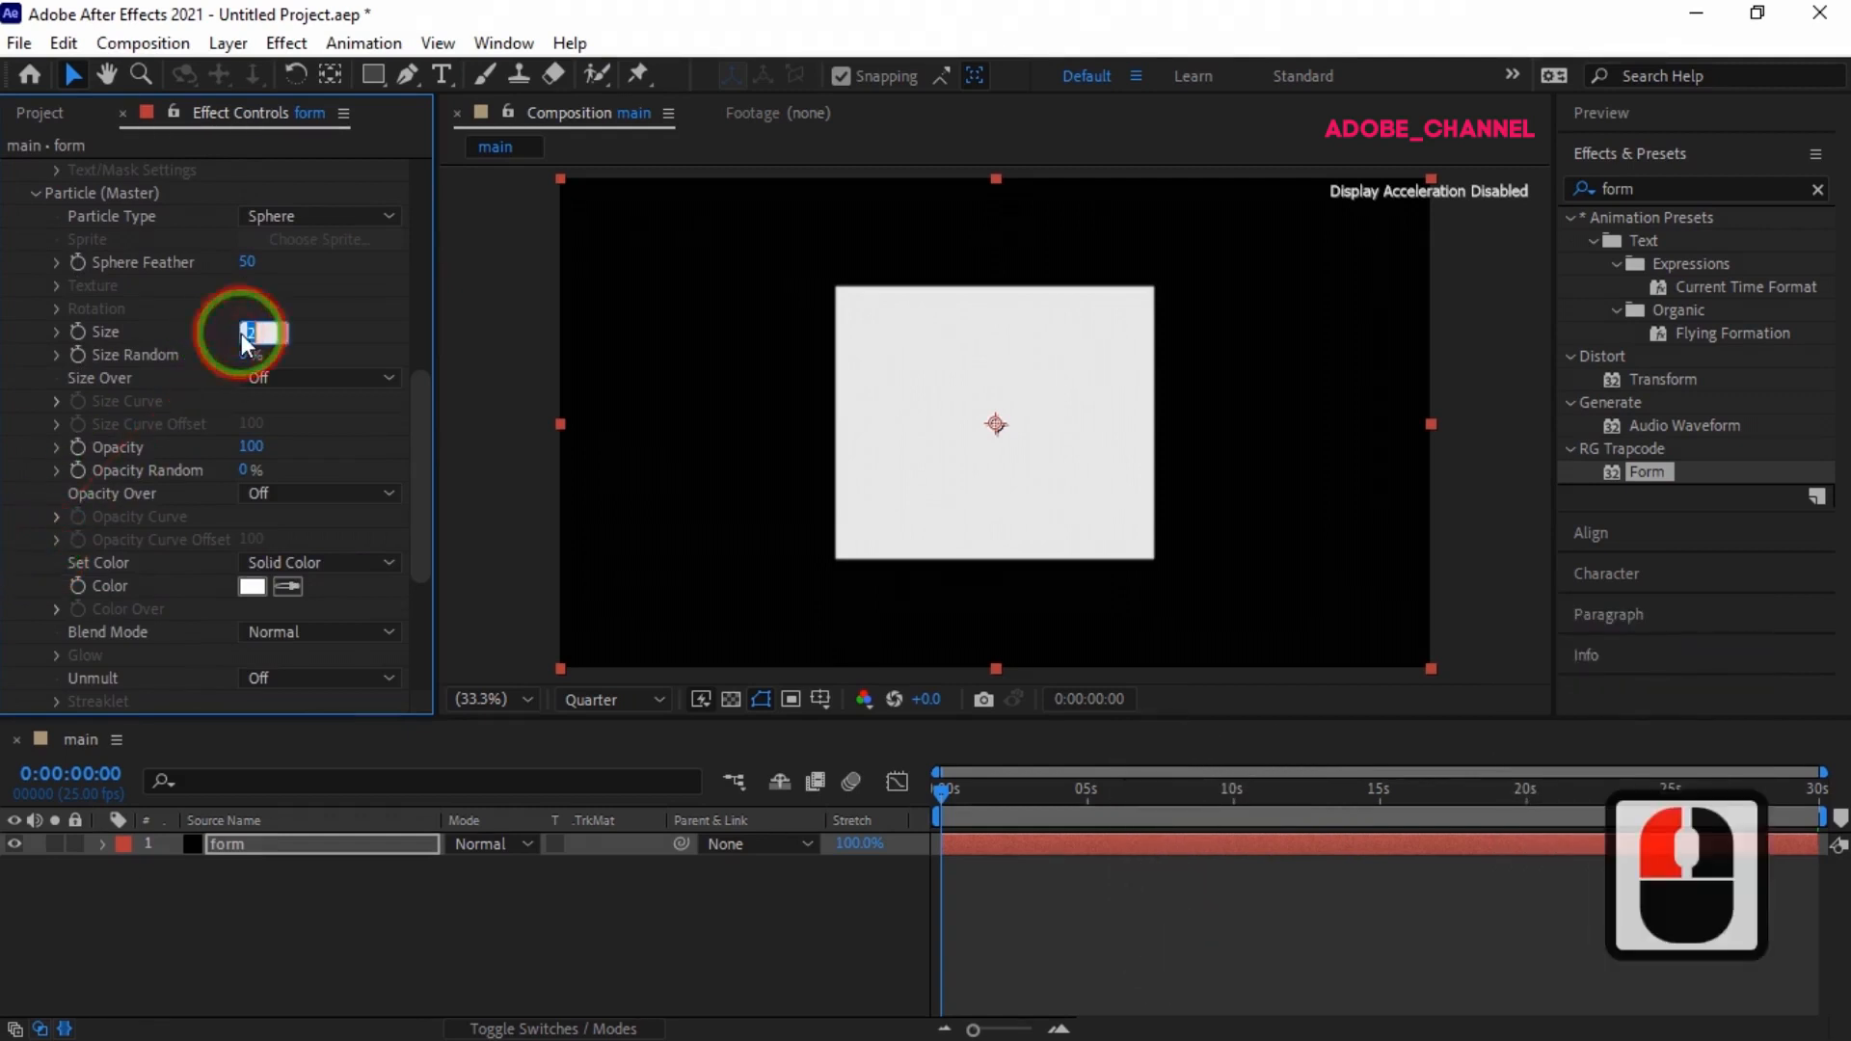
{"action": "type", "text": "1"}
{"action": "key", "text": "Return"}
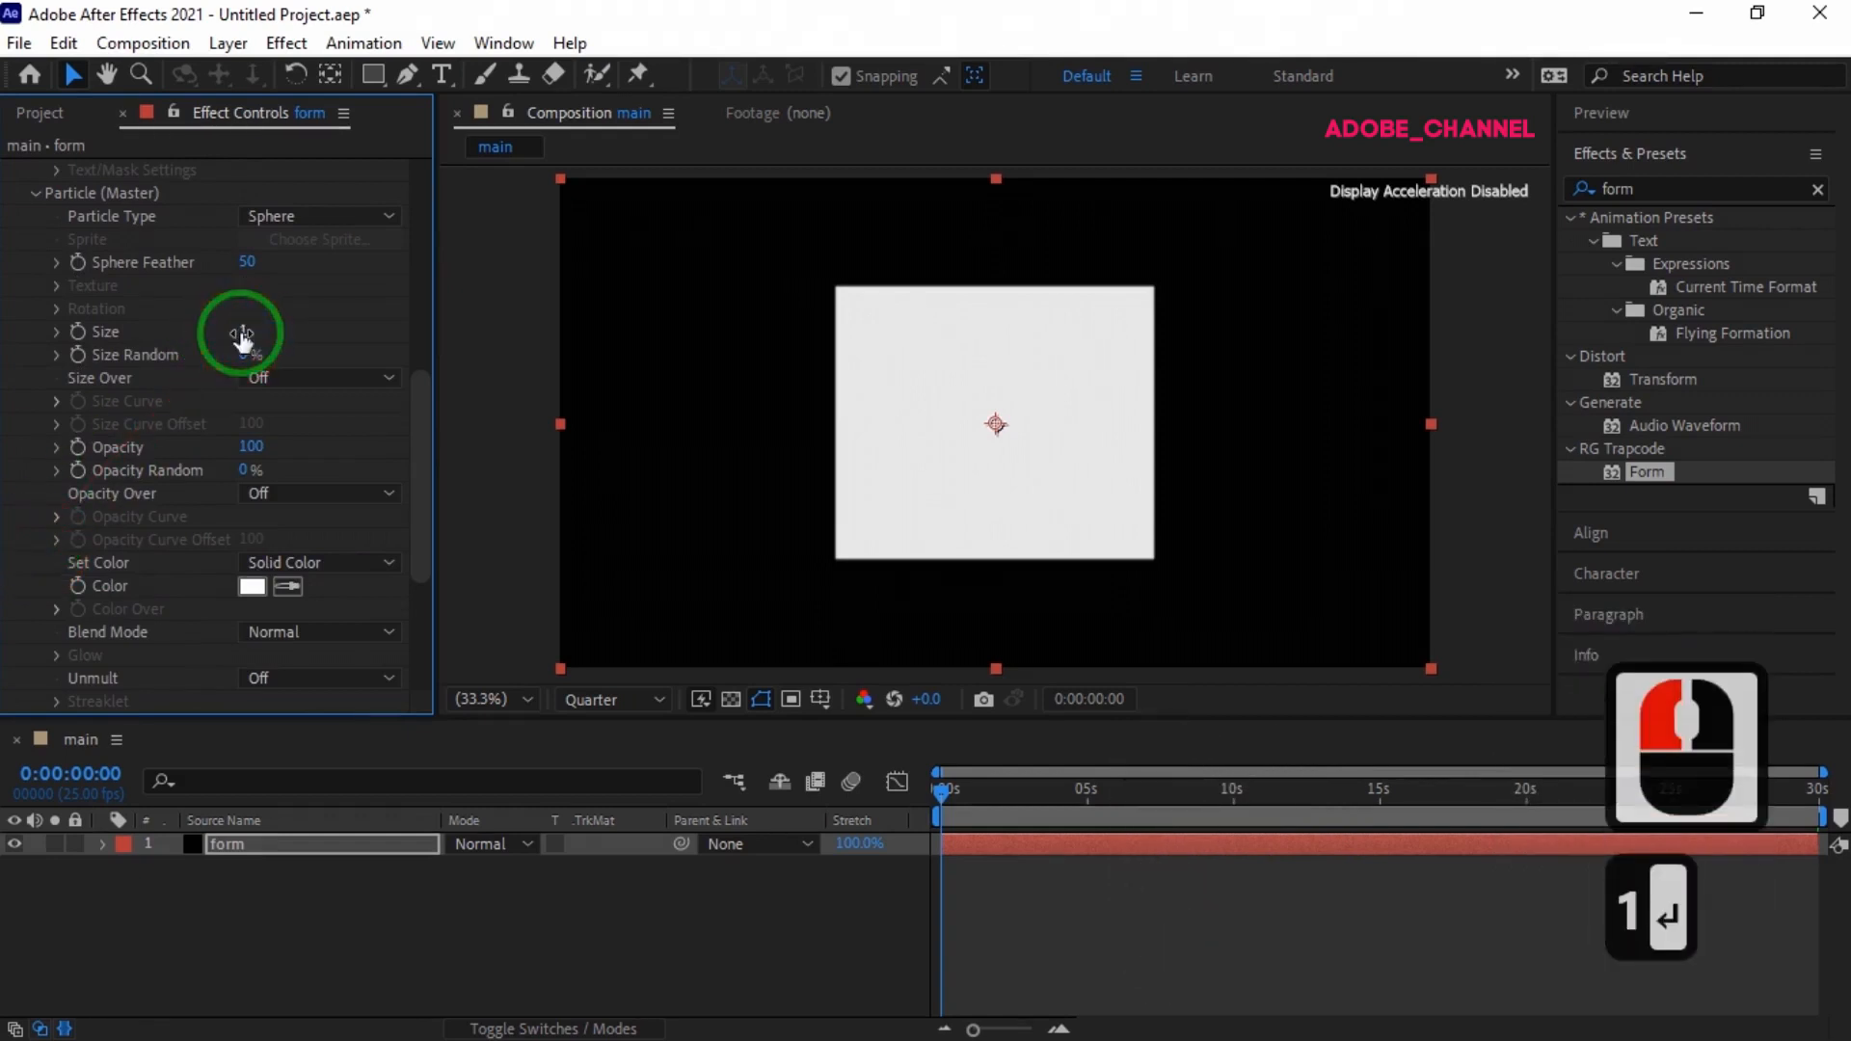
{"action": "left_click", "coordinate": [249, 447]}
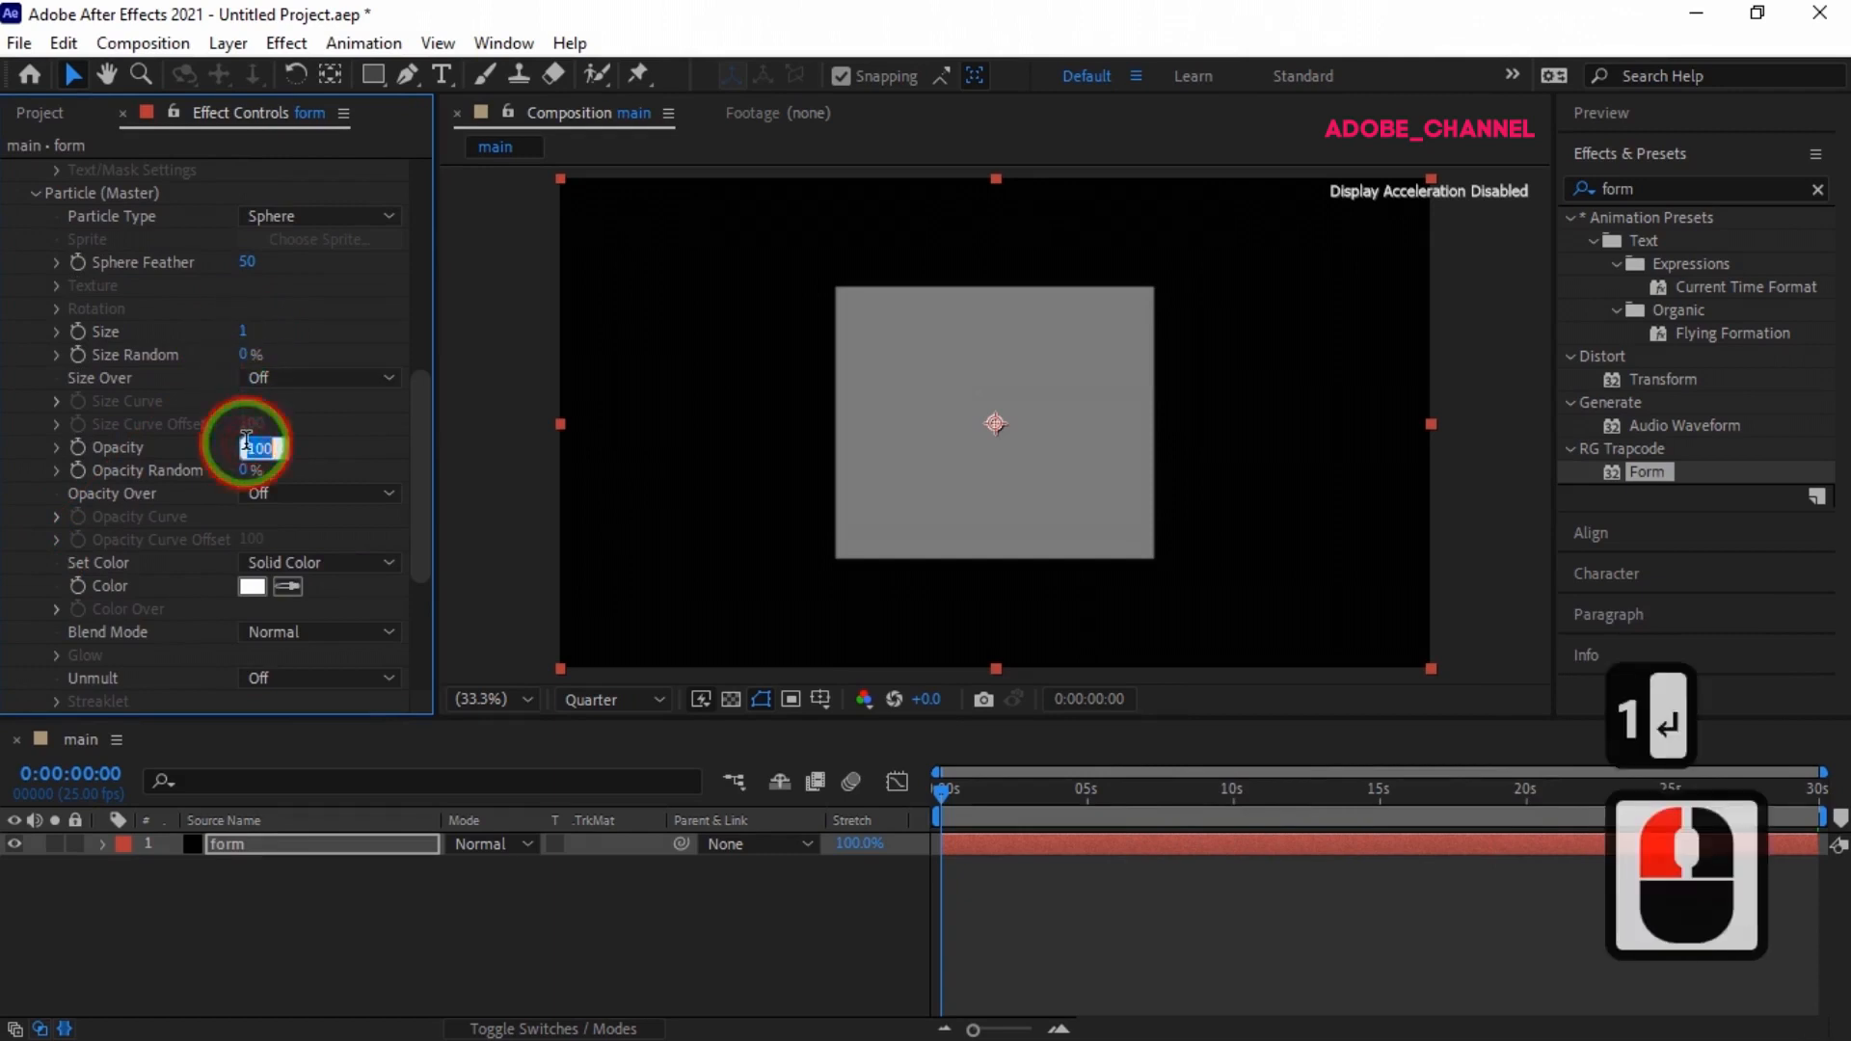
{"action": "type", "text": "60"}
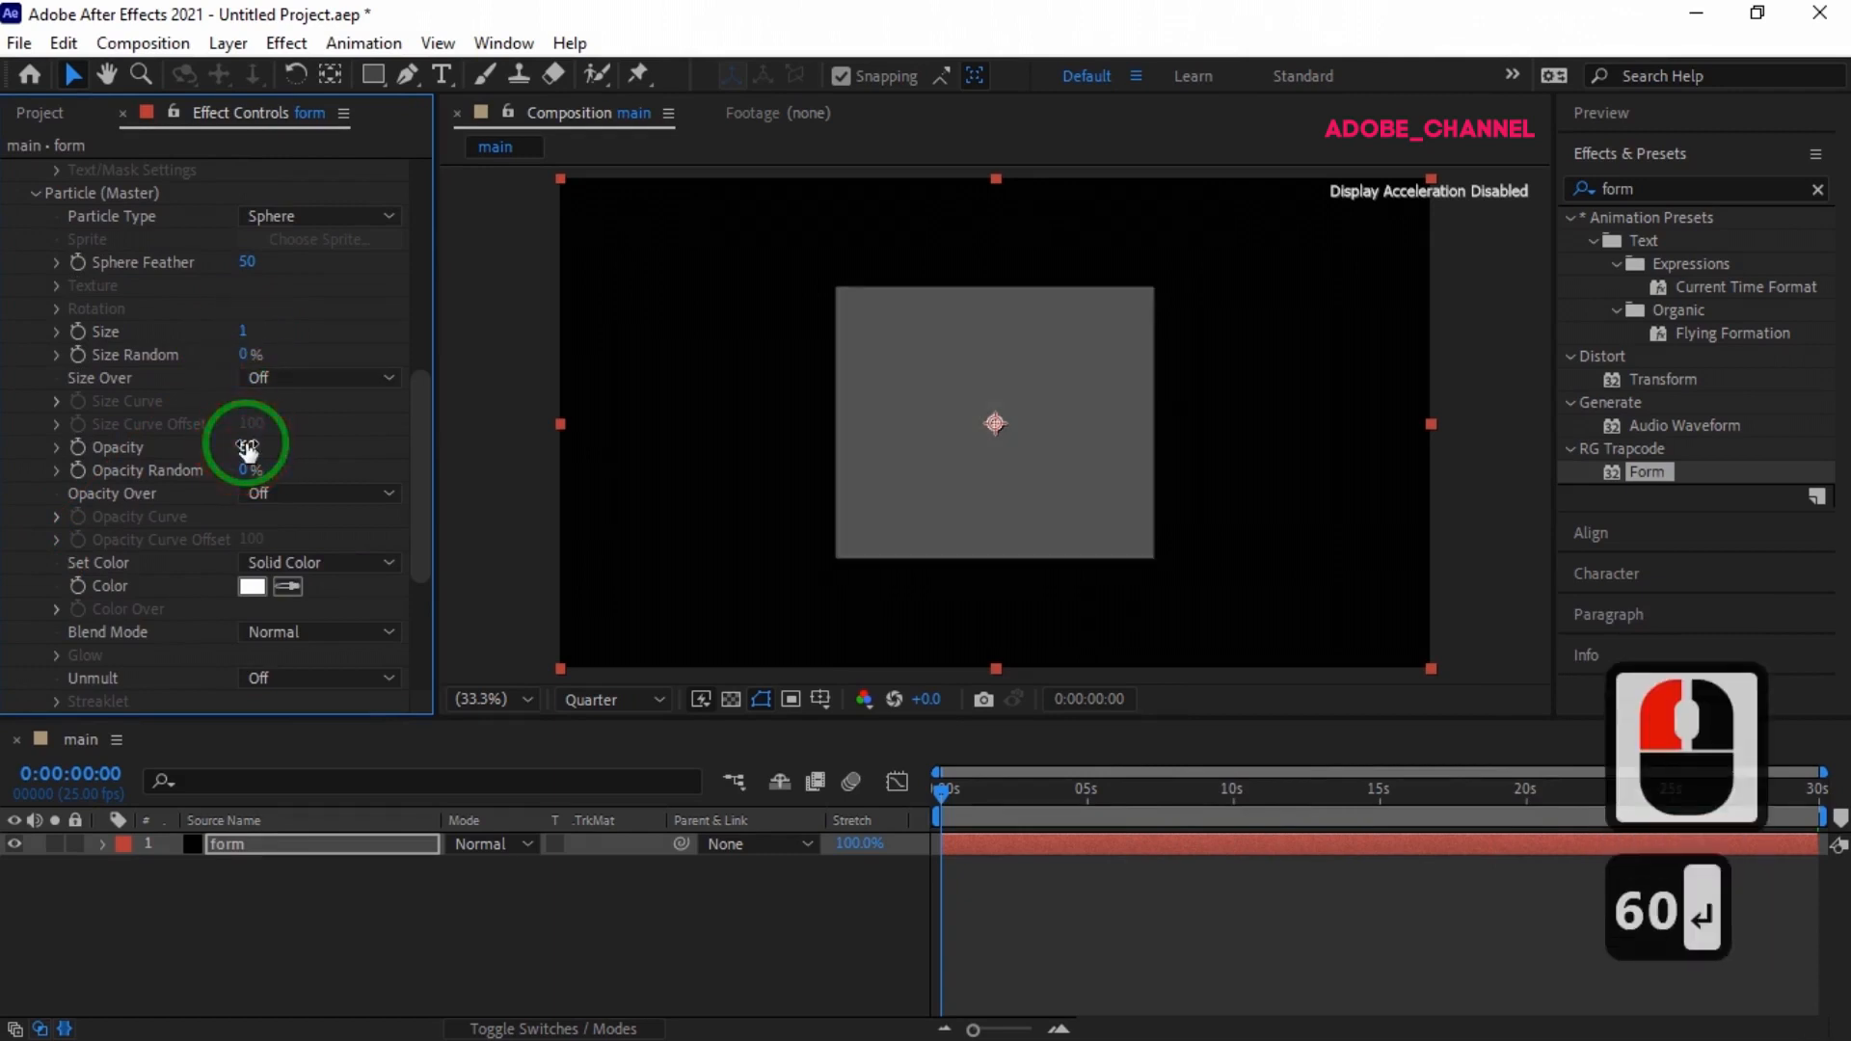
- Set the particles' Set Color option to Over X and expand the Color Over gradient
{"action": "left_click", "coordinate": [384, 564]}
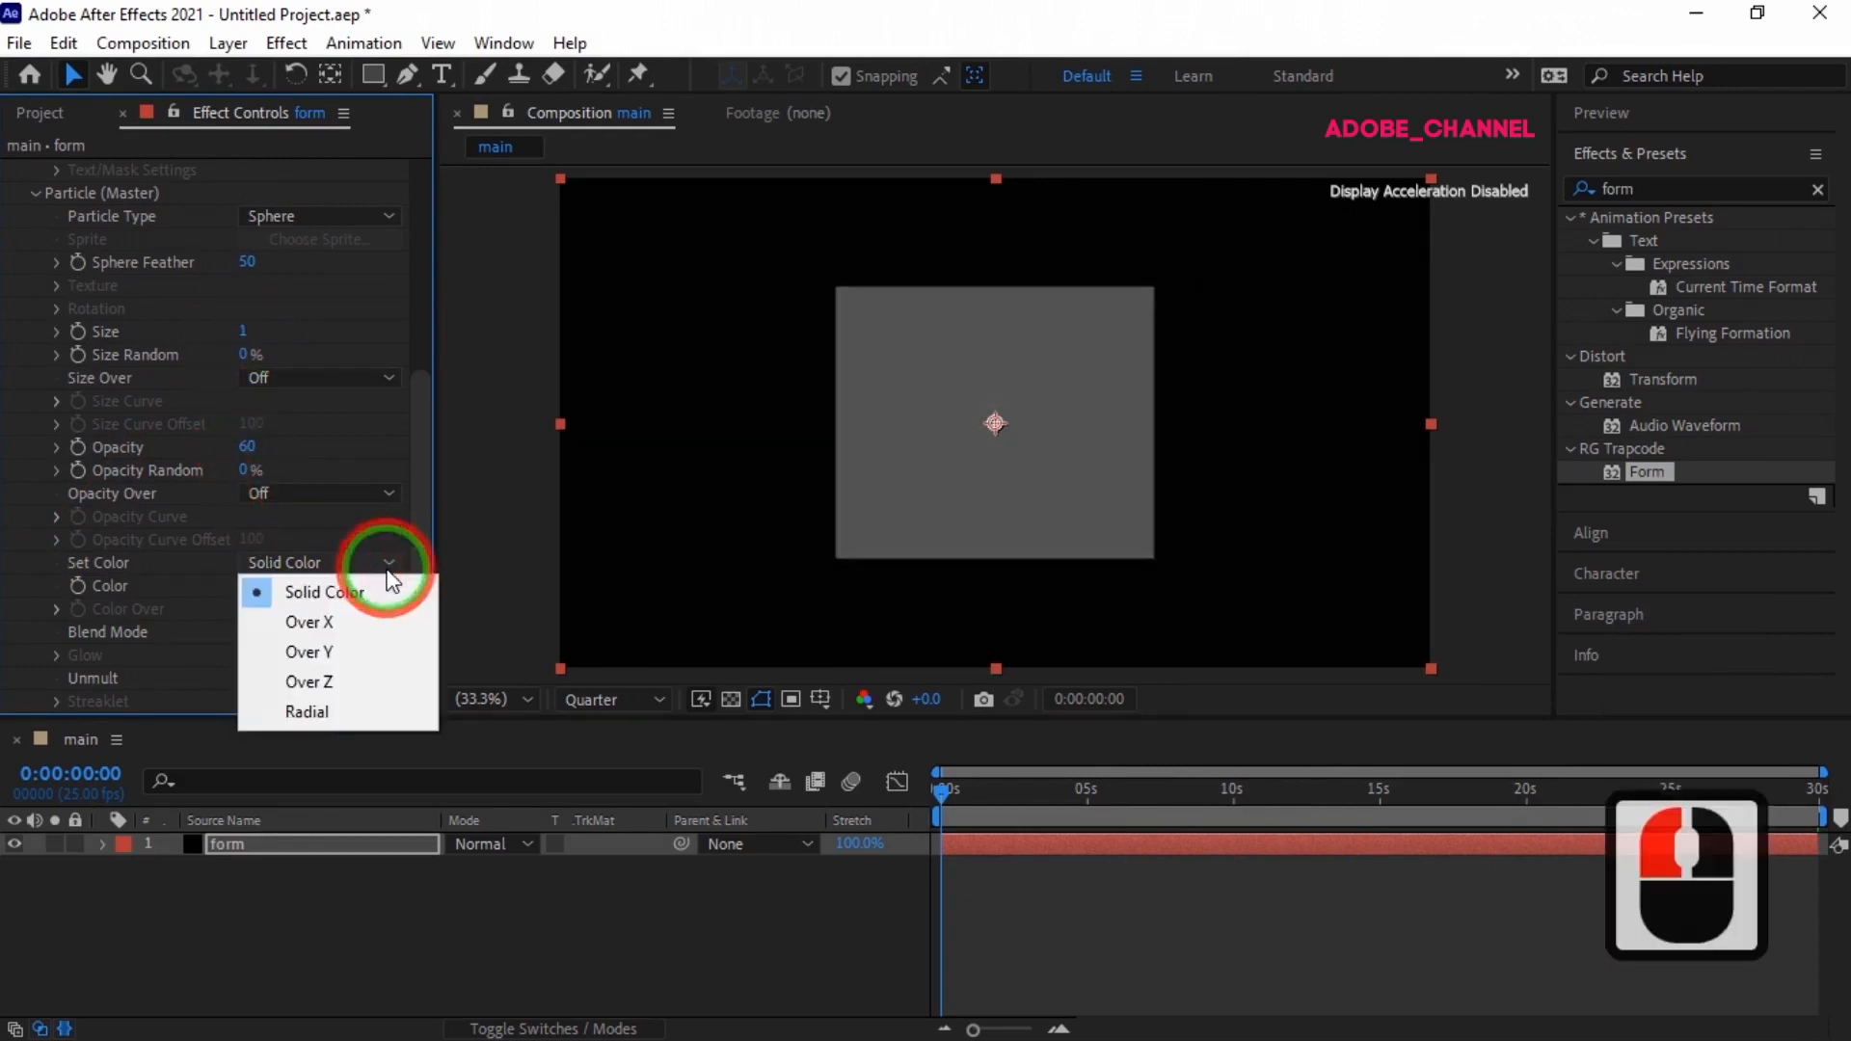
{"action": "left_click", "coordinate": [378, 627]}
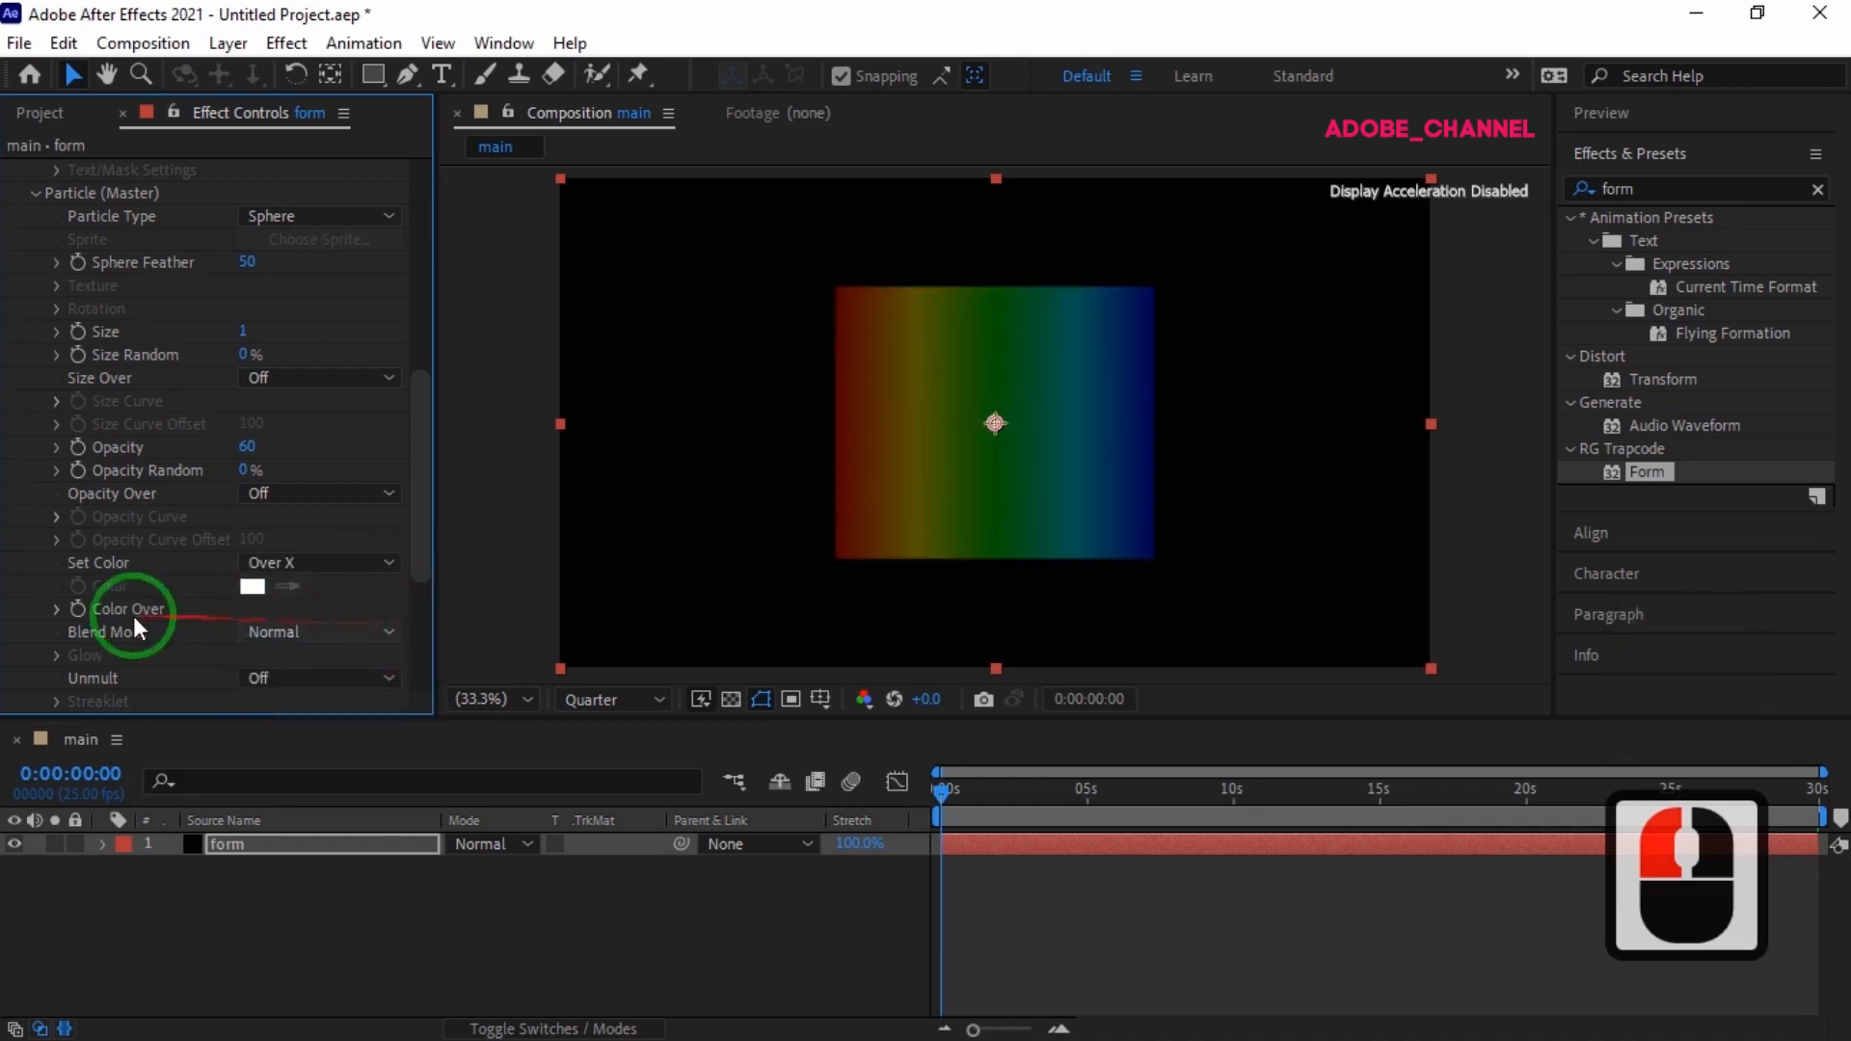
{"action": "left_click", "coordinate": [58, 611]}
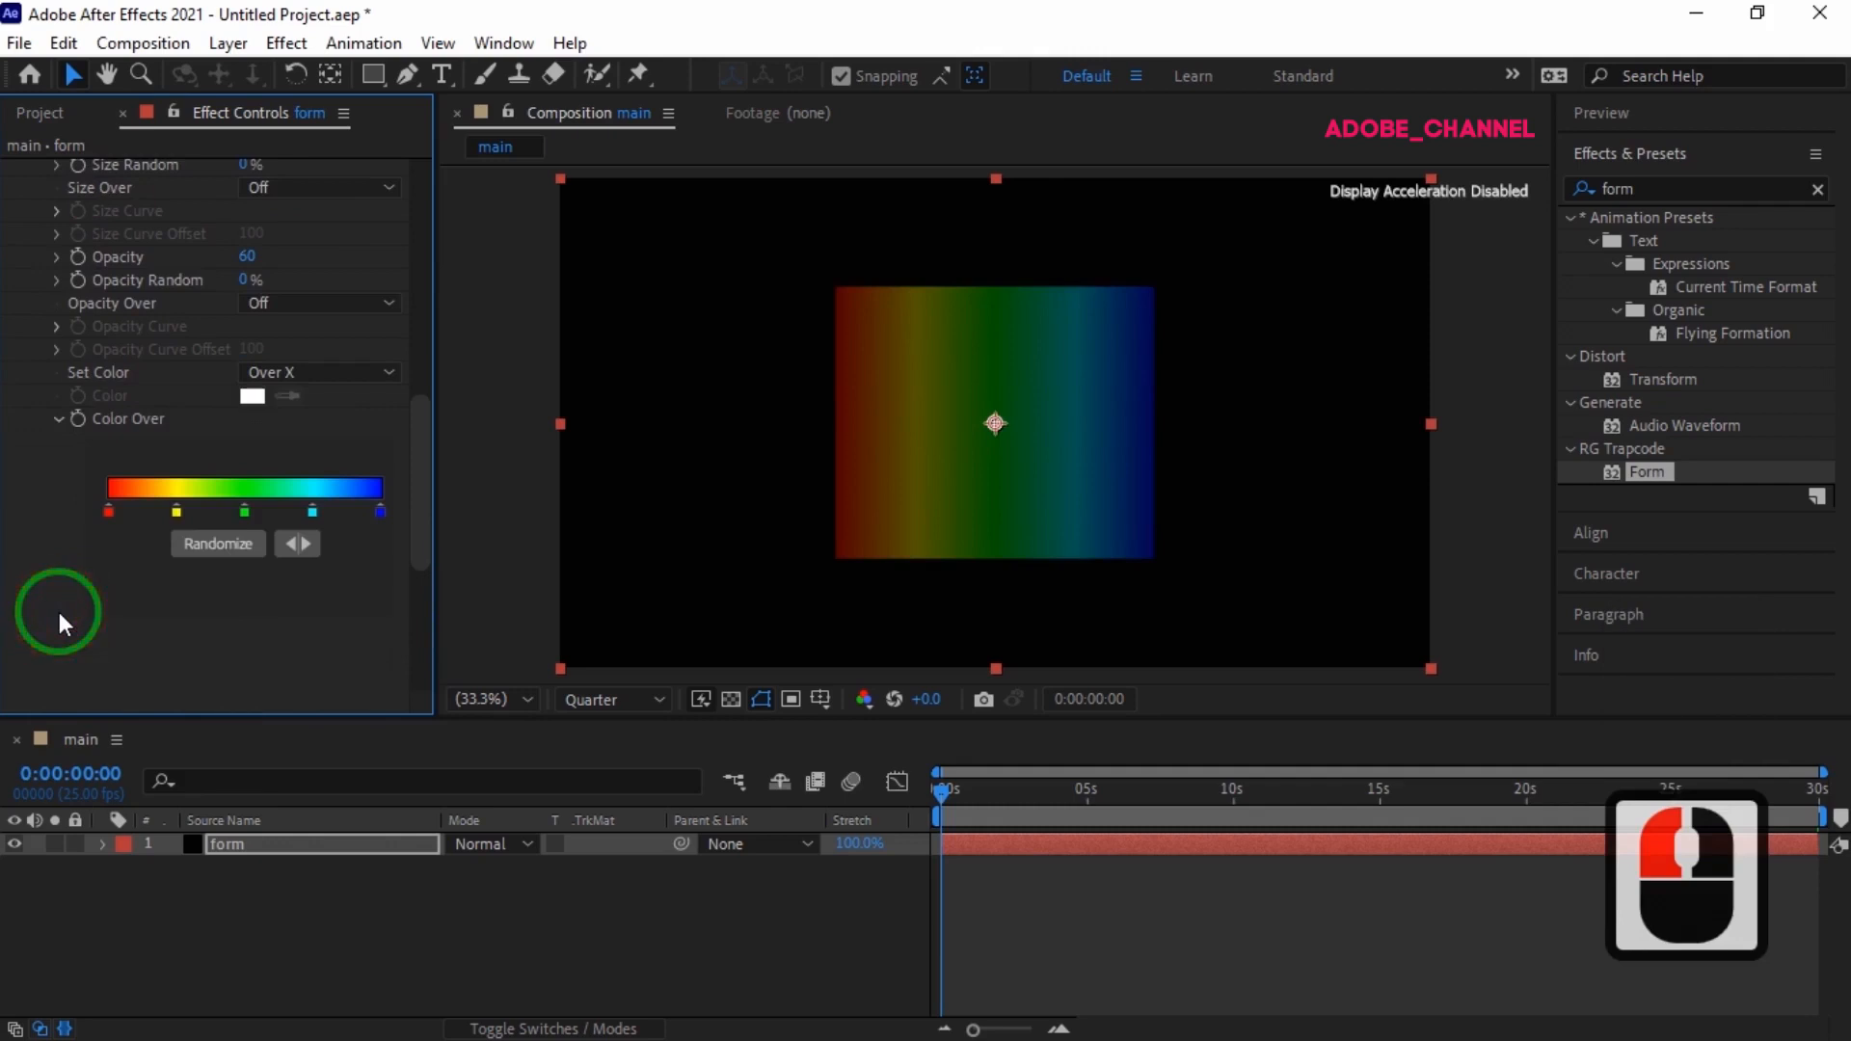
- Rearrange the Color Over gradient so the blue stop follows green, and recolor the cyan stop at its end to magenta D50DE2
{"action": "mouse_move", "coordinate": [380, 511]}
{"action": "left_mouse_down"}
{"action": "mouse_move", "coordinate": [303, 511]}
{"action": "mouse_move", "coordinate": [367, 511]}
{"action": "left_mouse_up"}
{"action": "left_click", "coordinate": [310, 511]}
{"action": "double_click", "coordinate": [370, 511]}
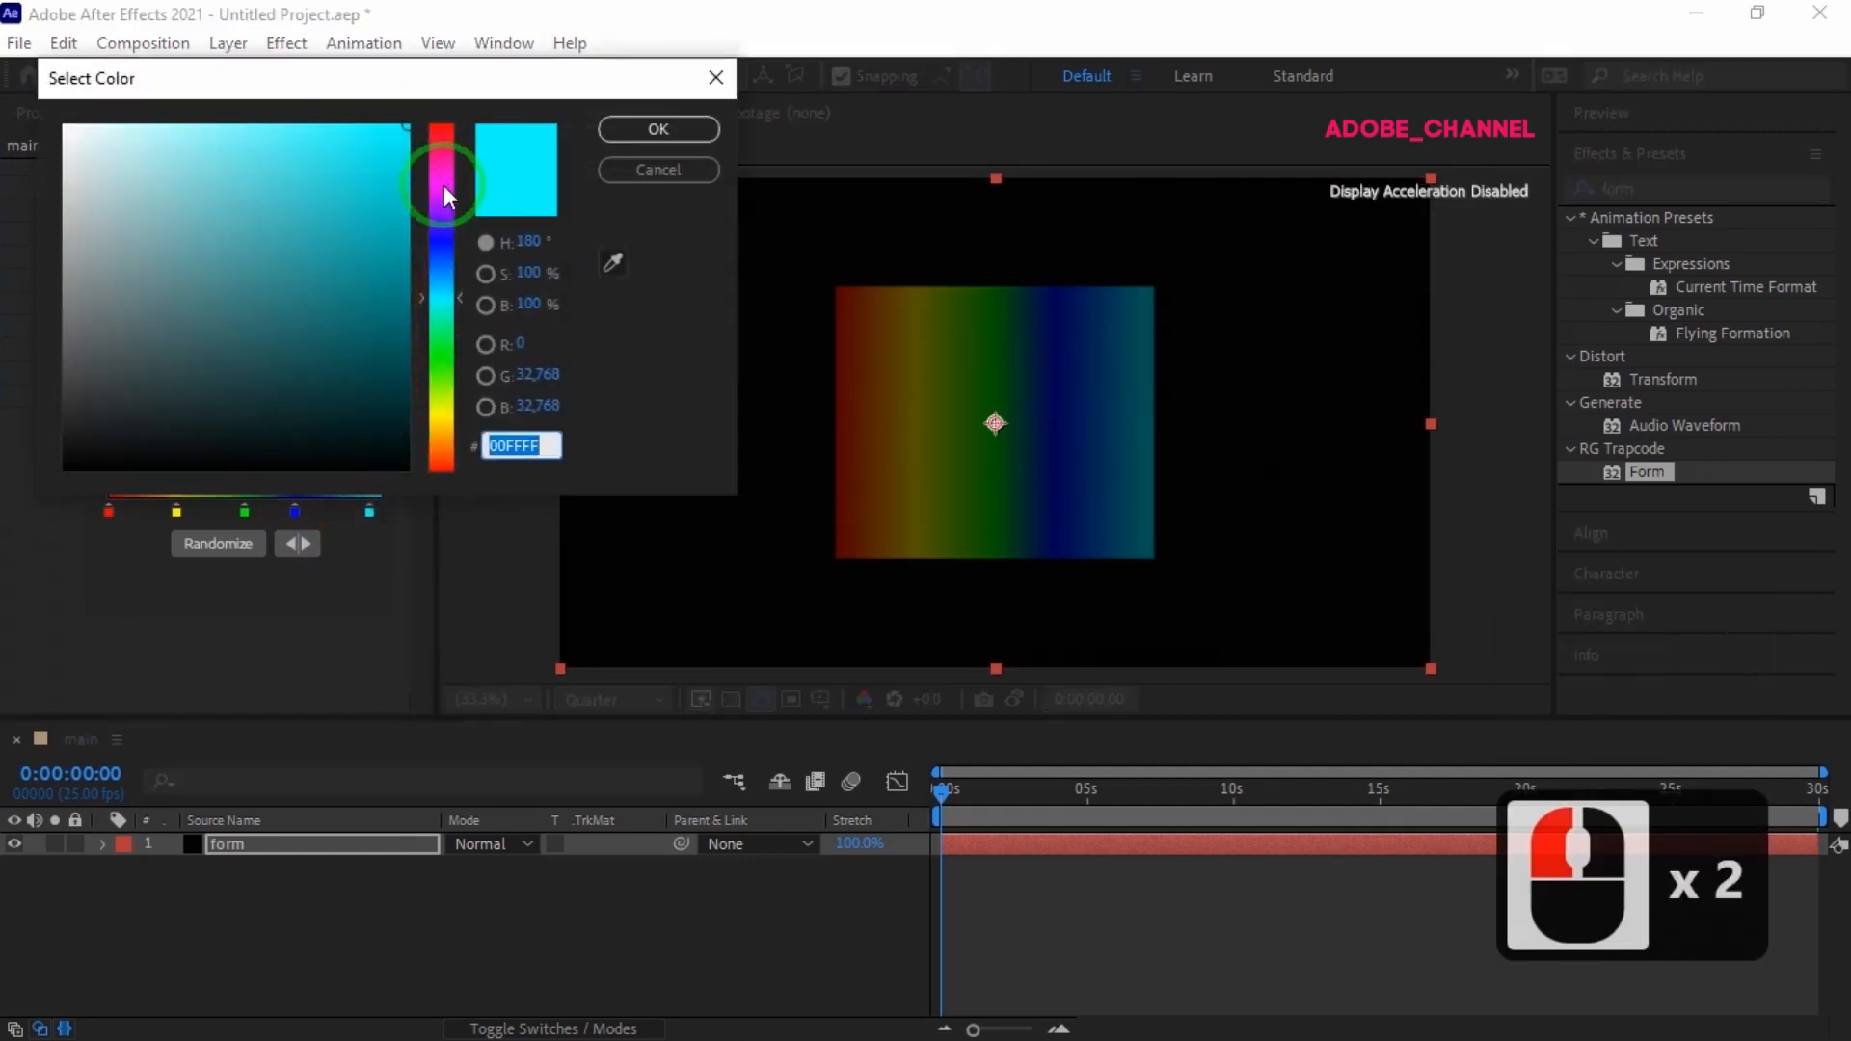
{"action": "left_click", "coordinate": [443, 185]}
{"action": "left_click", "coordinate": [389, 163]}
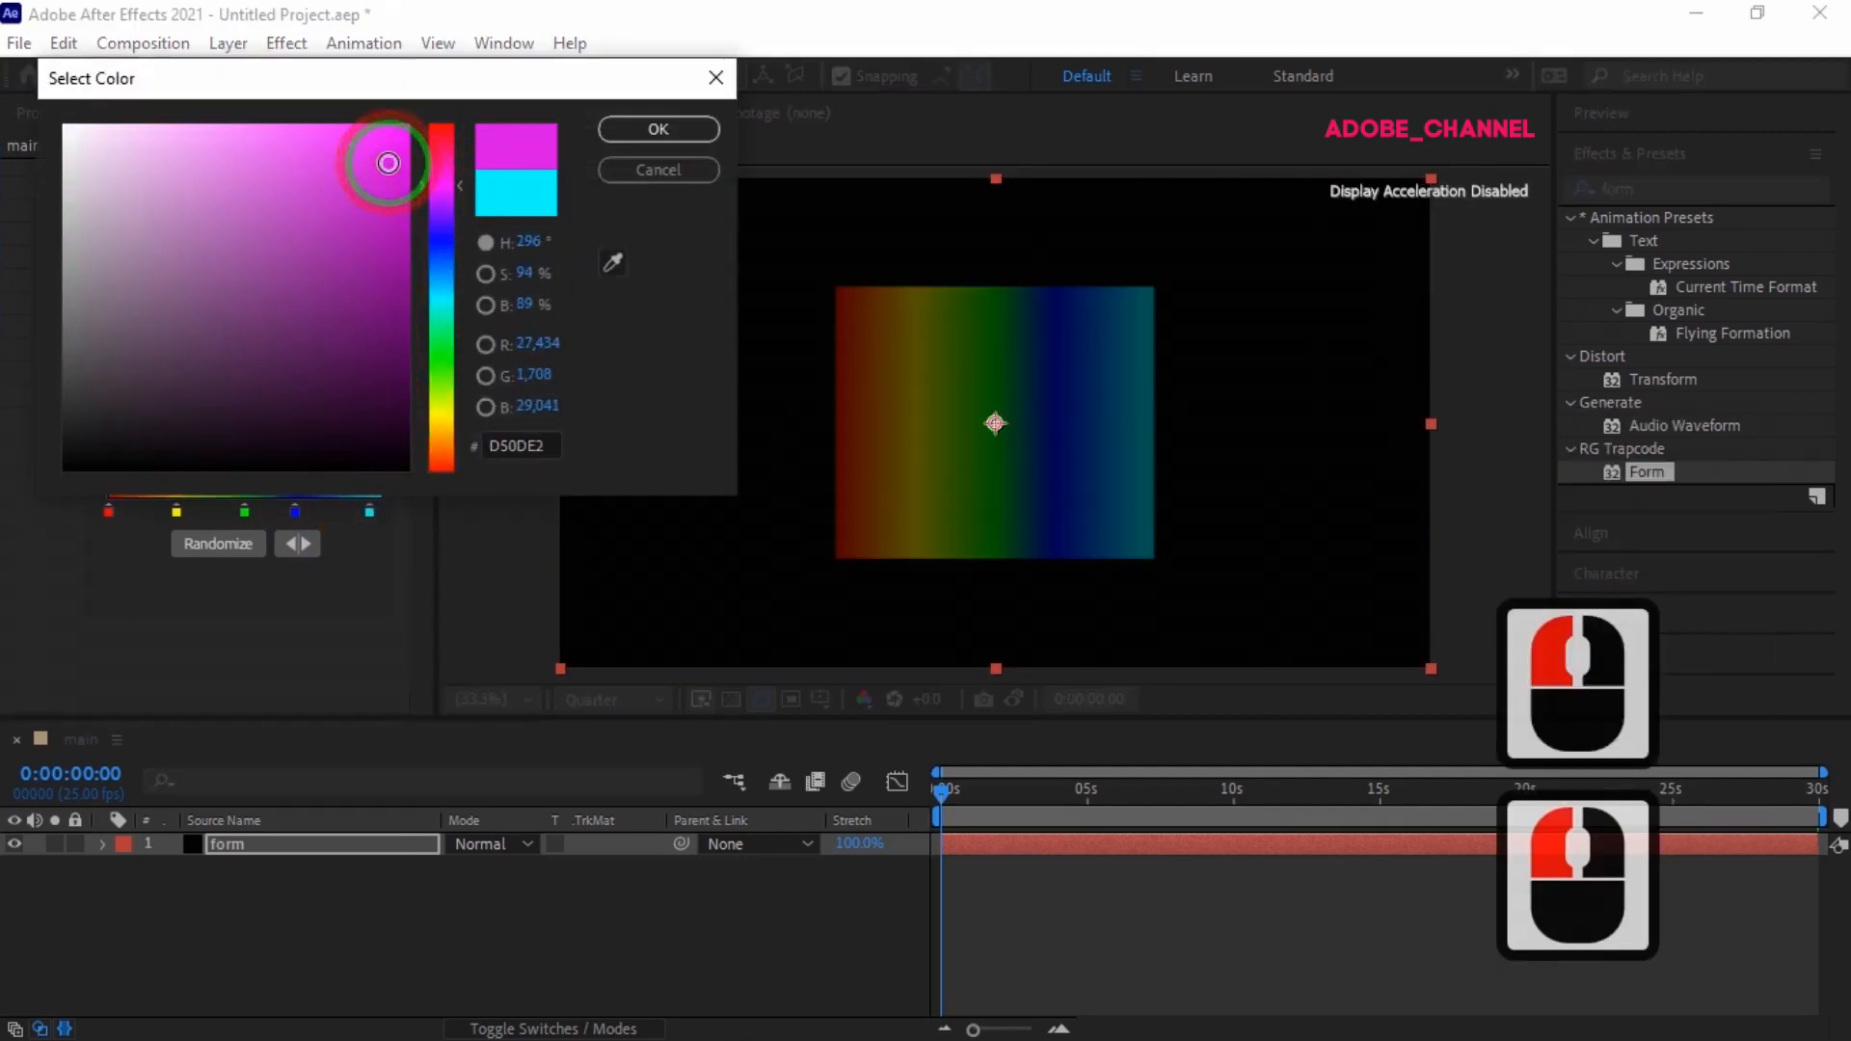
{"action": "left_click", "coordinate": [658, 128]}
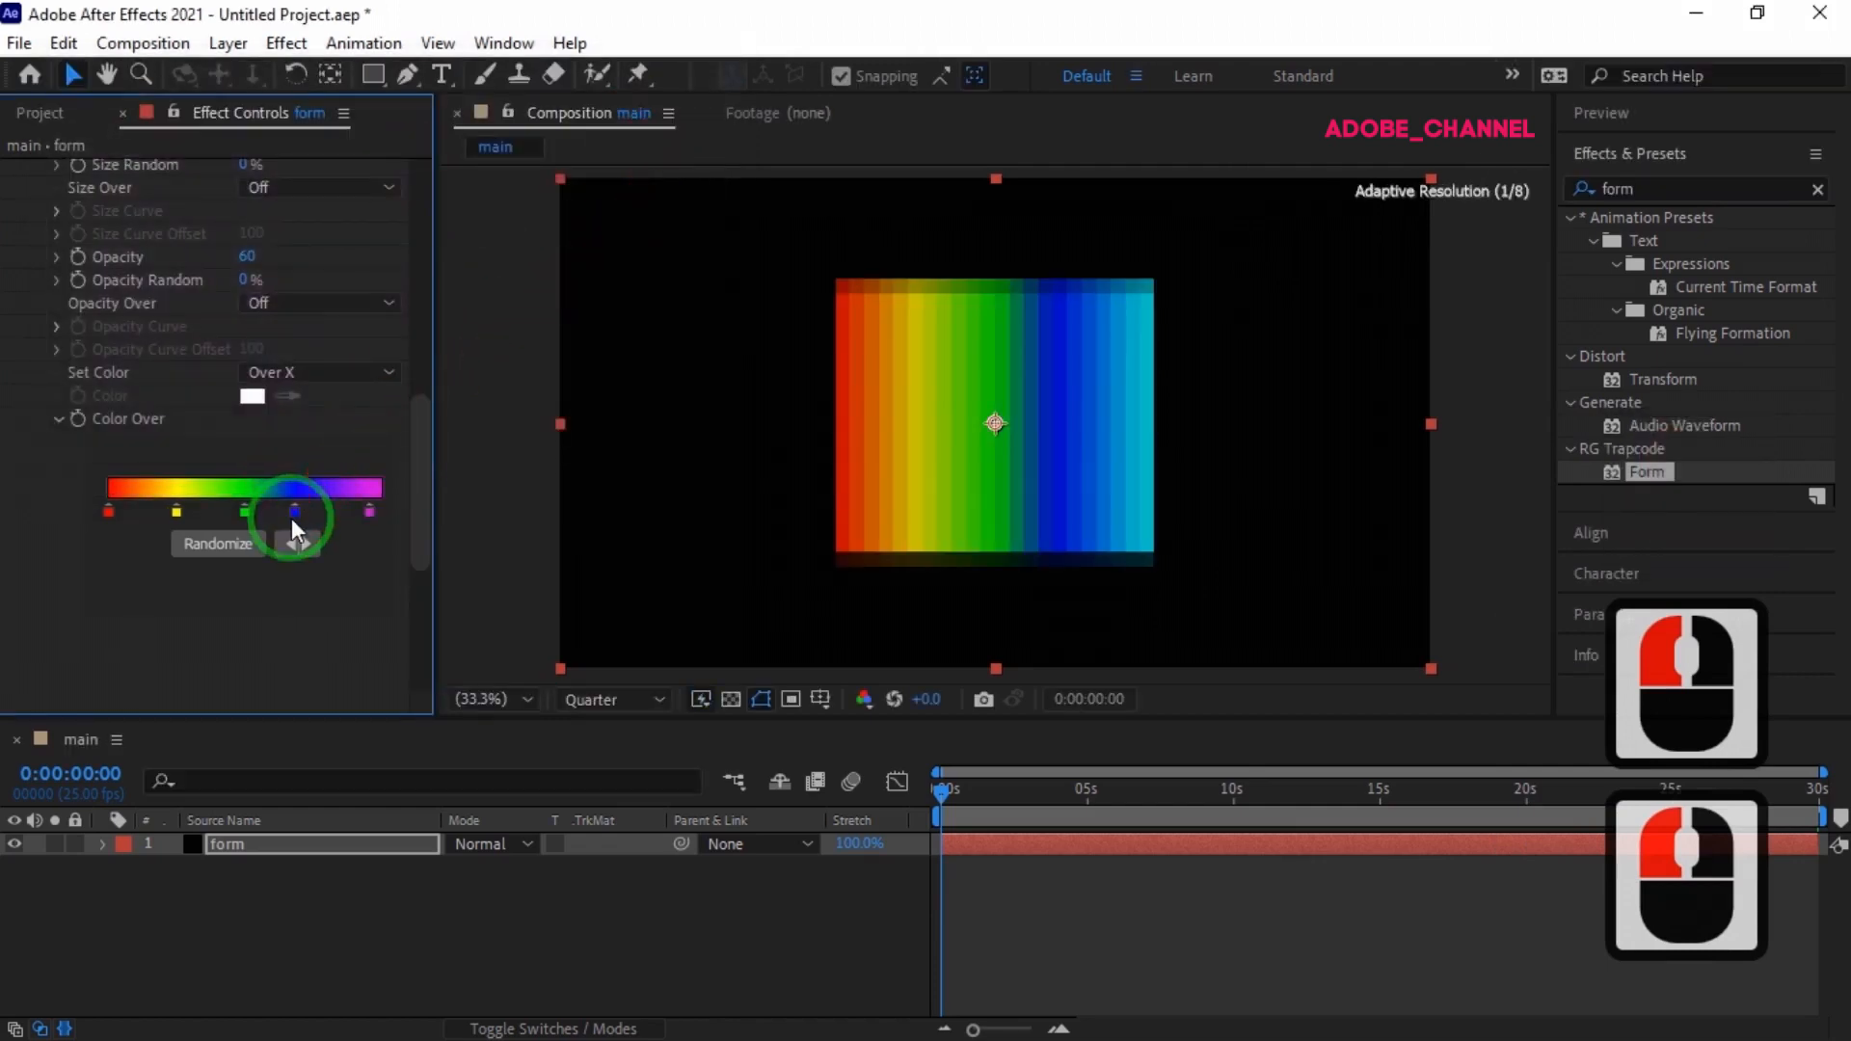
{"action": "left_click_drag", "start_coordinate": [299, 513], "coordinate": [309, 513]}
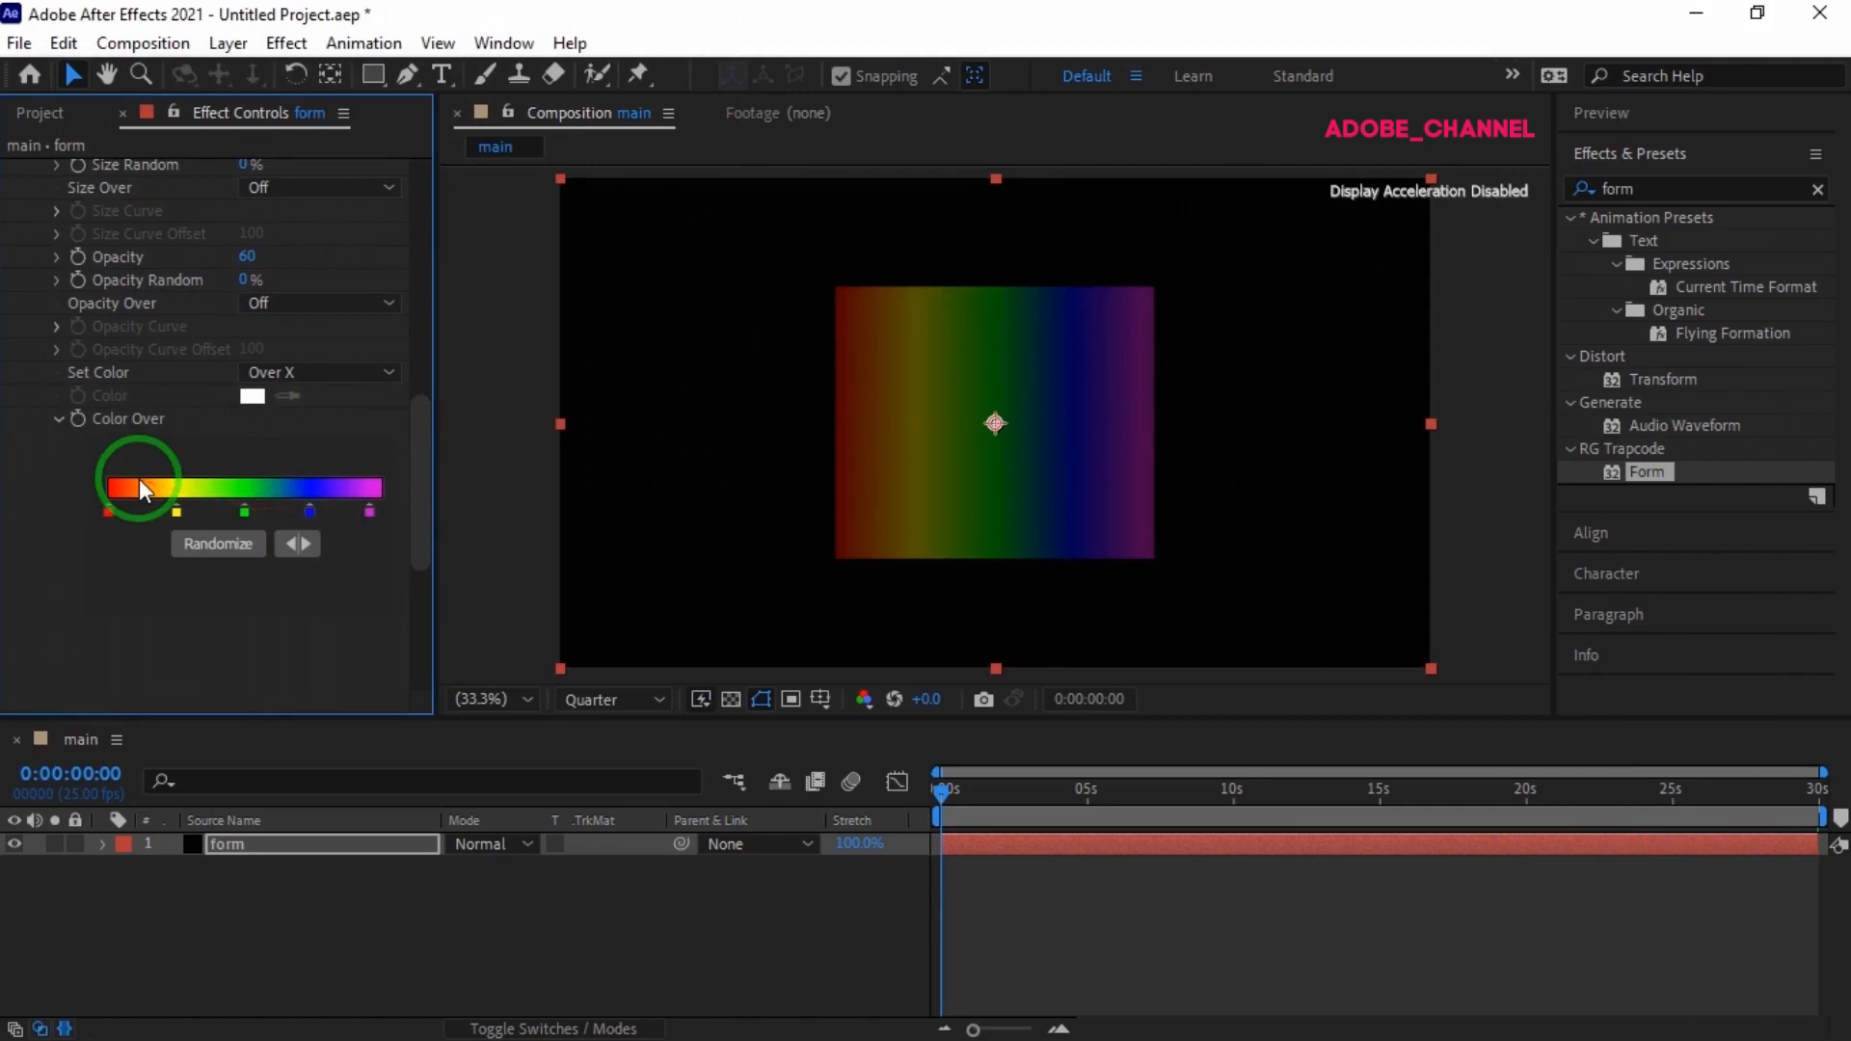
{"action": "scroll", "coordinate": [139, 478], "scroll_direction": "down", "scroll_amount": 2}
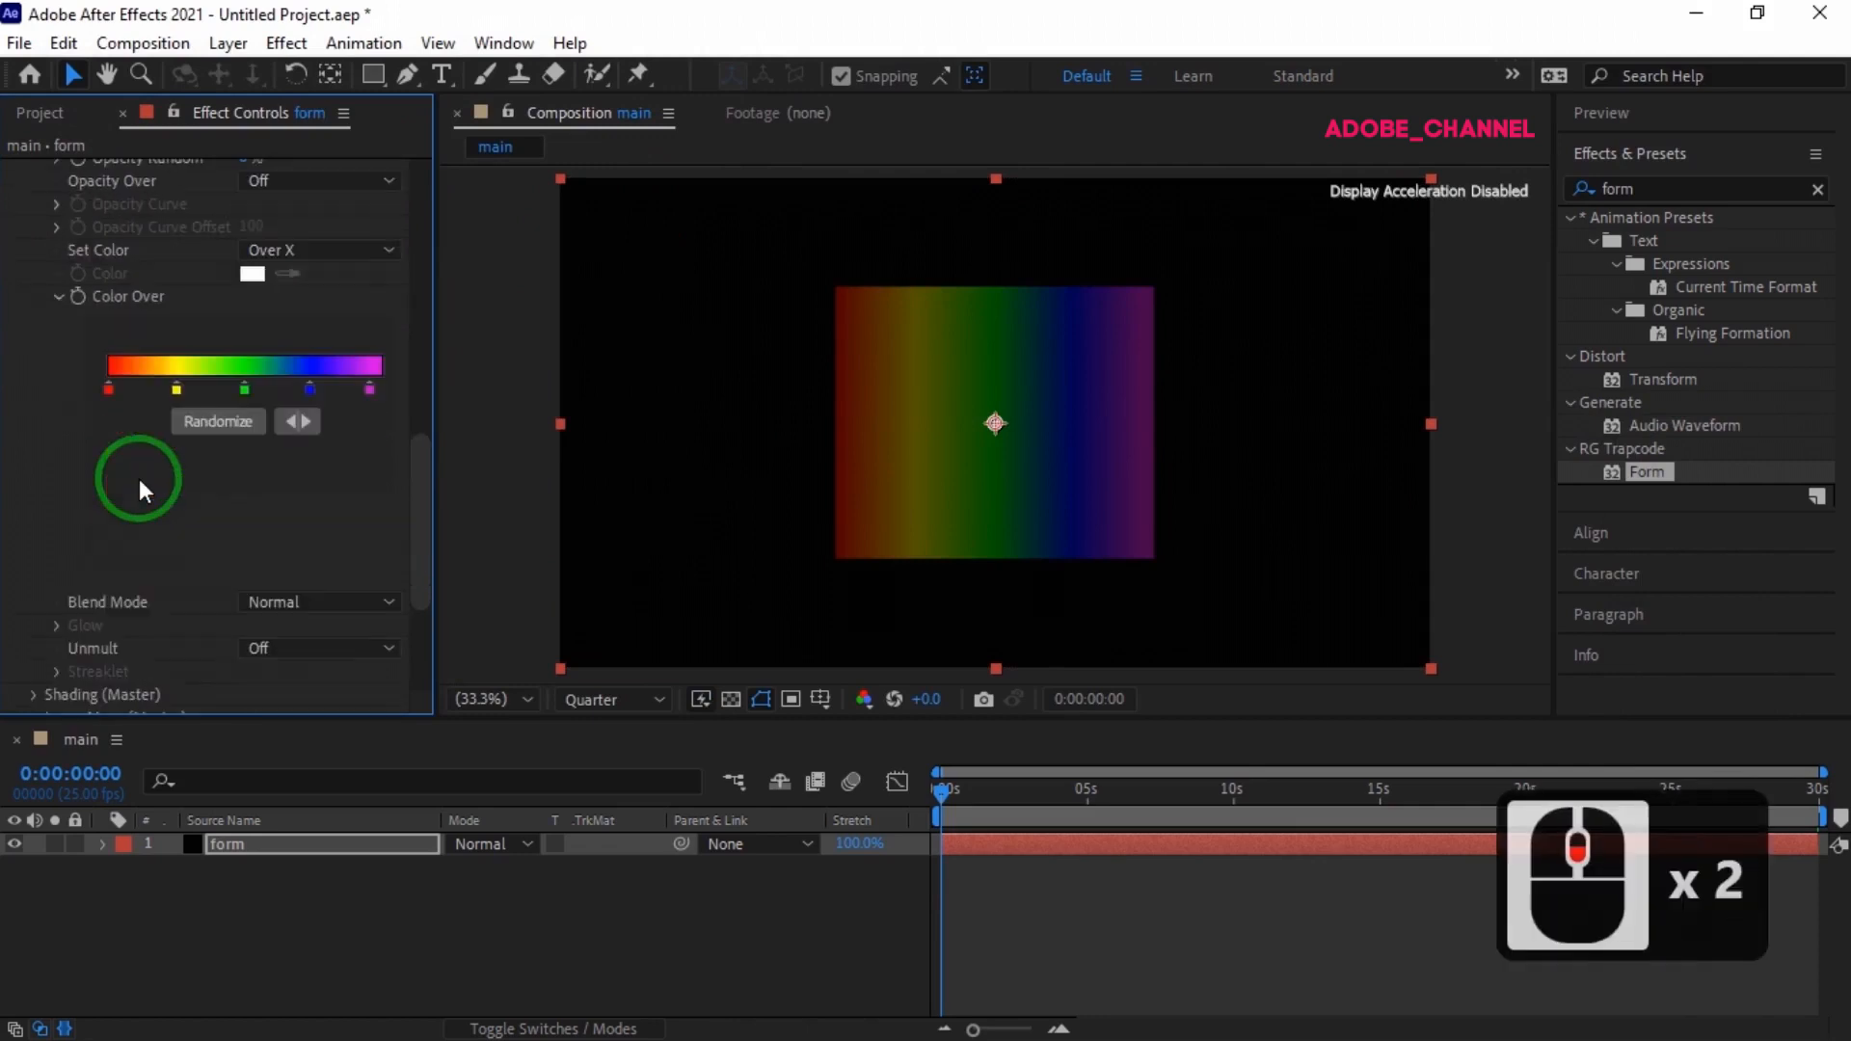
- Set the Form particles' Blend Mode to Add and the Fractal Field's Displace to 70
{"action": "left_click", "coordinate": [356, 598]}
{"action": "left_click", "coordinate": [318, 661]}
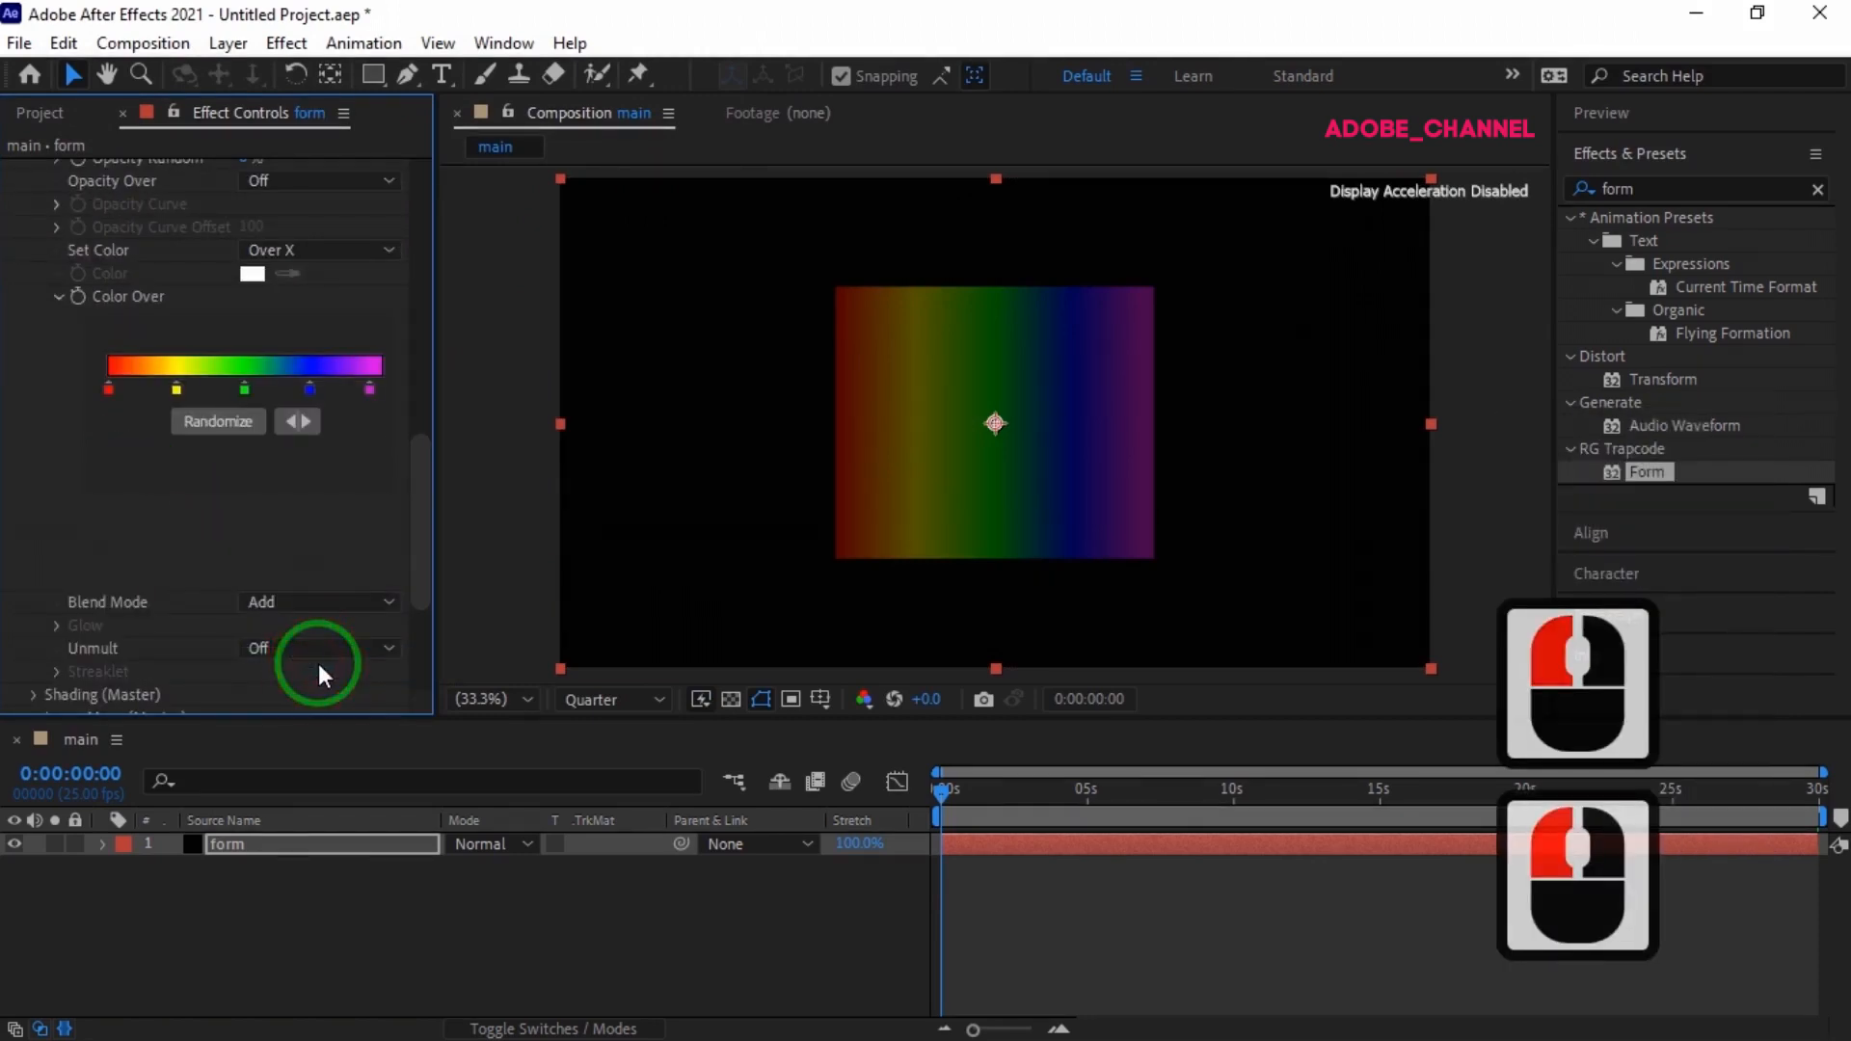
{"action": "scroll", "coordinate": [211, 646], "scroll_direction": "down", "scroll_amount": 2}
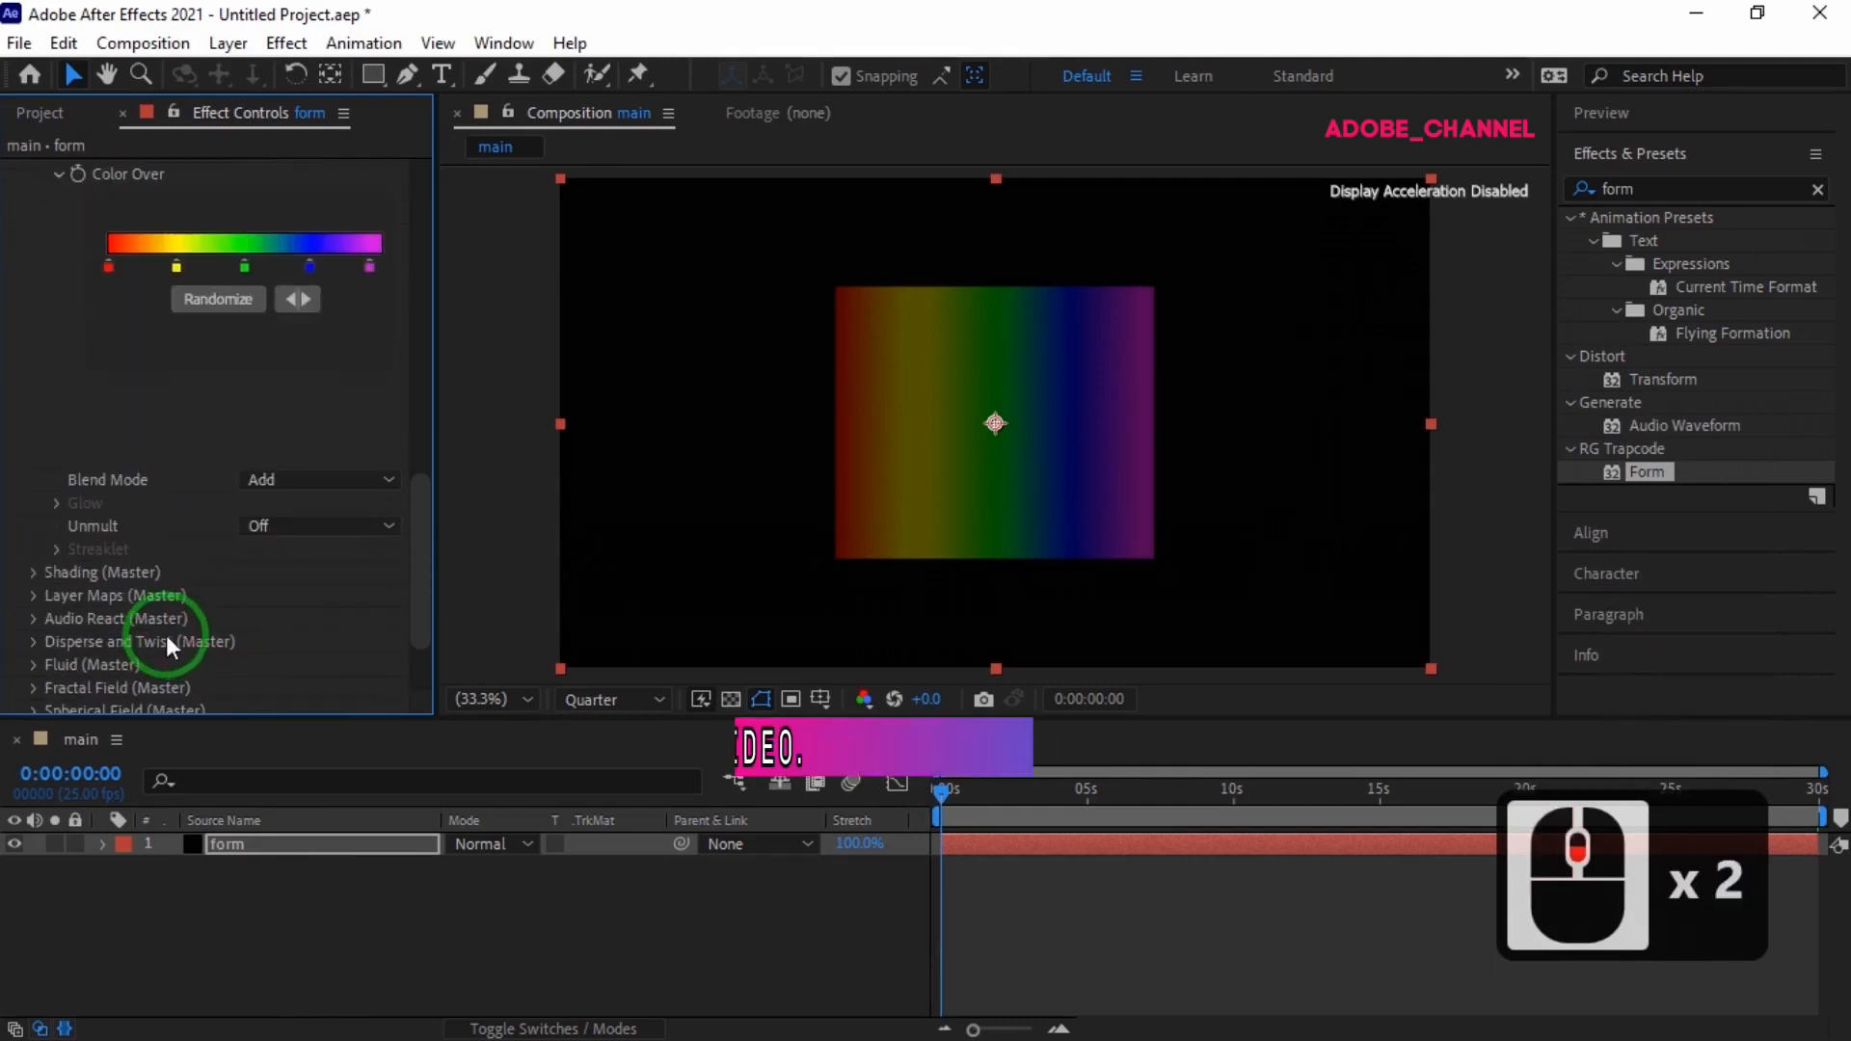
{"action": "left_click", "coordinate": [35, 686]}
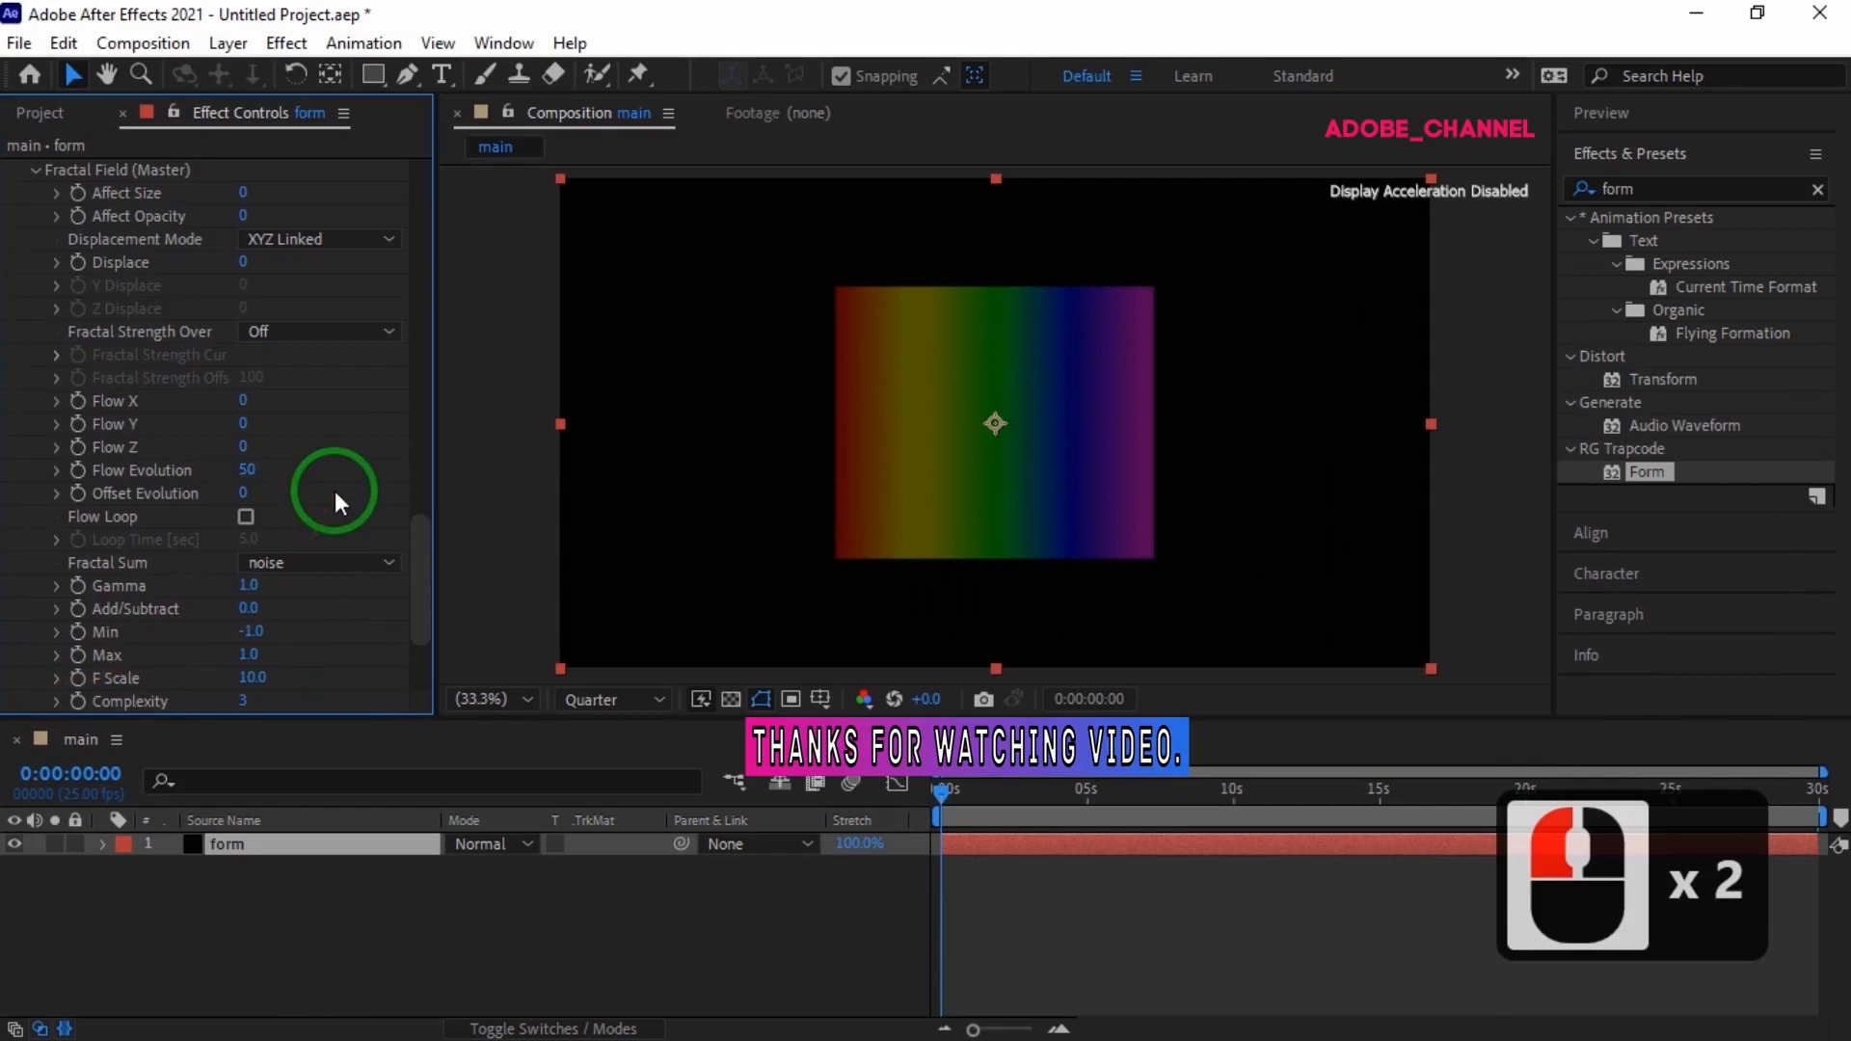
{"action": "double_click", "coordinate": [241, 264]}
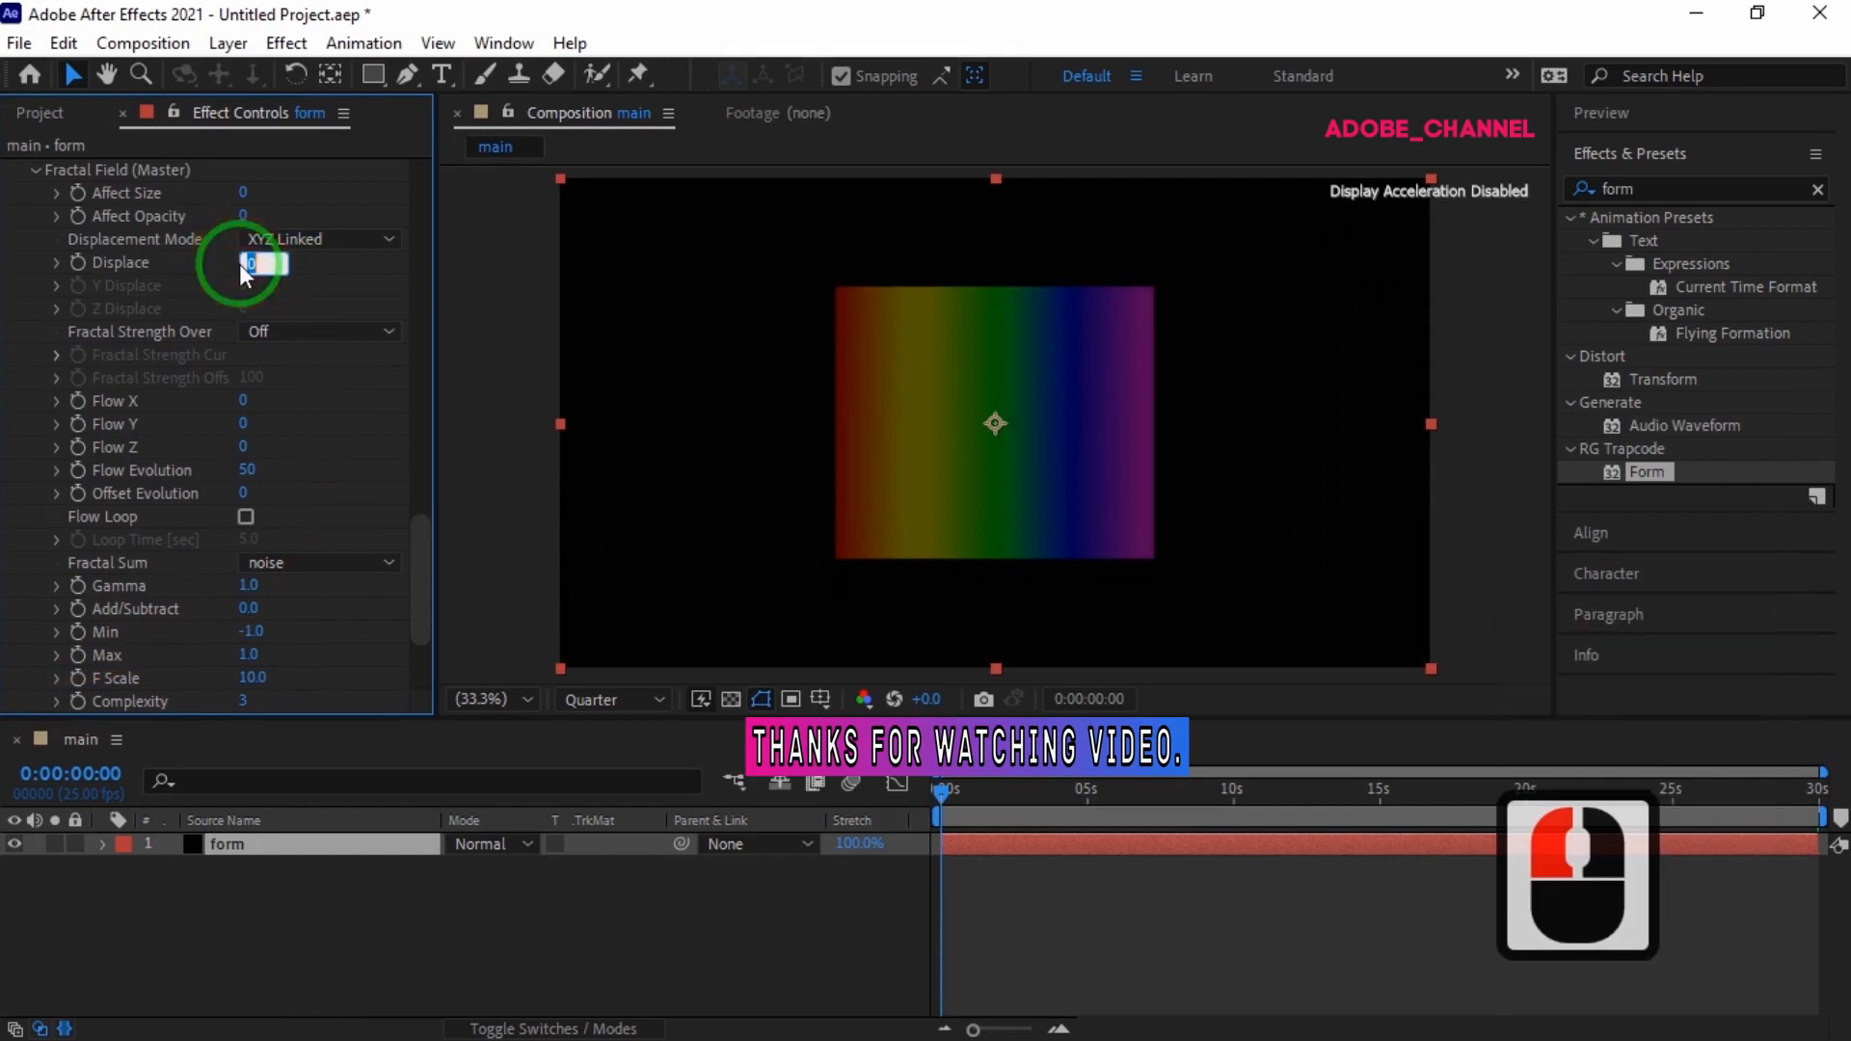
{"action": "type", "text": "70"}
{"action": "key", "text": "Return"}
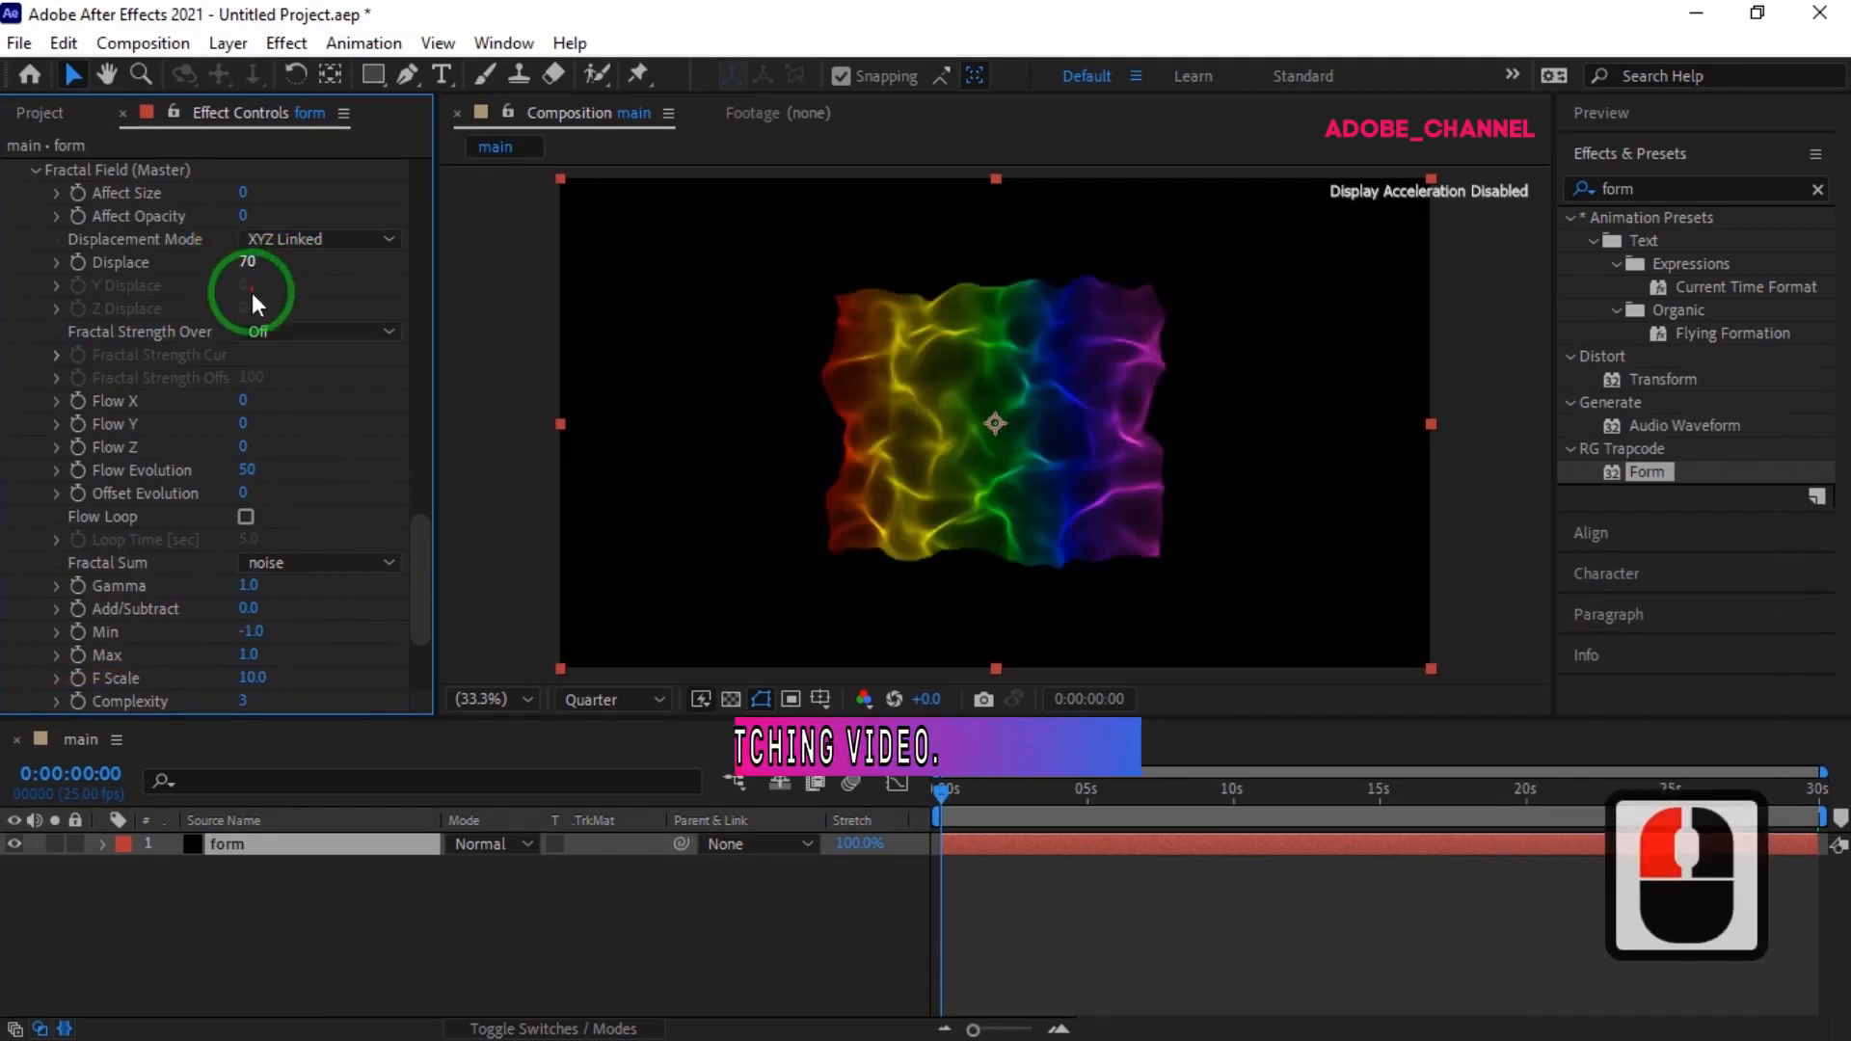
- Set the Fractal Field's Flow X to -20, Flow Y to -50 and Flow Evolution to 30
{"action": "left_click", "coordinate": [243, 399]}
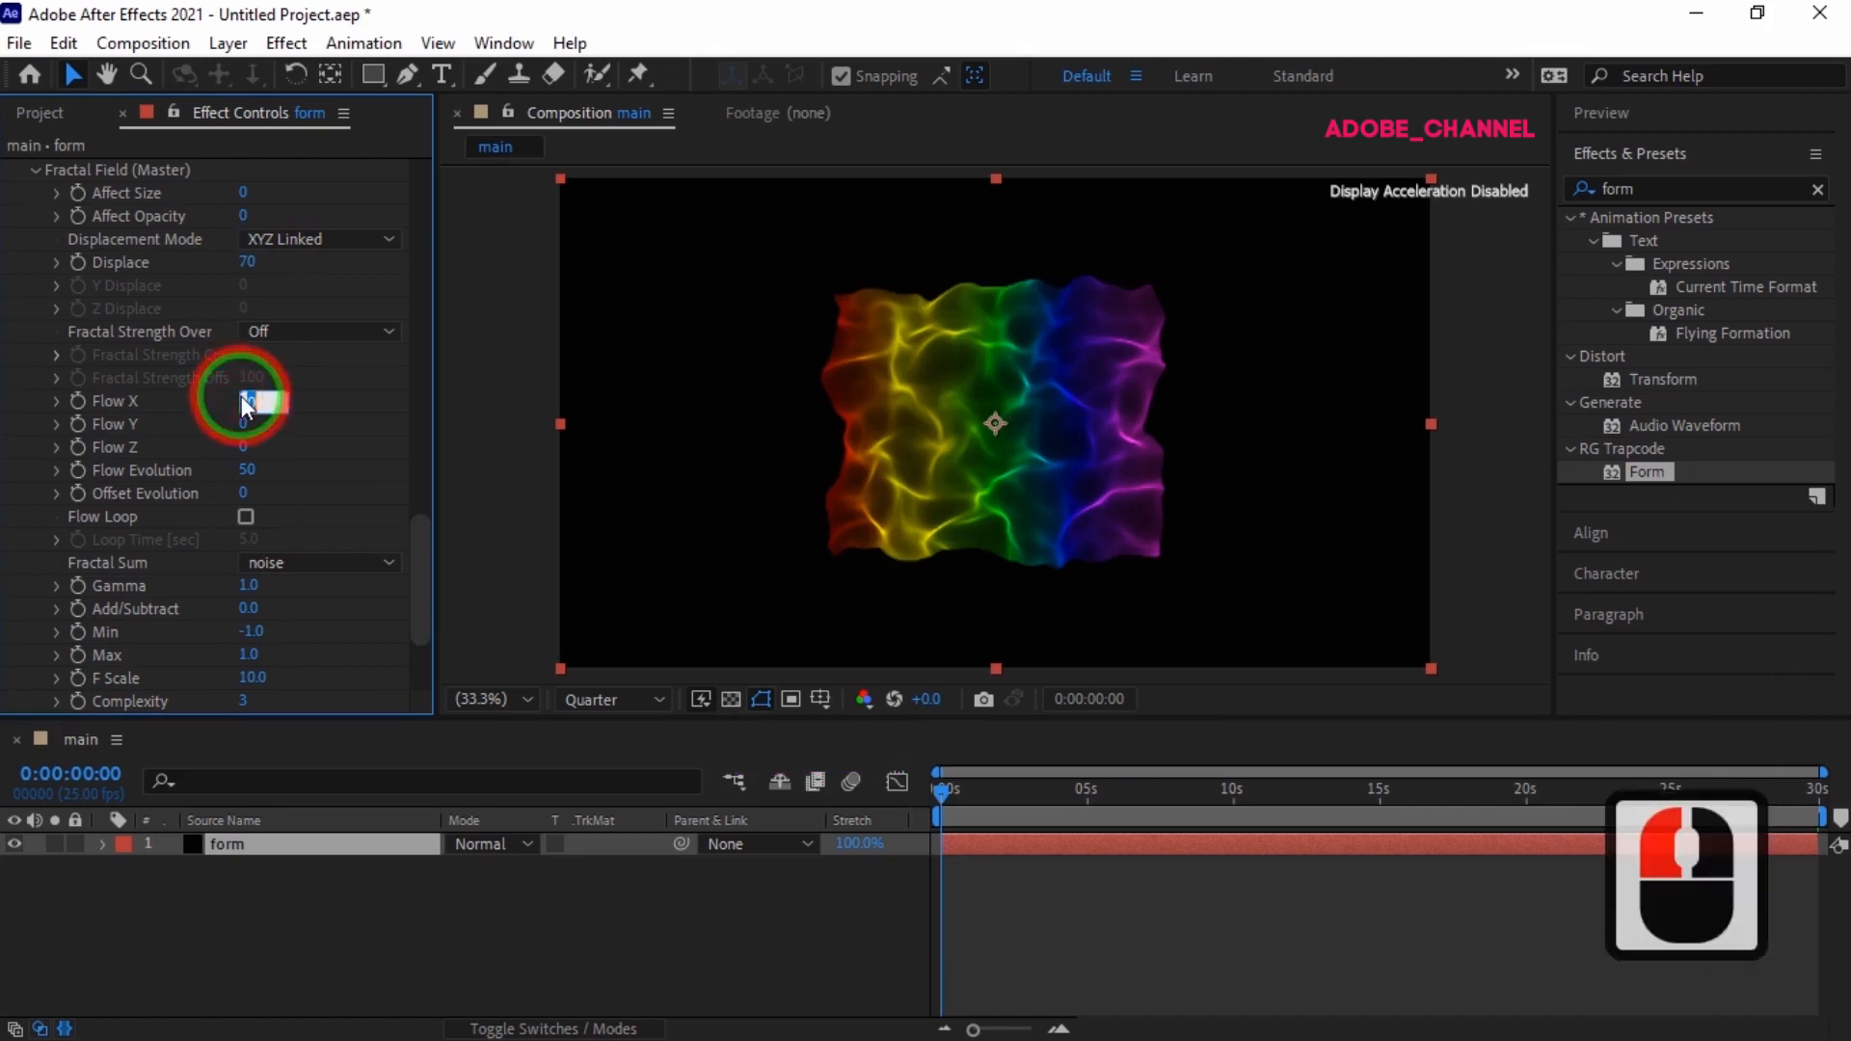
{"action": "type", "text": "-20"}
{"action": "key", "text": "Return"}
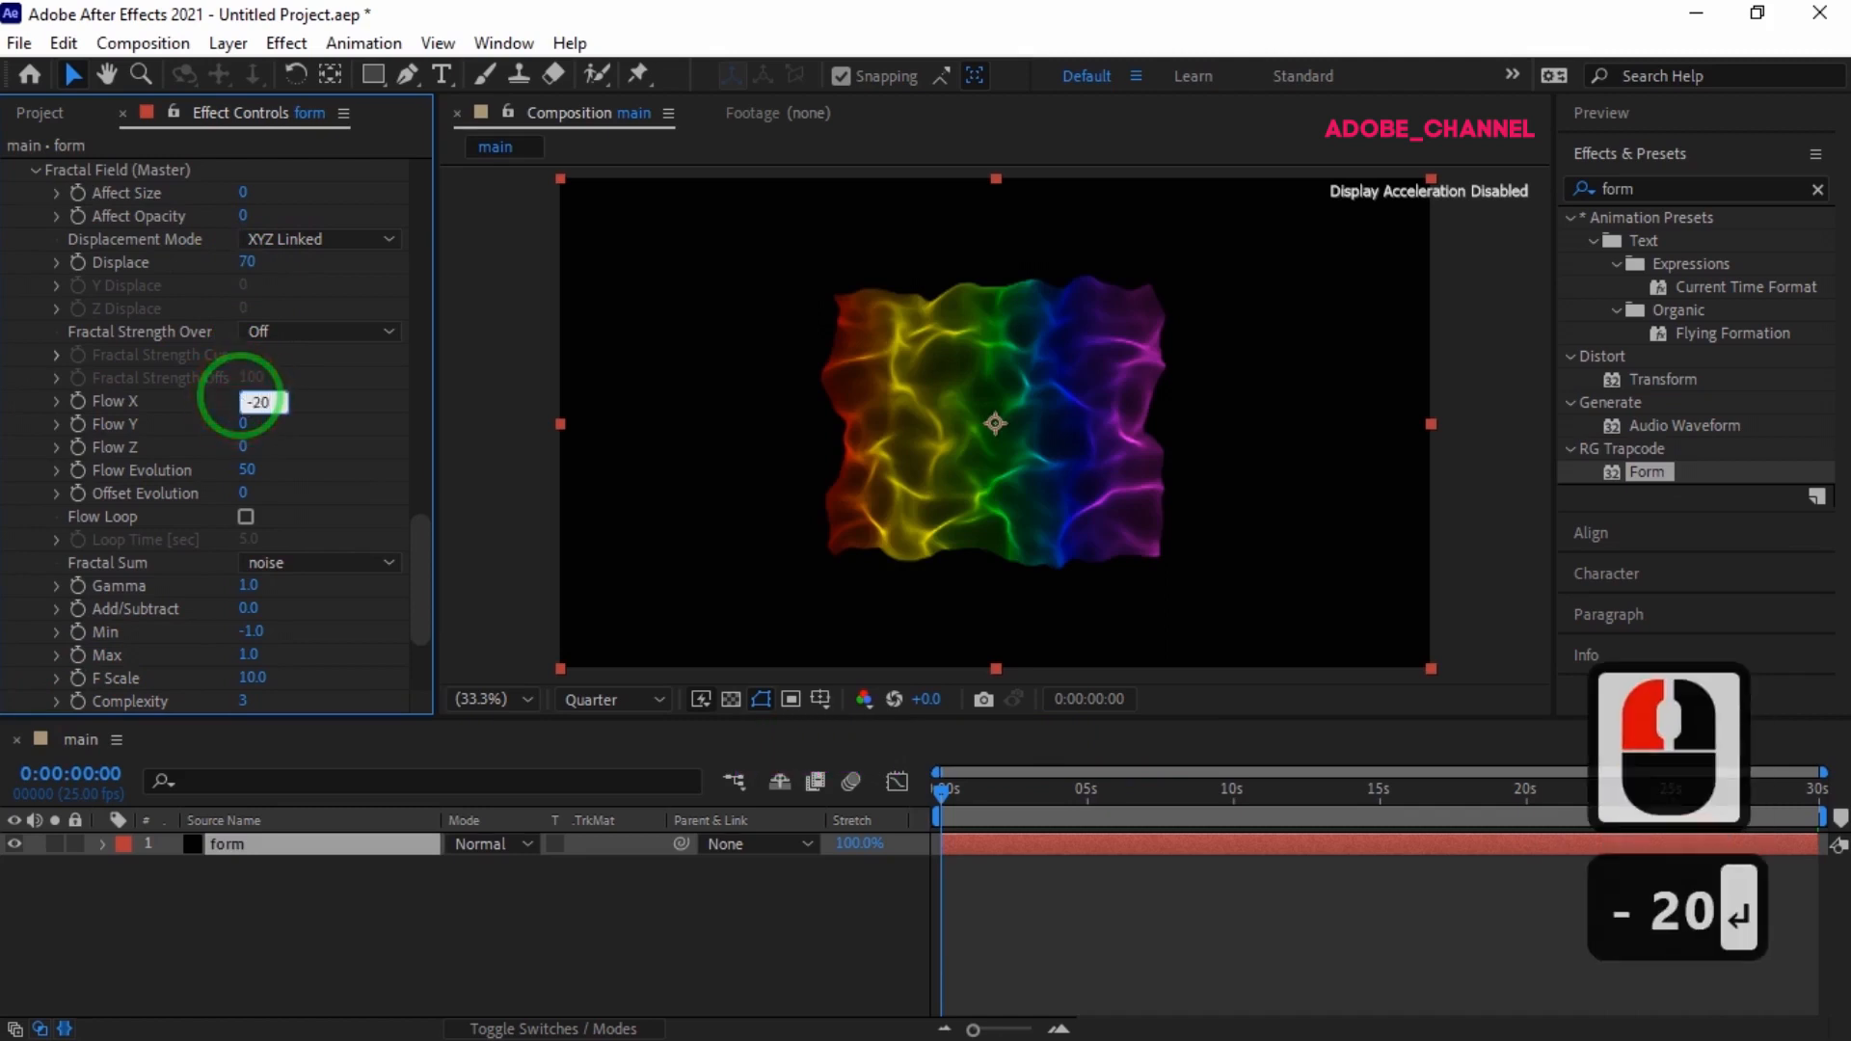
{"action": "left_click", "coordinate": [242, 424]}
{"action": "type", "text": "-50"}
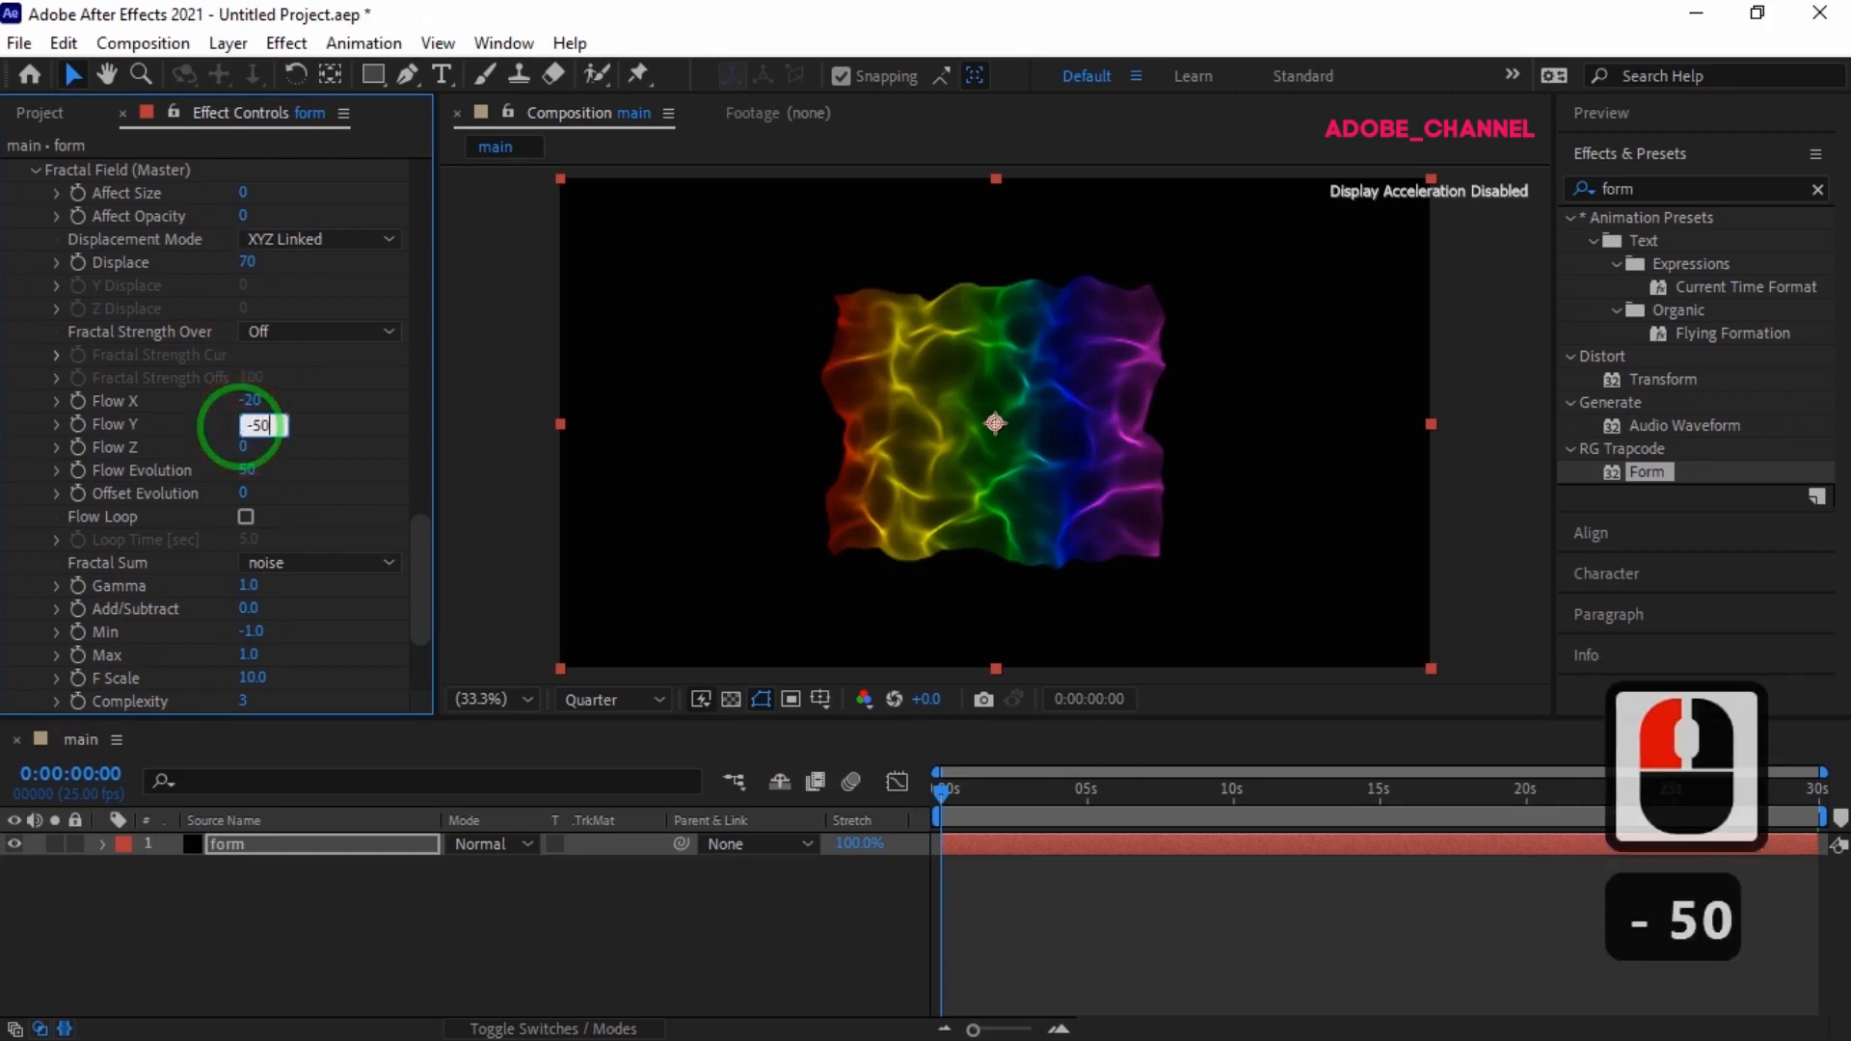
{"action": "left_click", "coordinate": [243, 469]}
{"action": "type", "text": "30"}
{"action": "key", "text": "Return"}
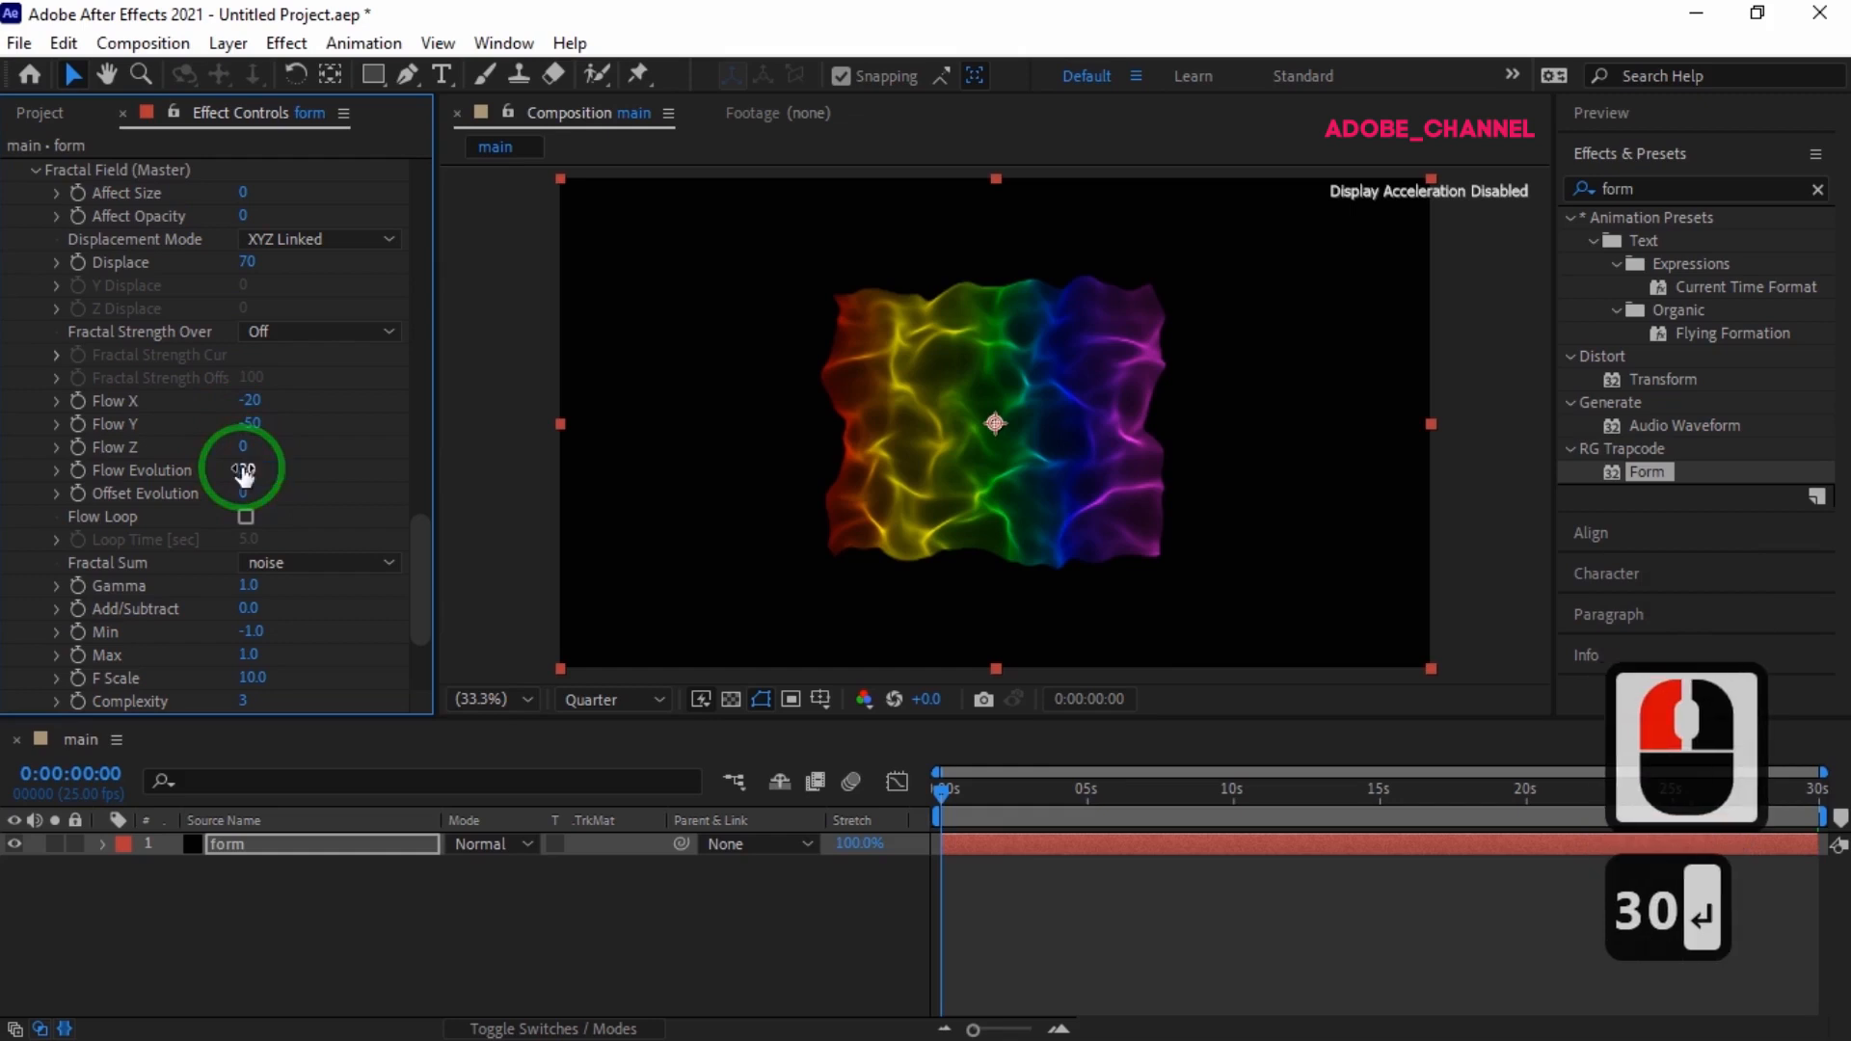
- Set the Fractal Field's F Scale to 13
{"action": "left_click", "coordinate": [252, 678]}
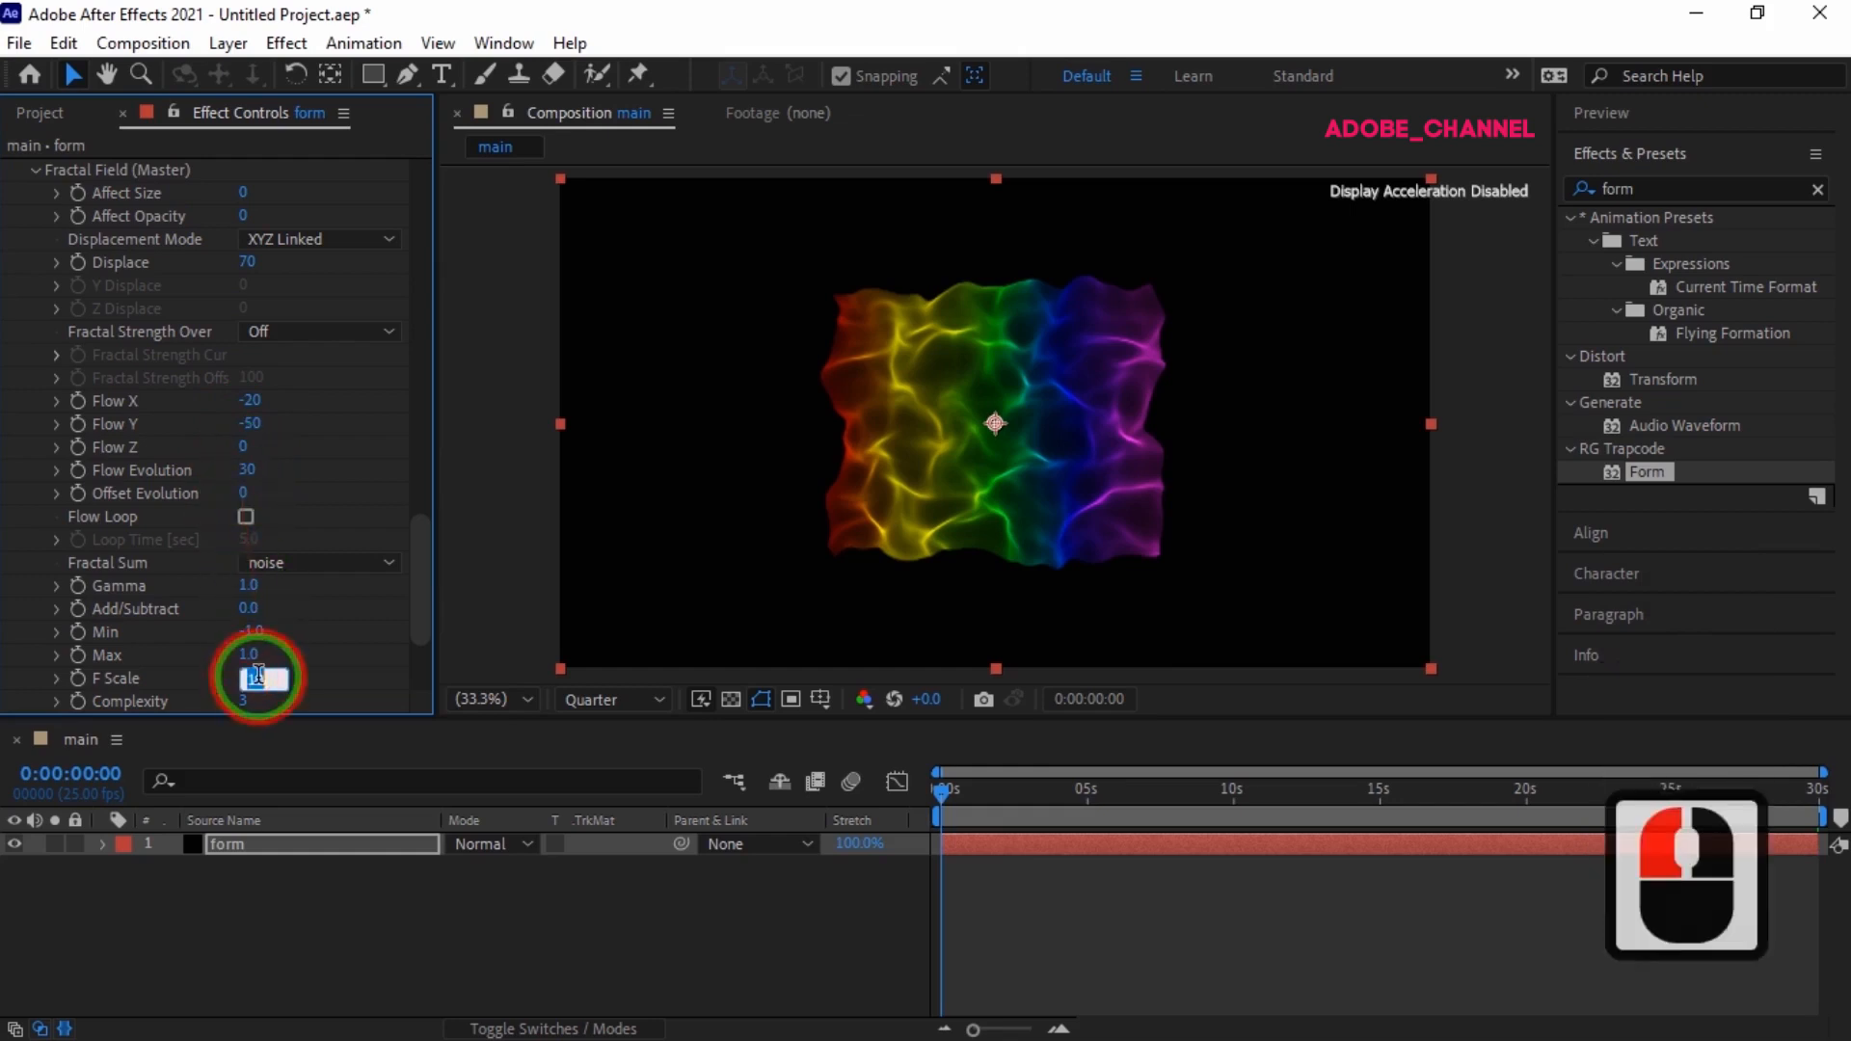
{"action": "type", "text": "13"}
{"action": "key", "text": "Return"}
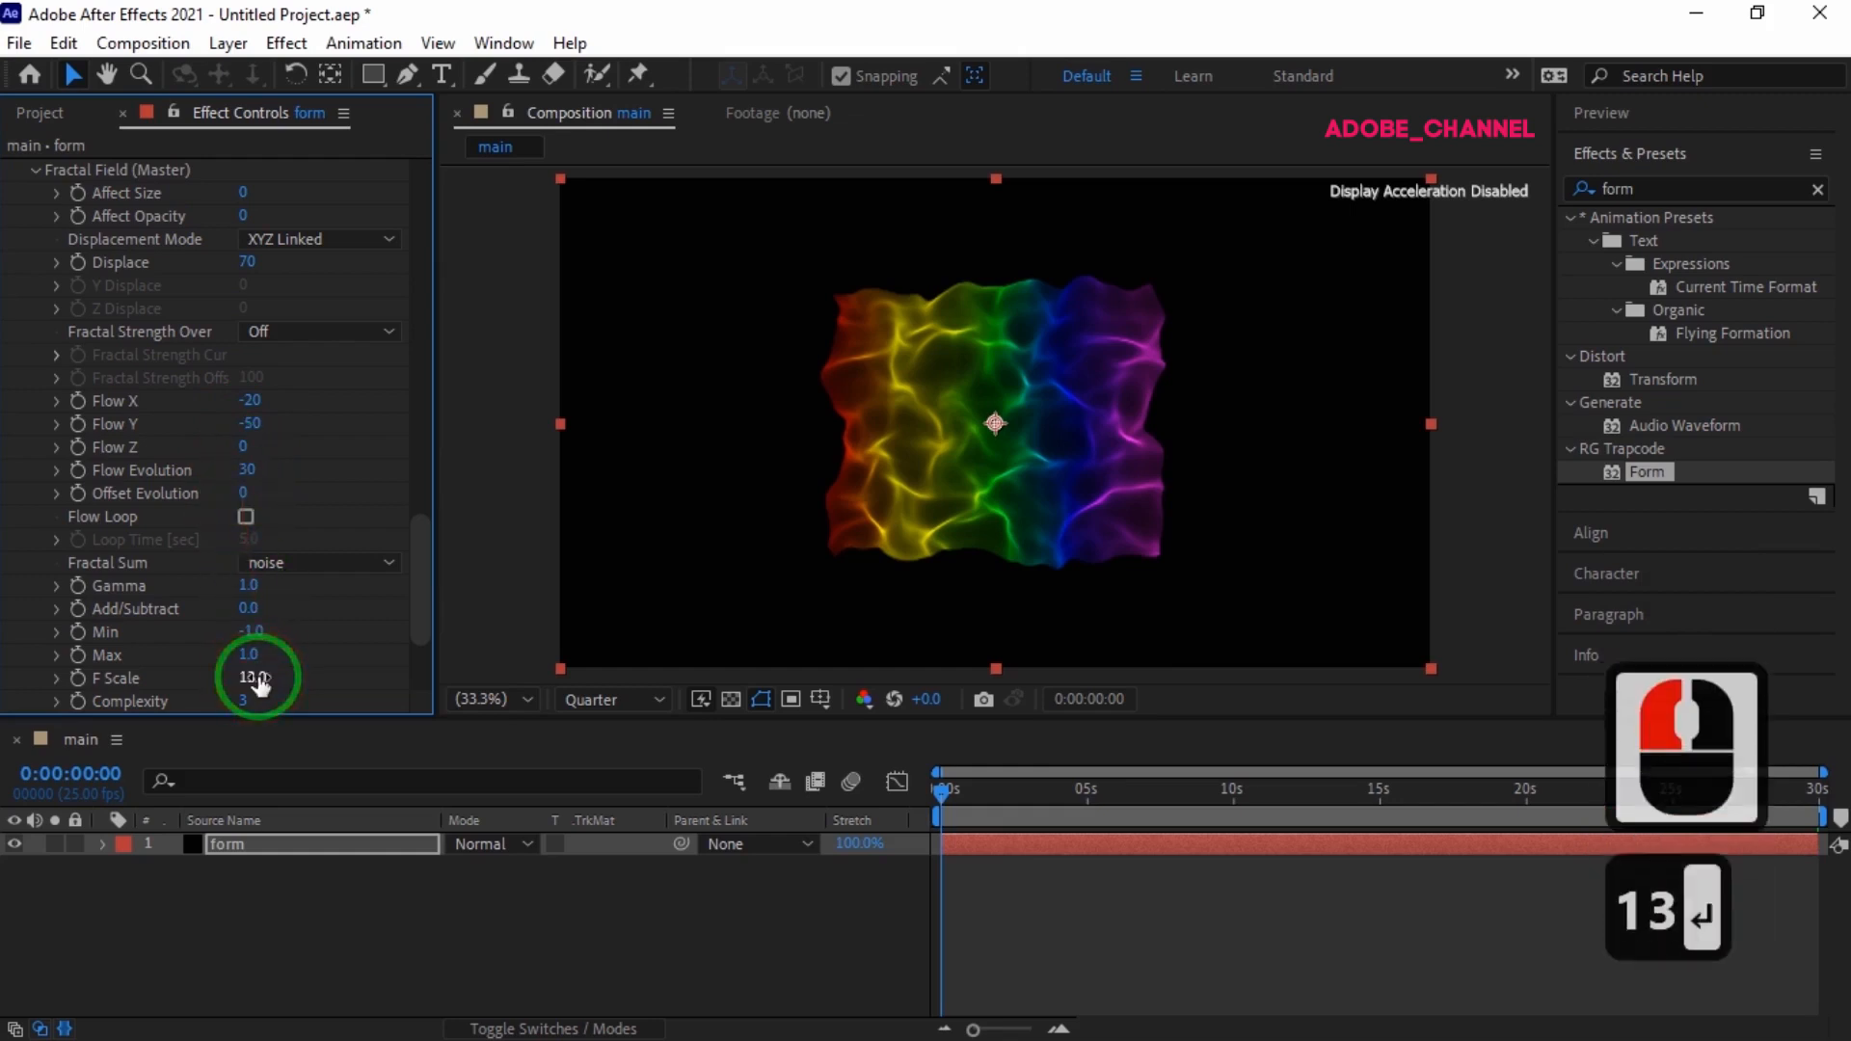
- Enable Flow Loop in the Fractal Field and set its Loop Time to 10 seconds
{"action": "scroll", "coordinate": [256, 683], "scroll_direction": "down", "scroll_amount": 2}
{"action": "scroll", "coordinate": [256, 682], "scroll_direction": "down", "scroll_amount": 4}
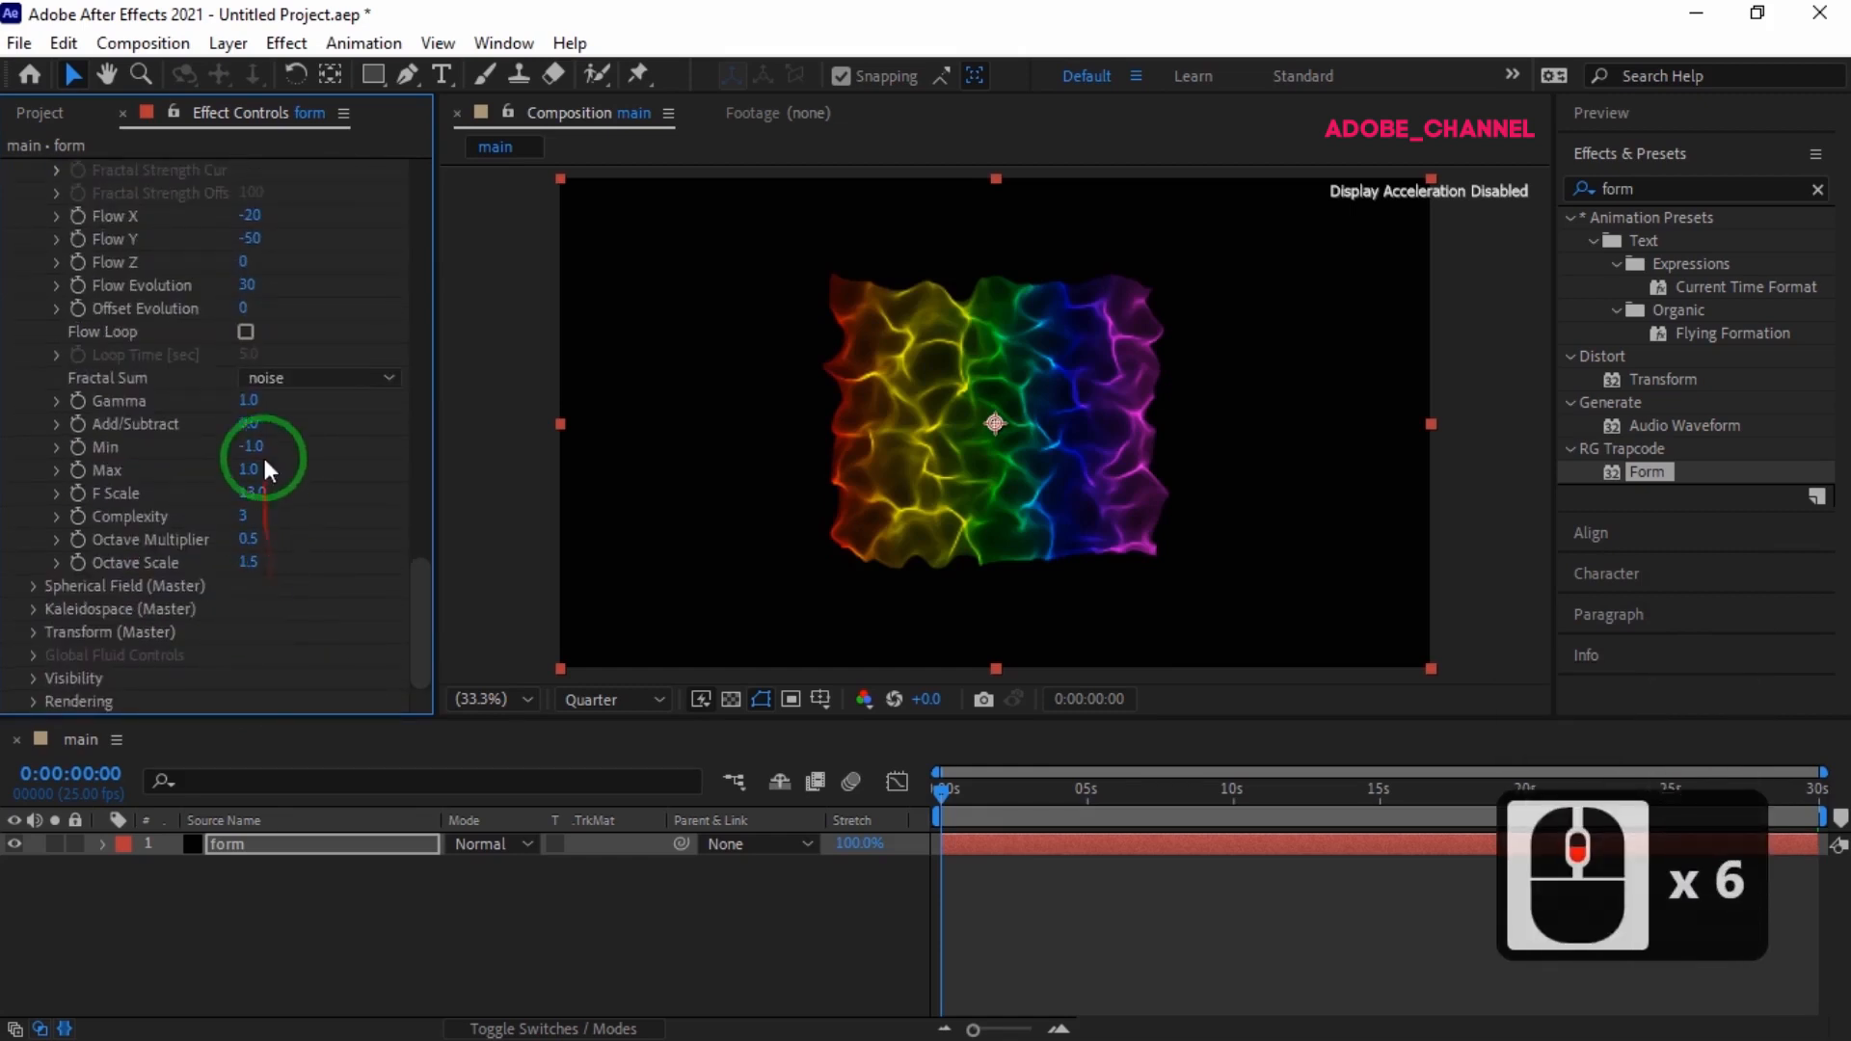
{"action": "left_click", "coordinate": [247, 330]}
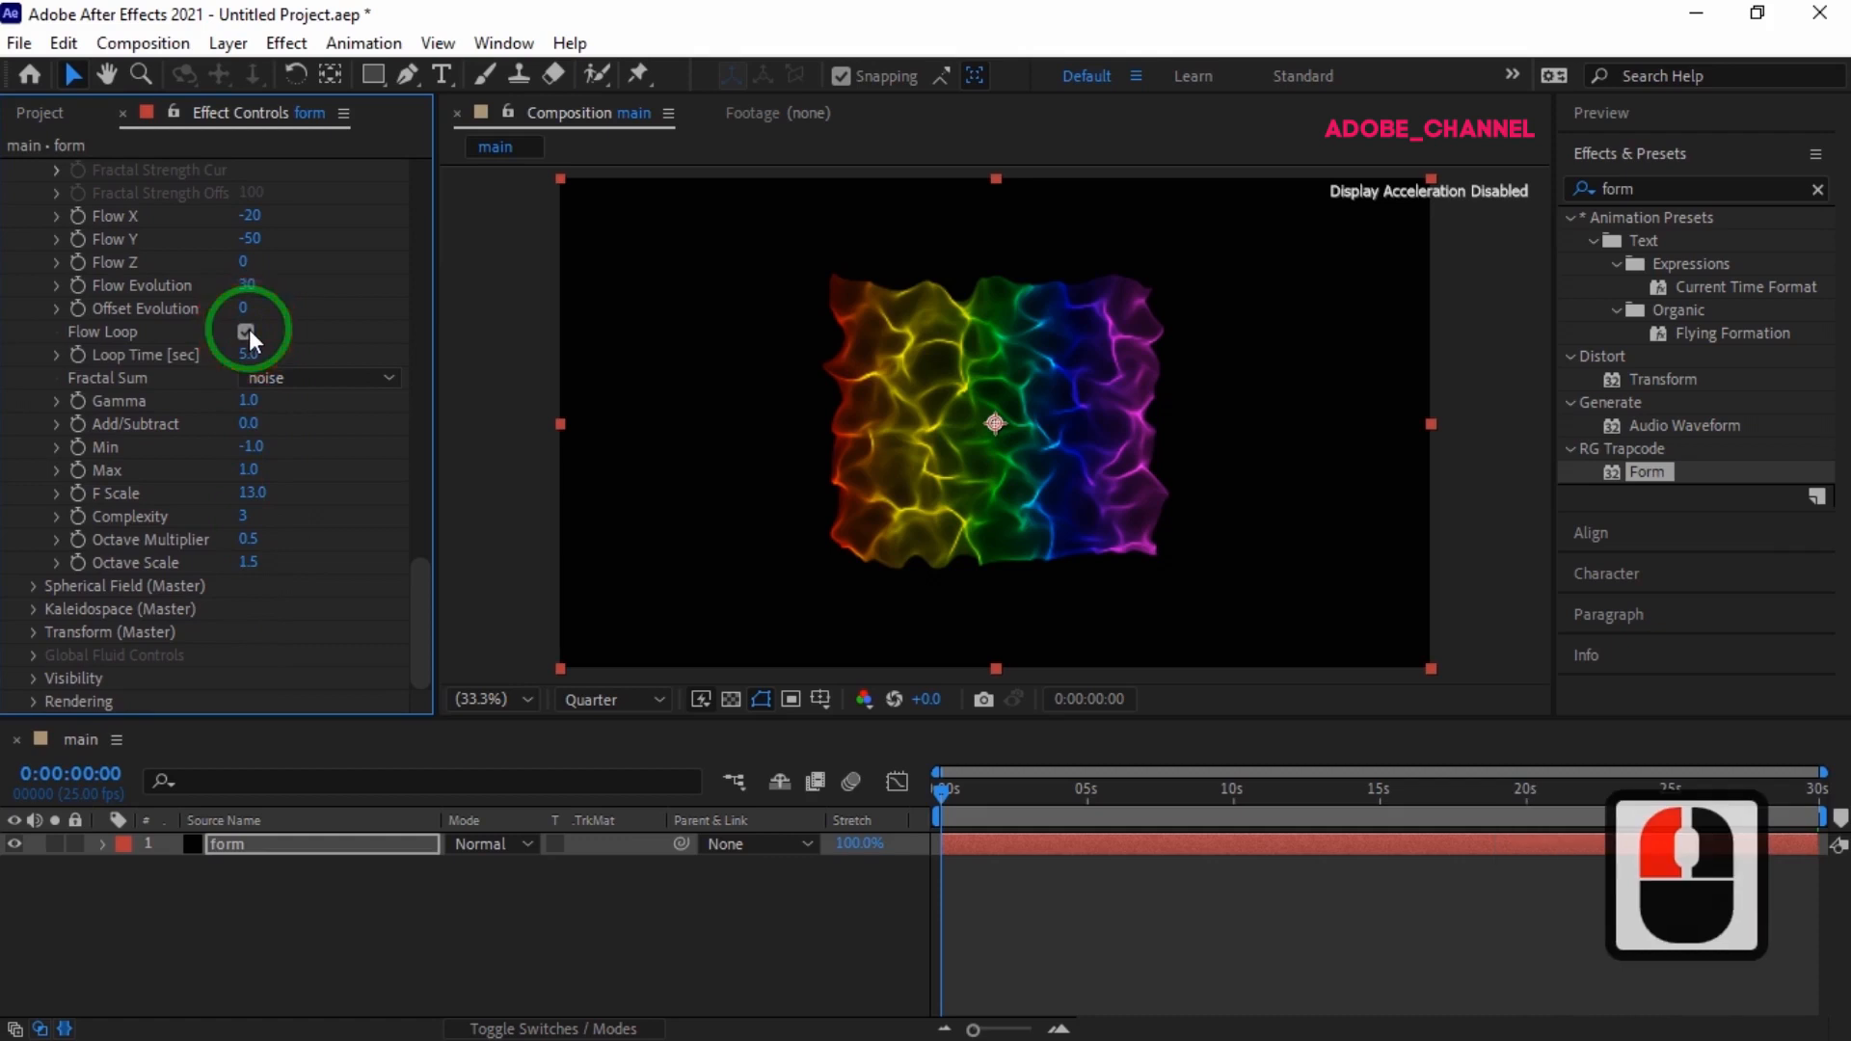
{"action": "left_click", "coordinate": [248, 353]}
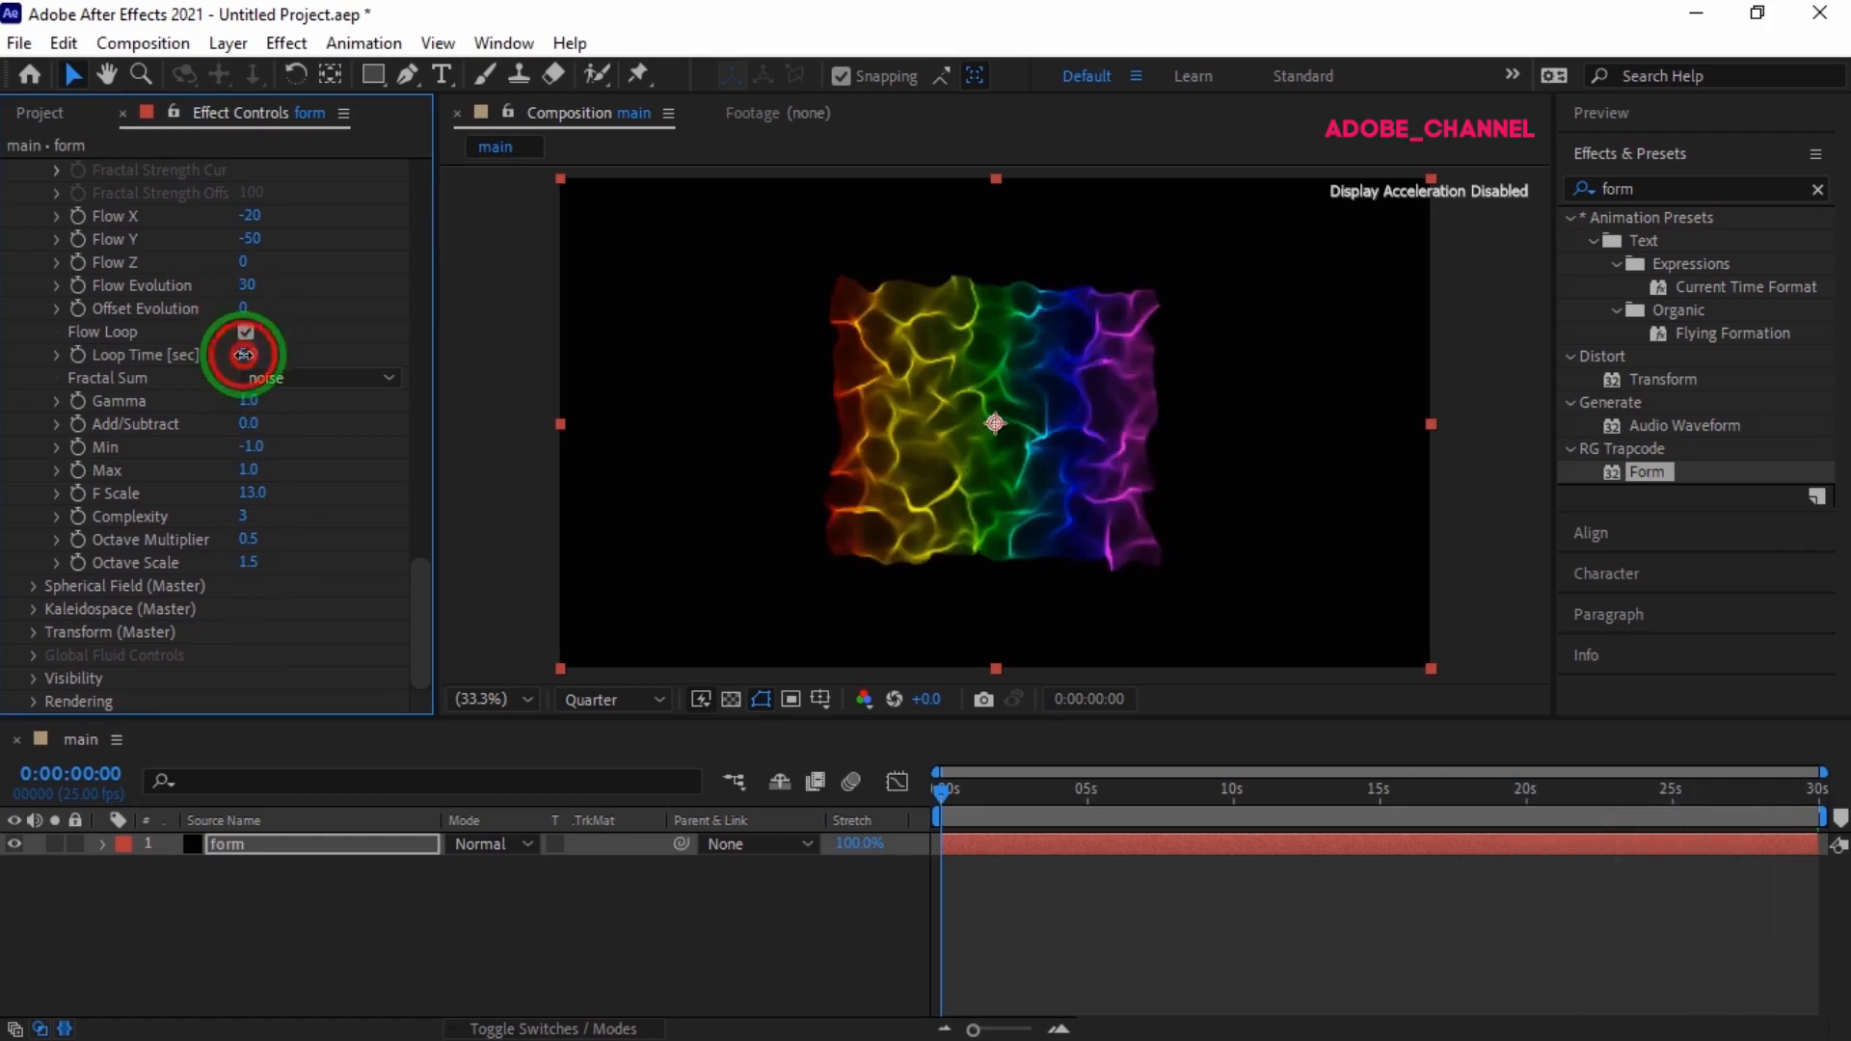
{"action": "type", "text": "10"}
{"action": "key", "text": "Return"}
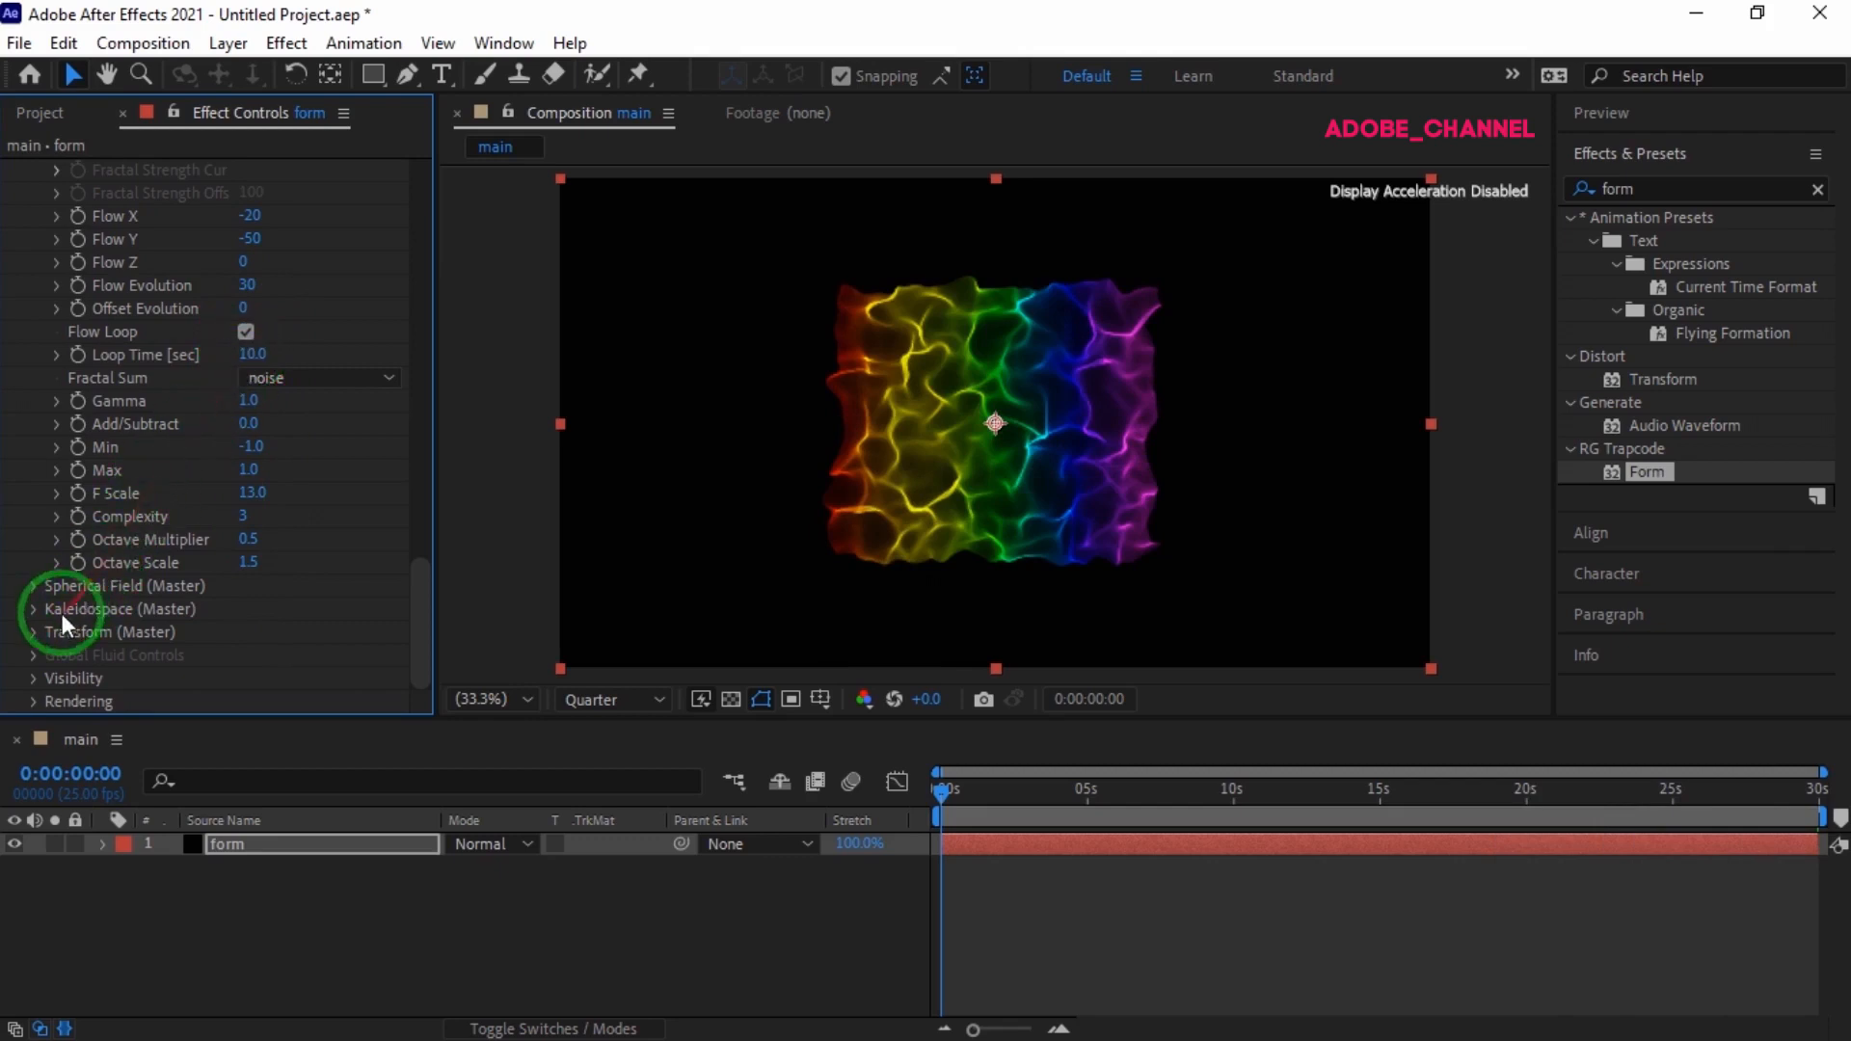
- Set the scale in Form's master Transform settings to 300
{"action": "left_click", "coordinate": [34, 631]}
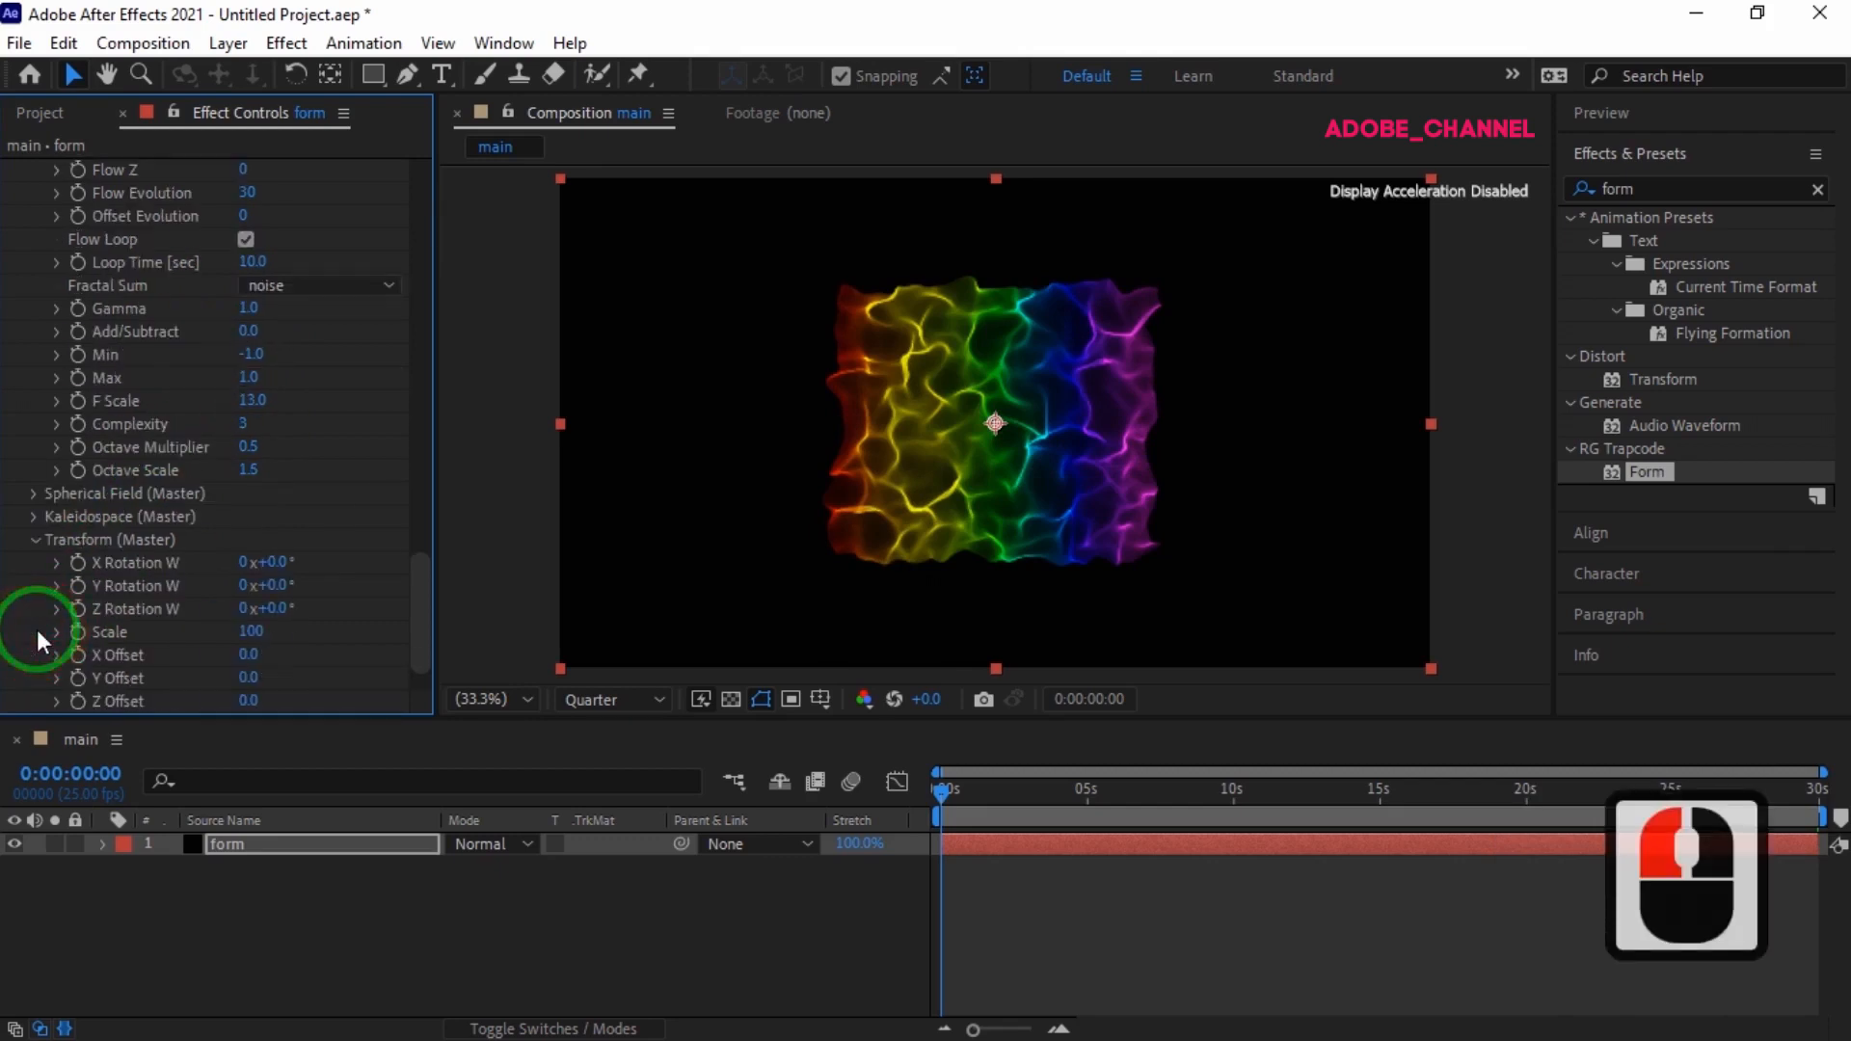
{"action": "left_click", "coordinate": [249, 632]}
{"action": "type", "text": "3"}
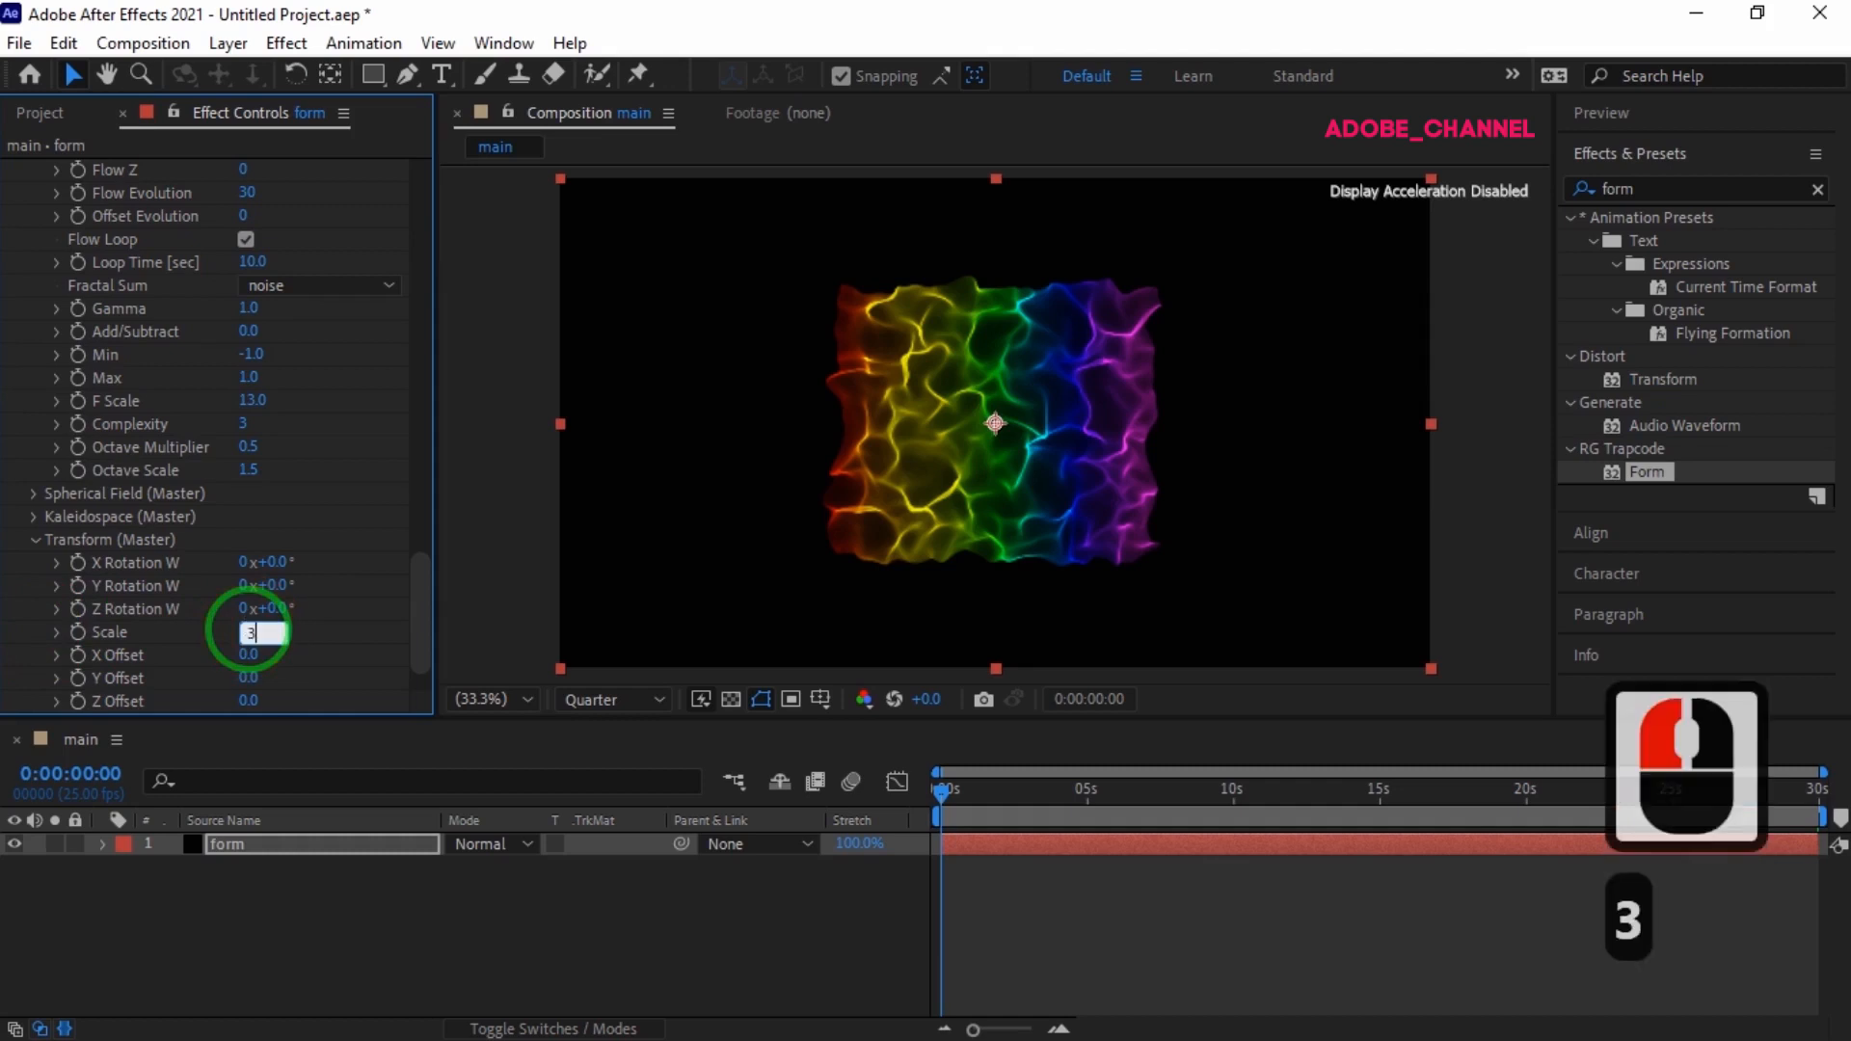
{"action": "type", "text": "00"}
{"action": "key", "text": "Return"}
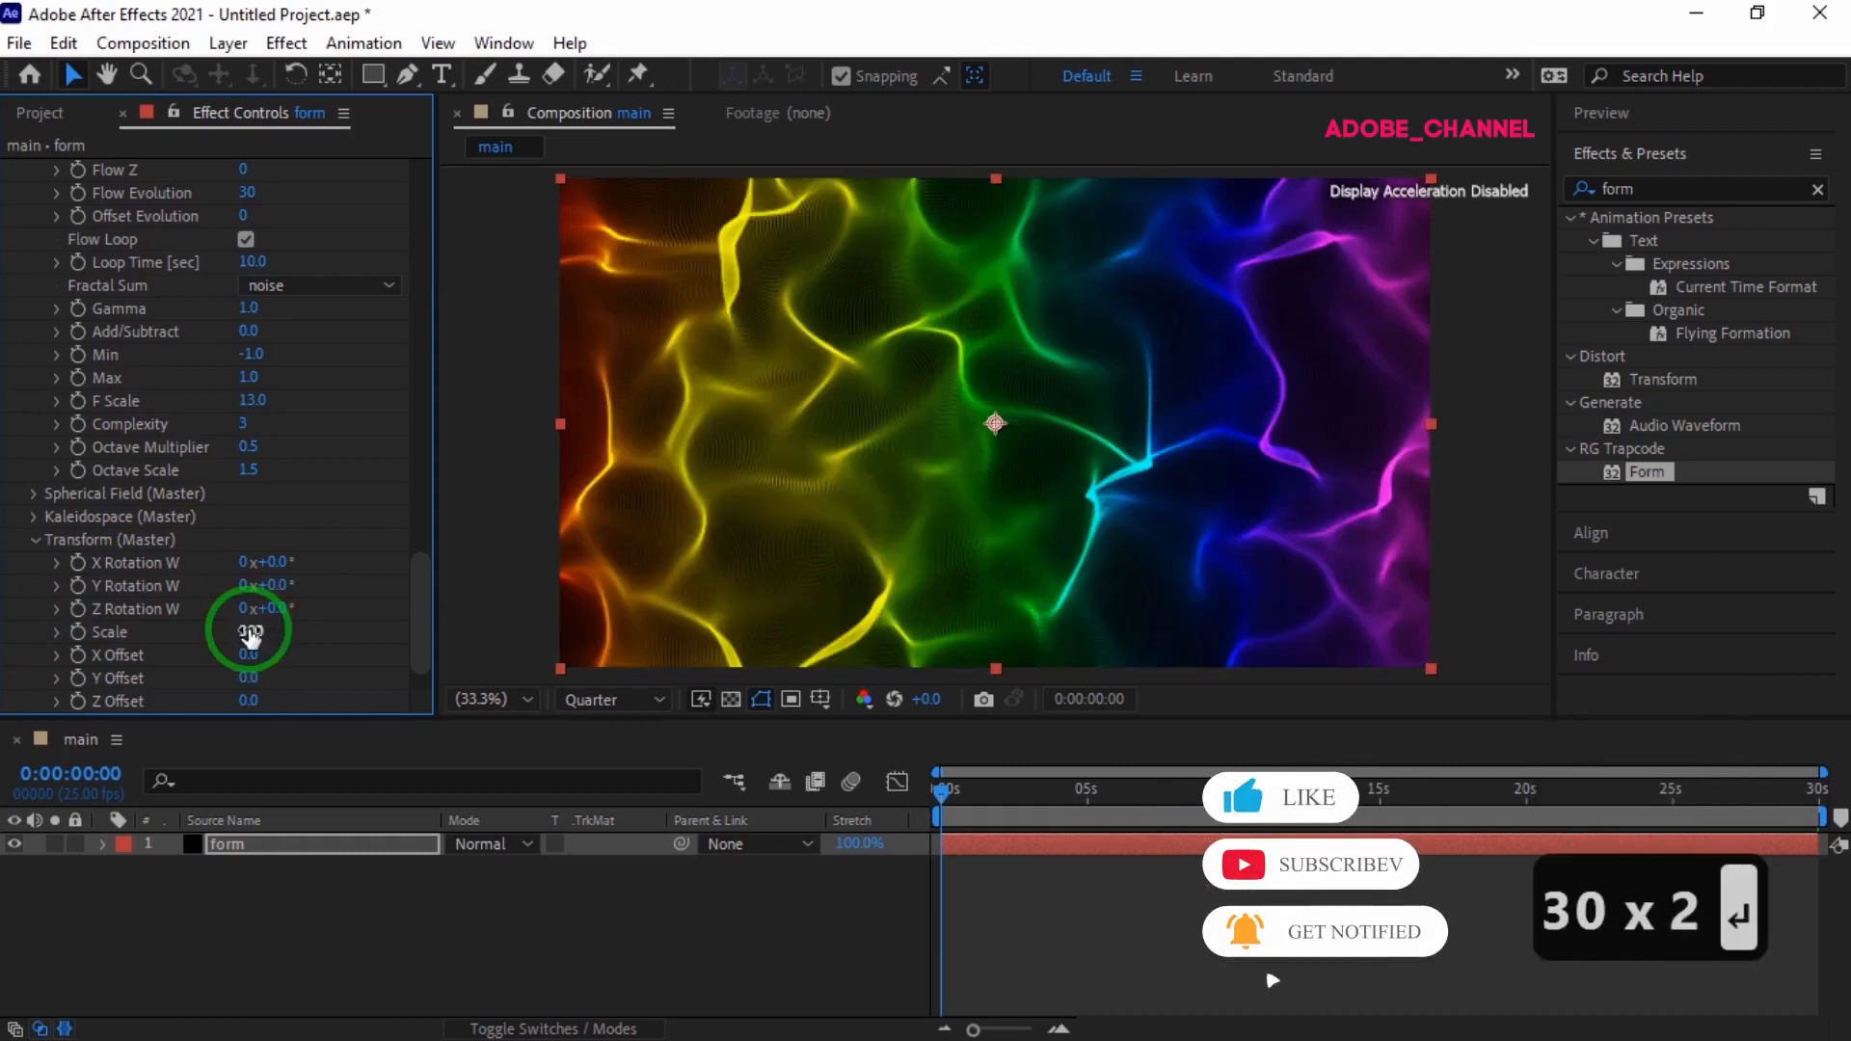
- Try abs(noise) as the Fractal Sum type and play back the animation to judge the look
{"action": "left_click", "coordinate": [384, 288]}
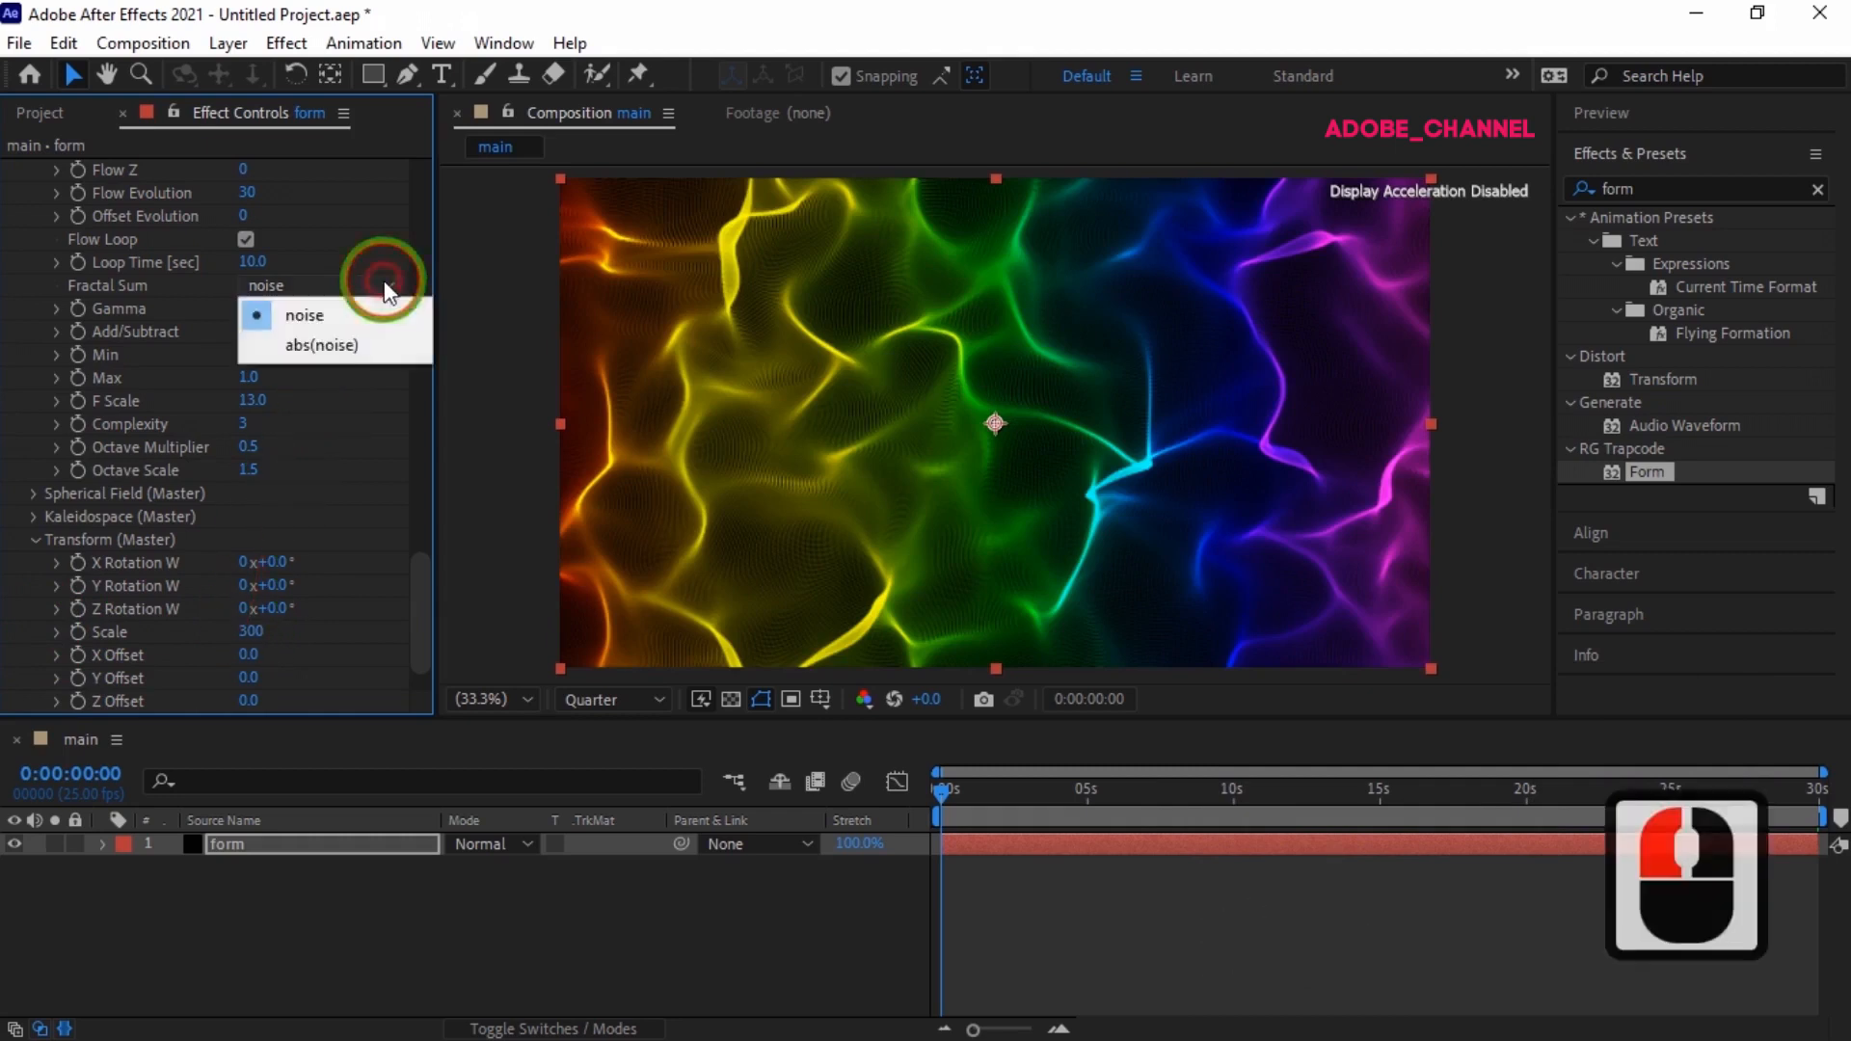
{"action": "left_click", "coordinate": [368, 349]}
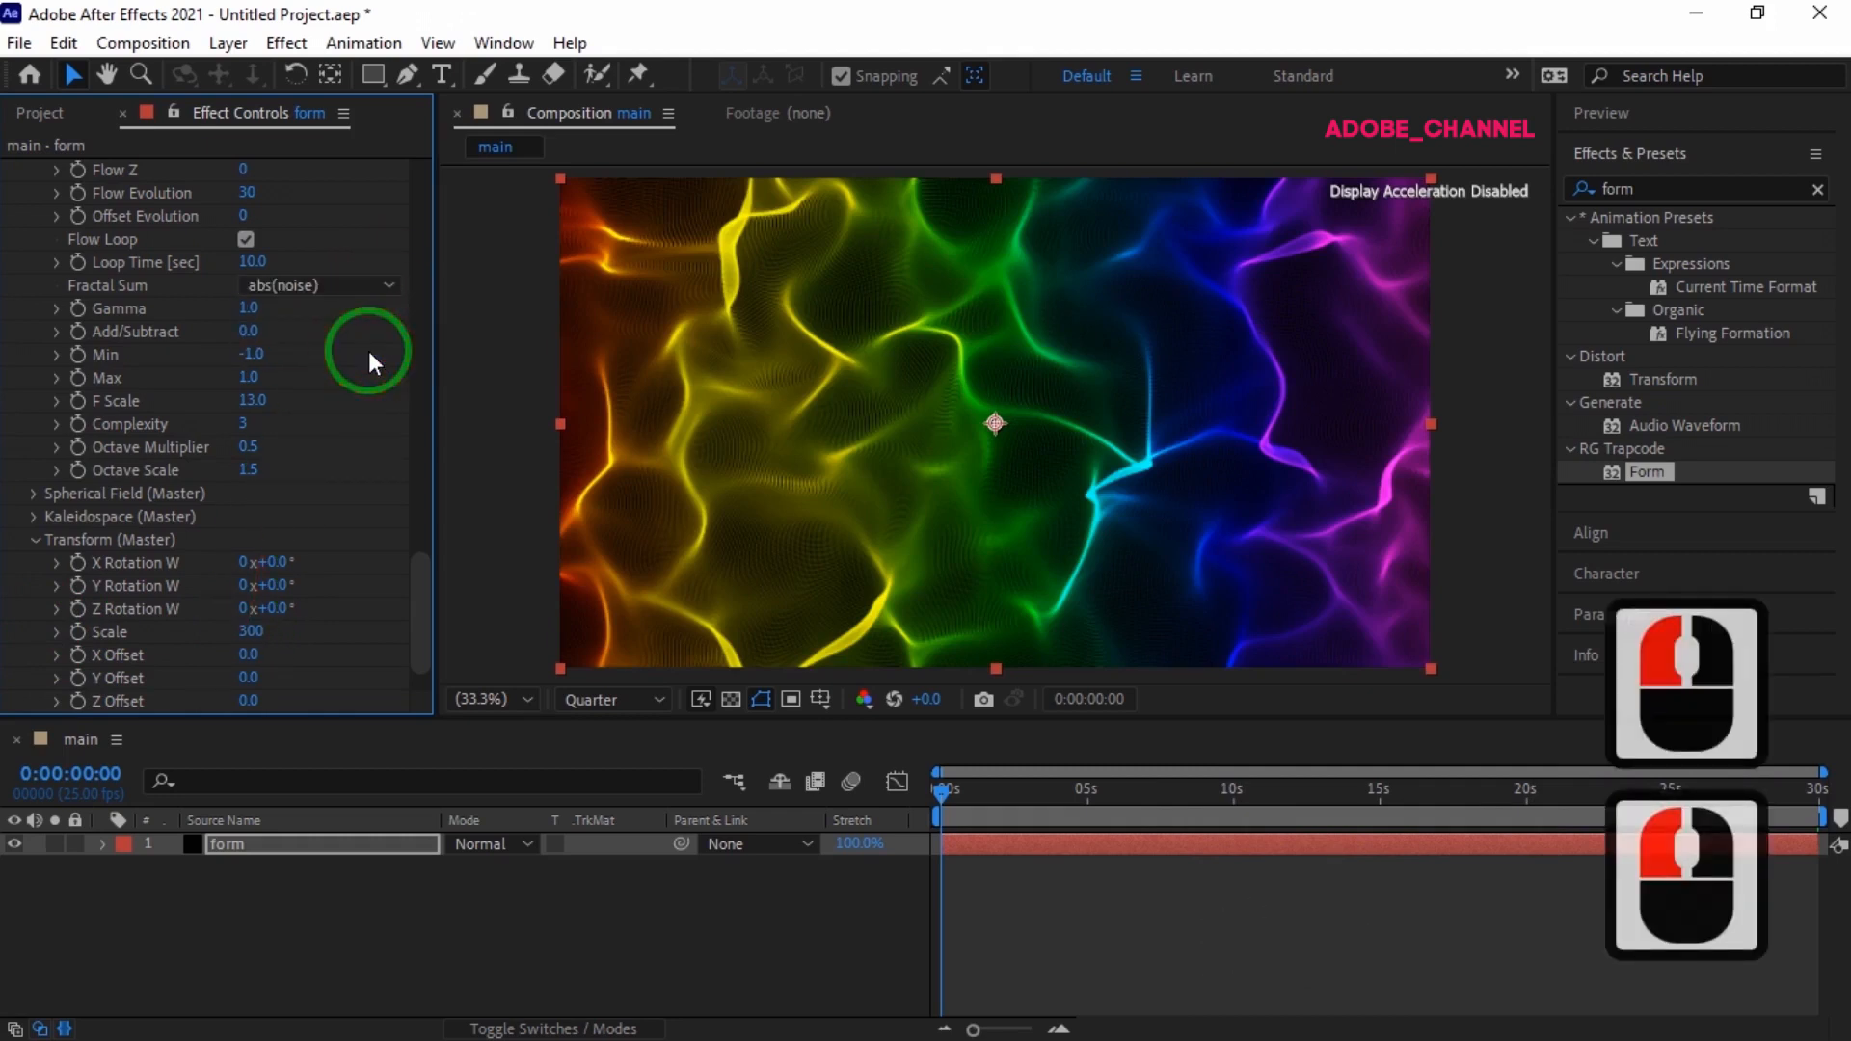
{"action": "left_click", "coordinate": [1691, 114]}
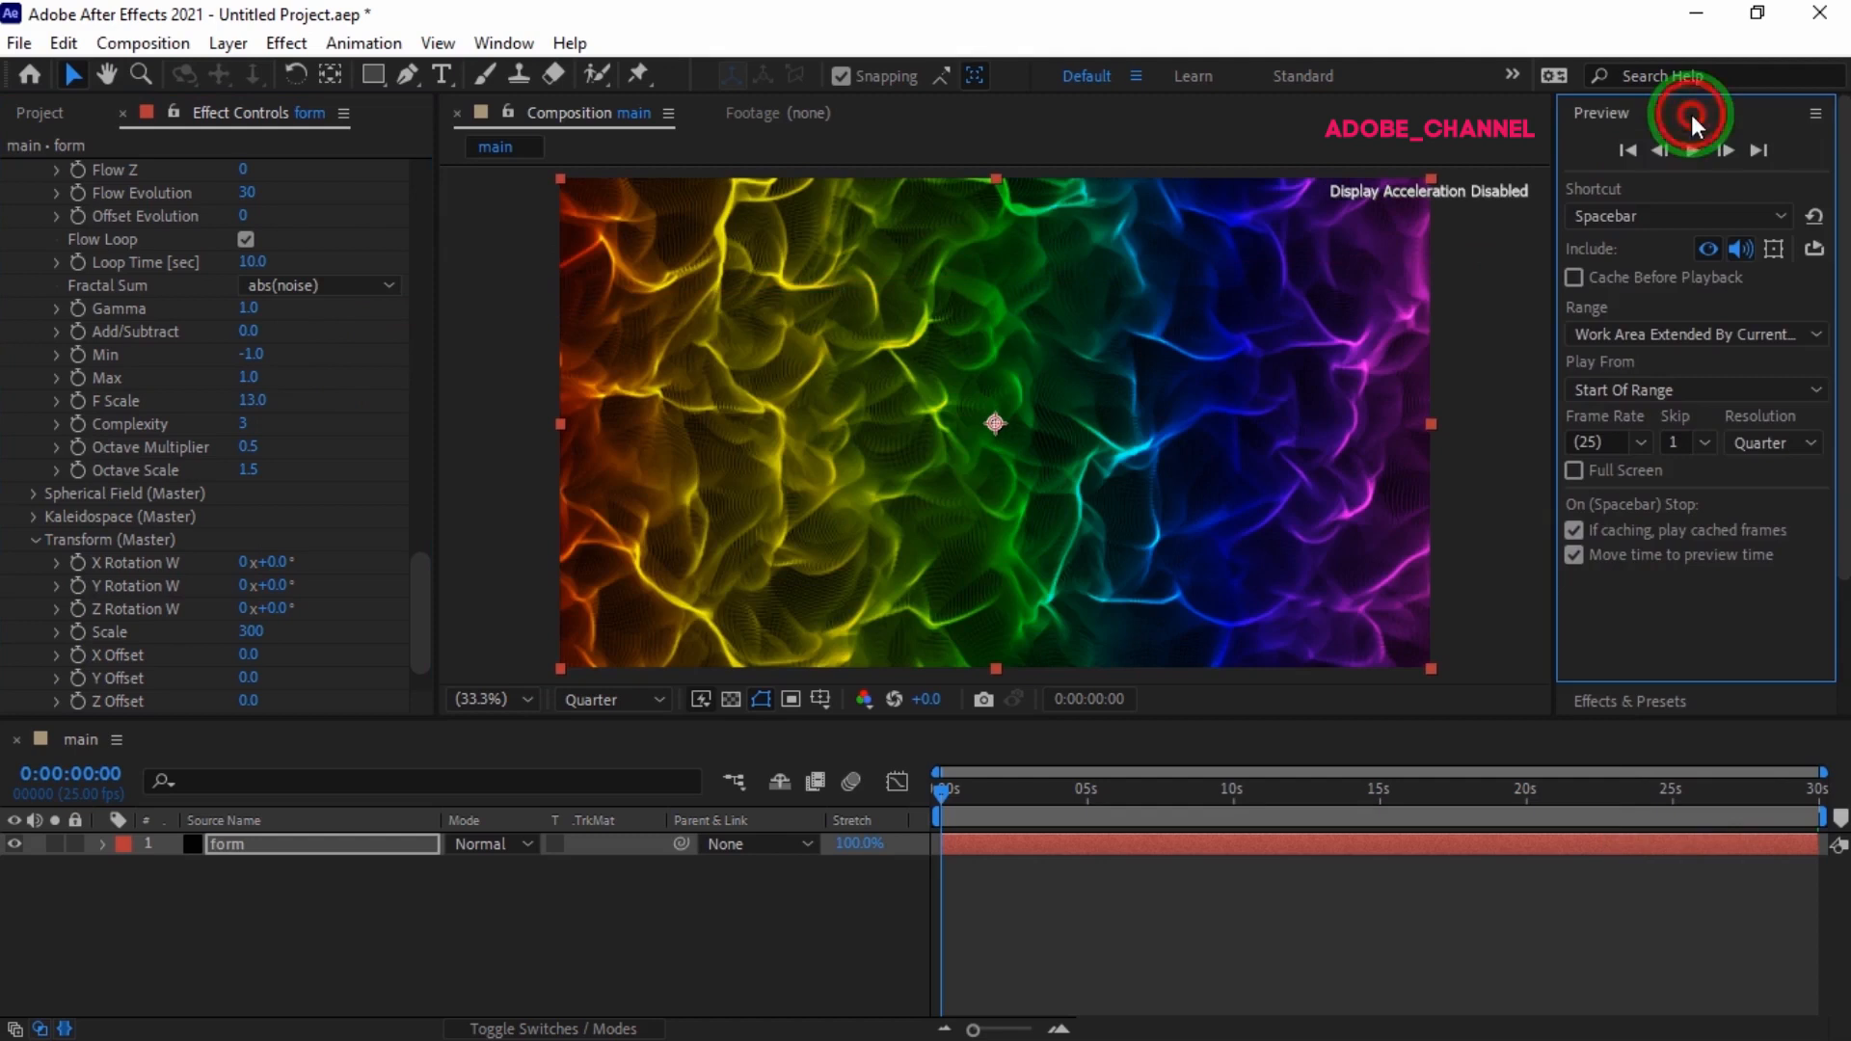
{"action": "left_click", "coordinate": [1693, 152]}
{"action": "left_click", "coordinate": [1692, 151]}
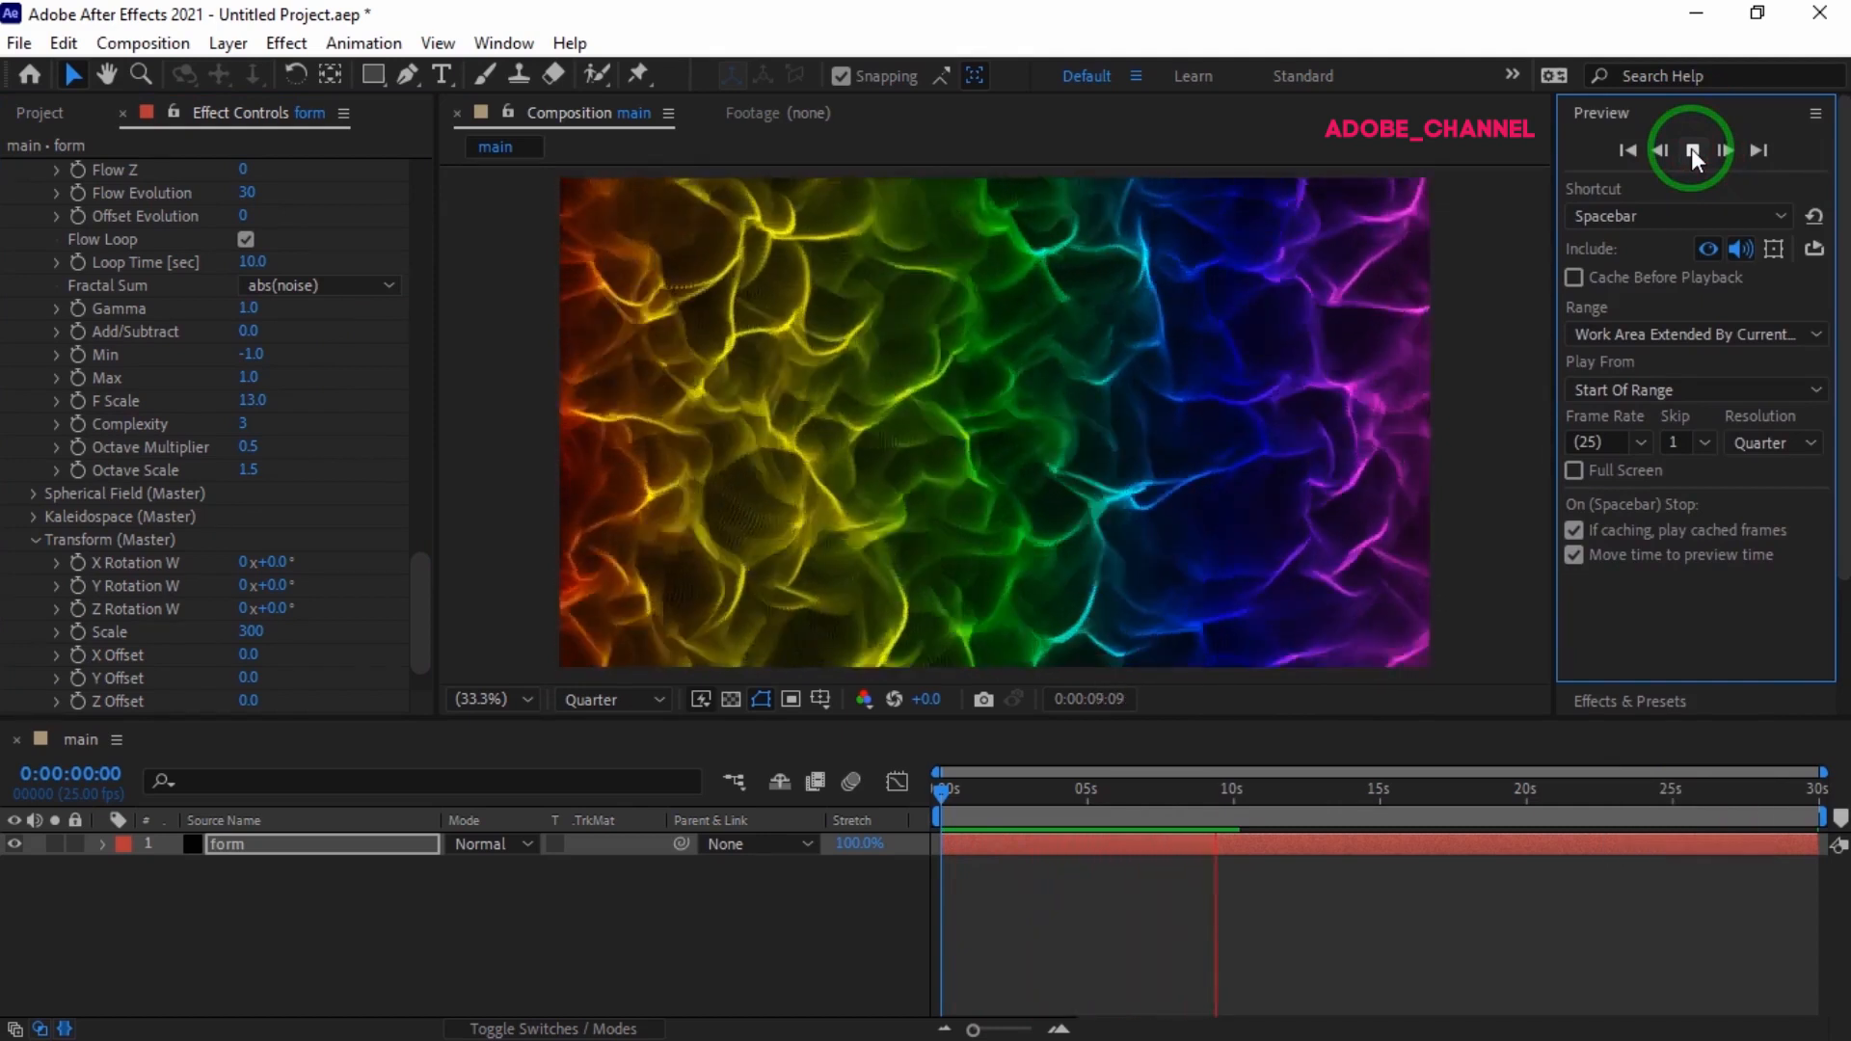
{"action": "left_click", "coordinate": [1693, 152]}
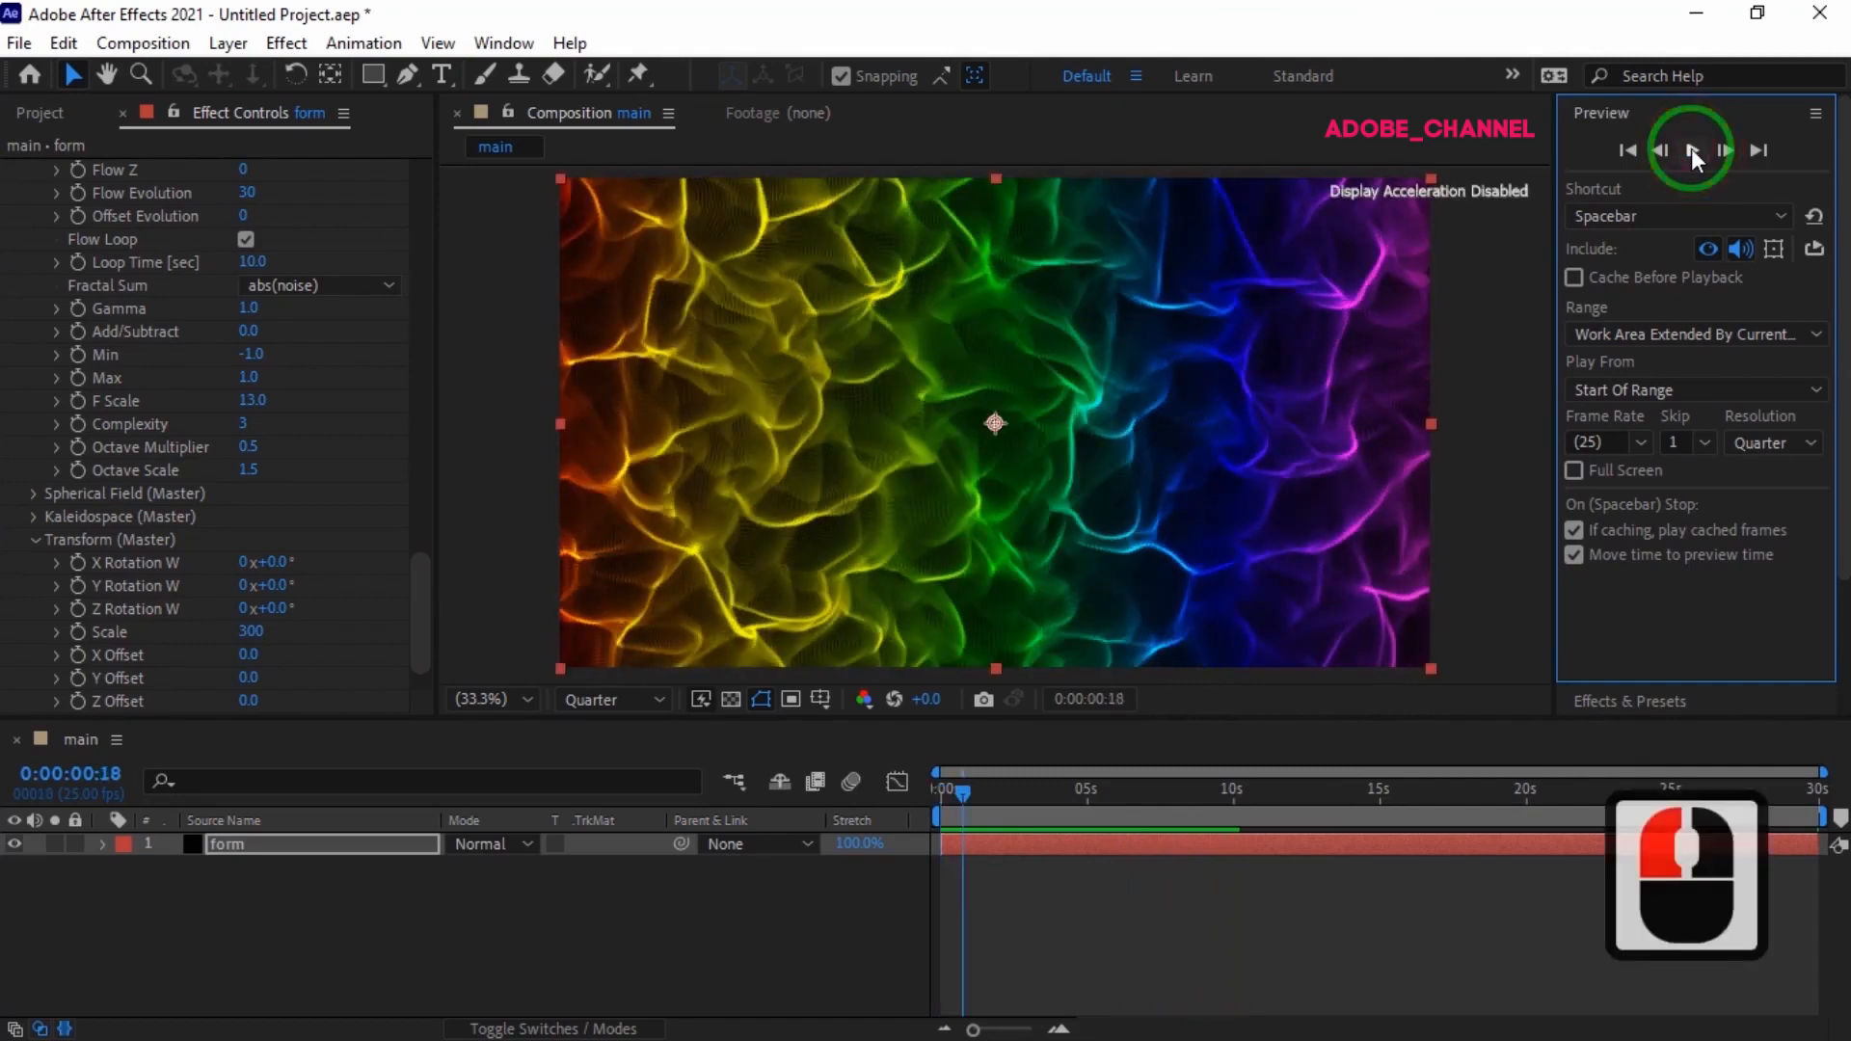
- Set the Fractal Sum type back to noise and preview the looping animation
{"action": "left_click", "coordinate": [387, 286]}
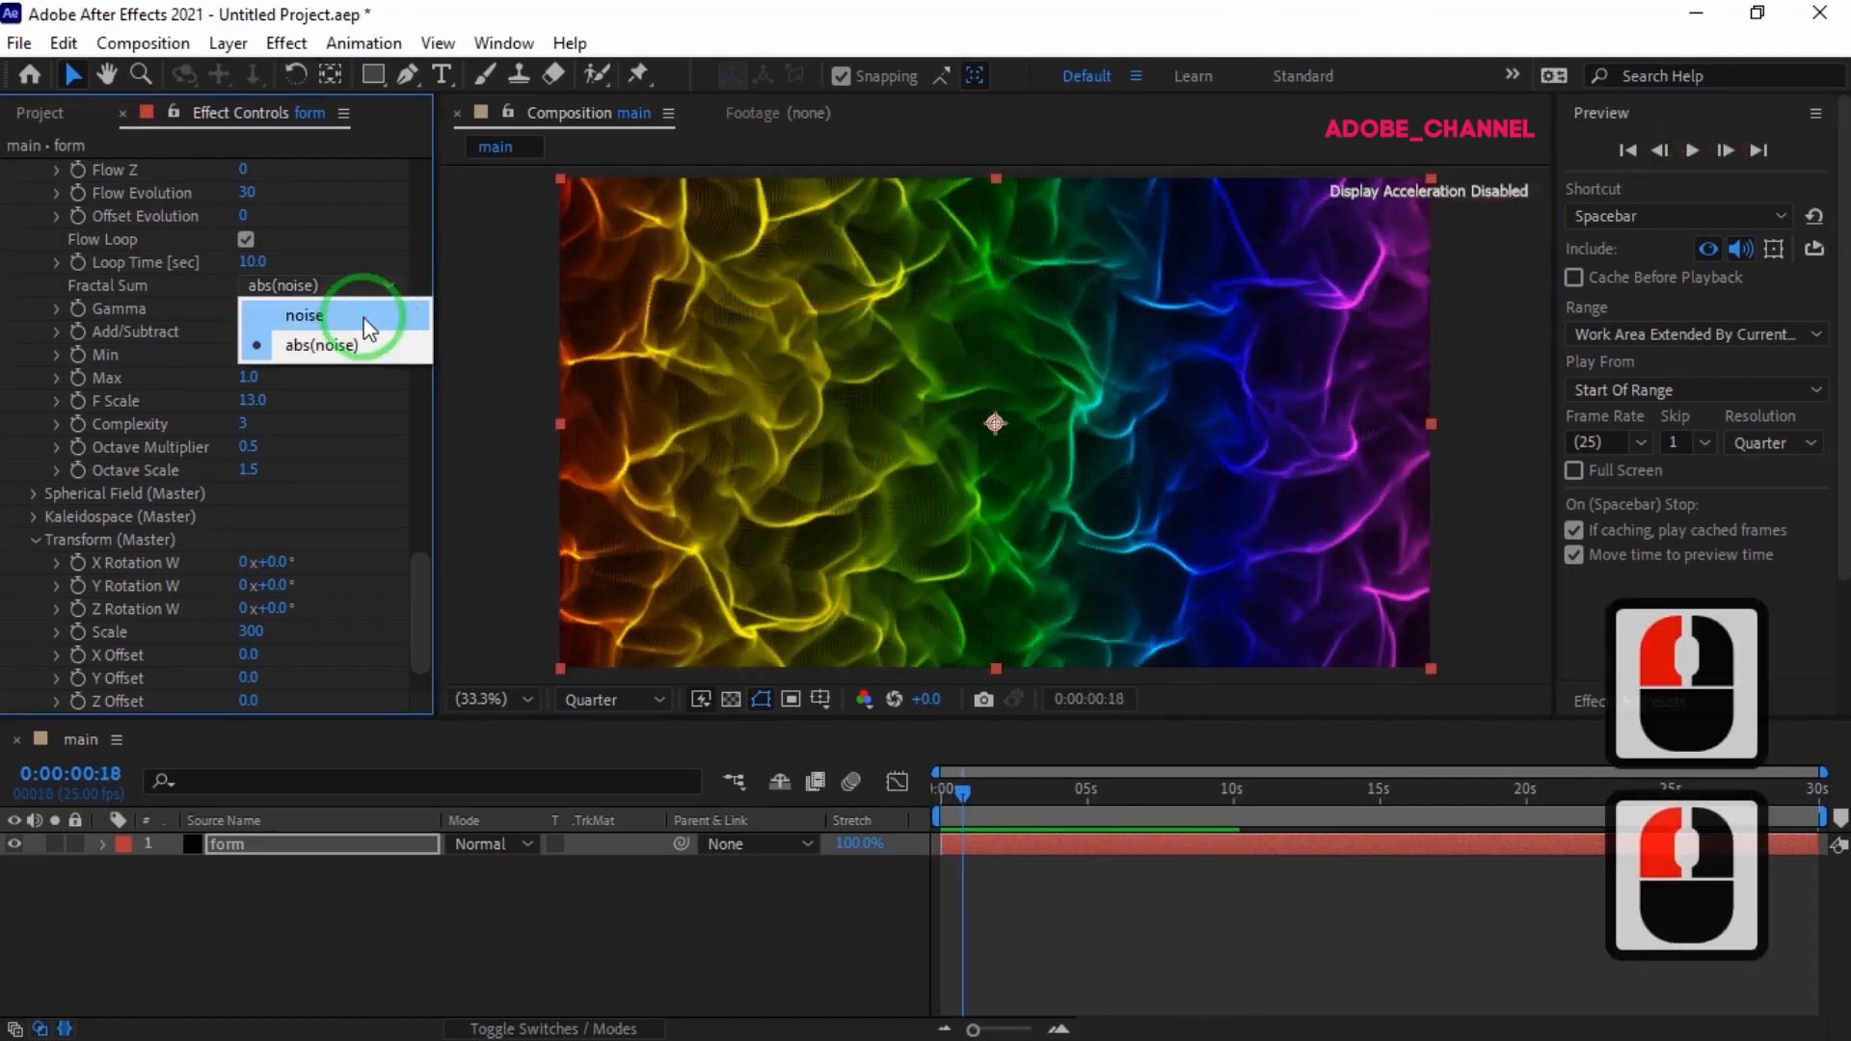
{"action": "left_click", "coordinate": [364, 318]}
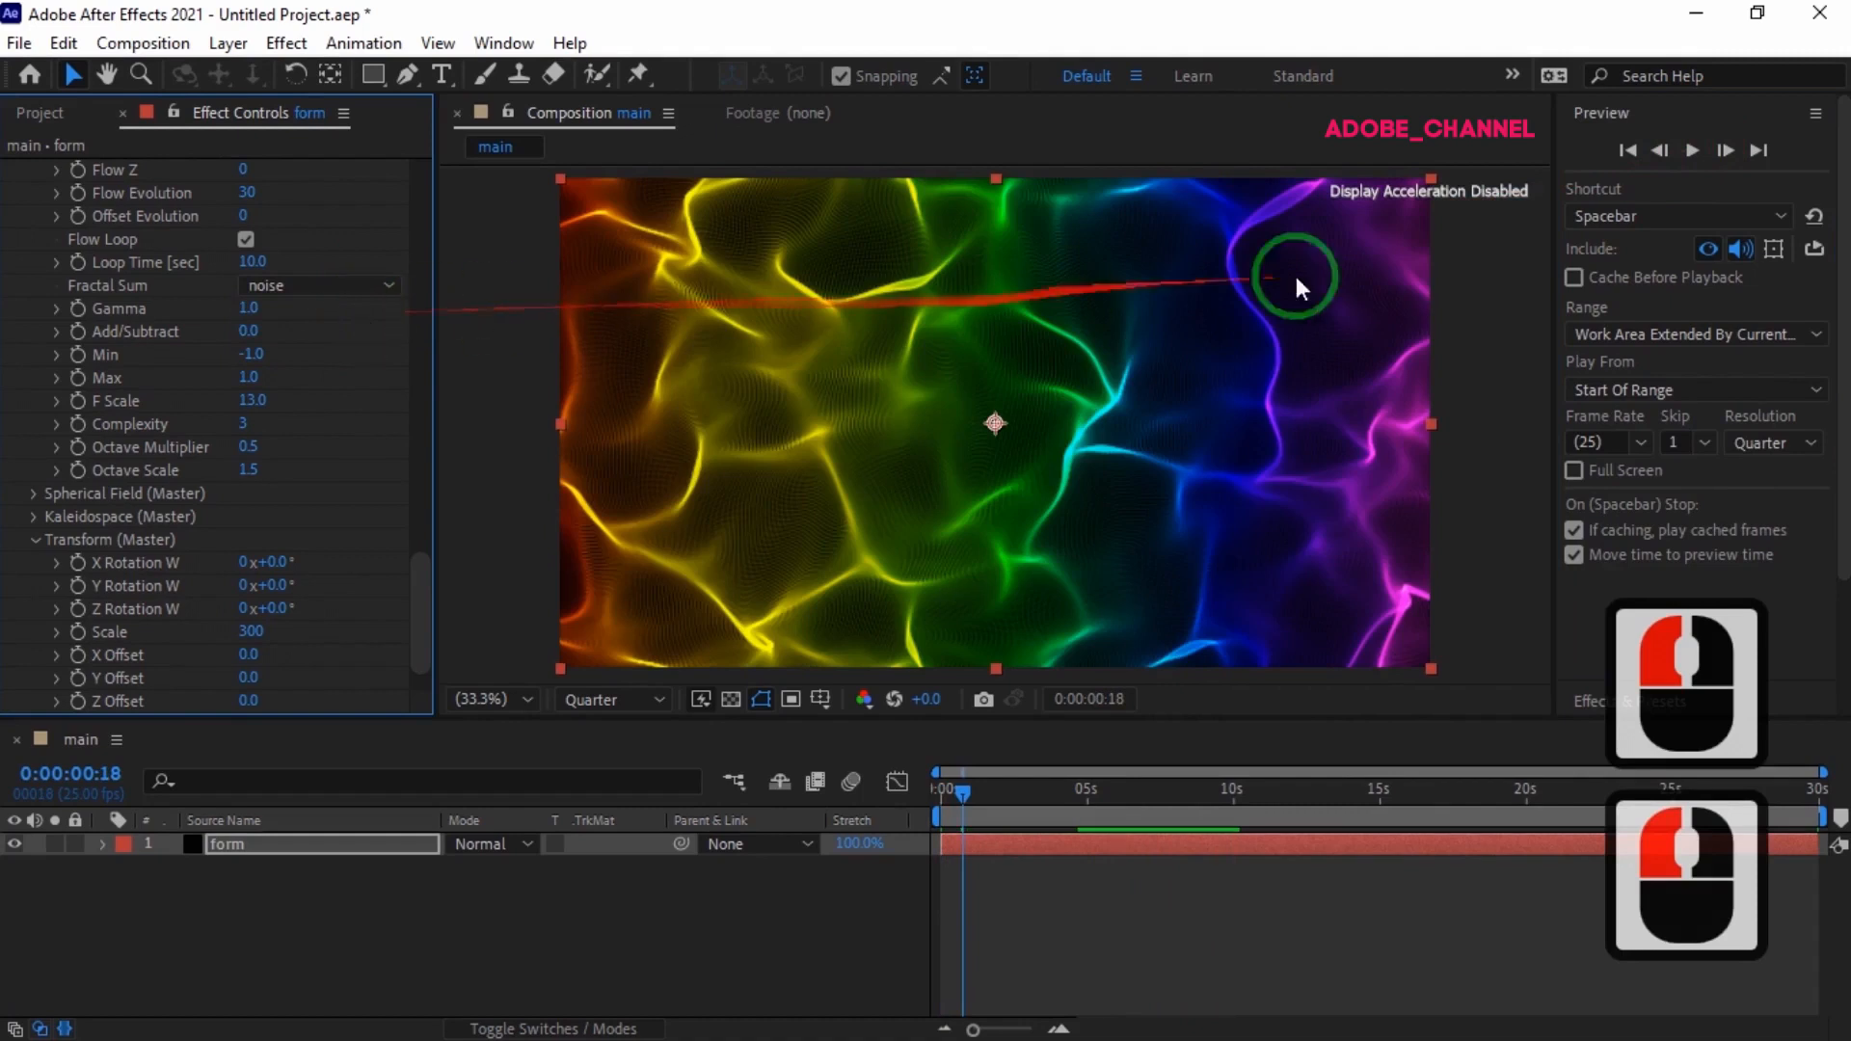
{"action": "left_click", "coordinate": [1691, 151]}
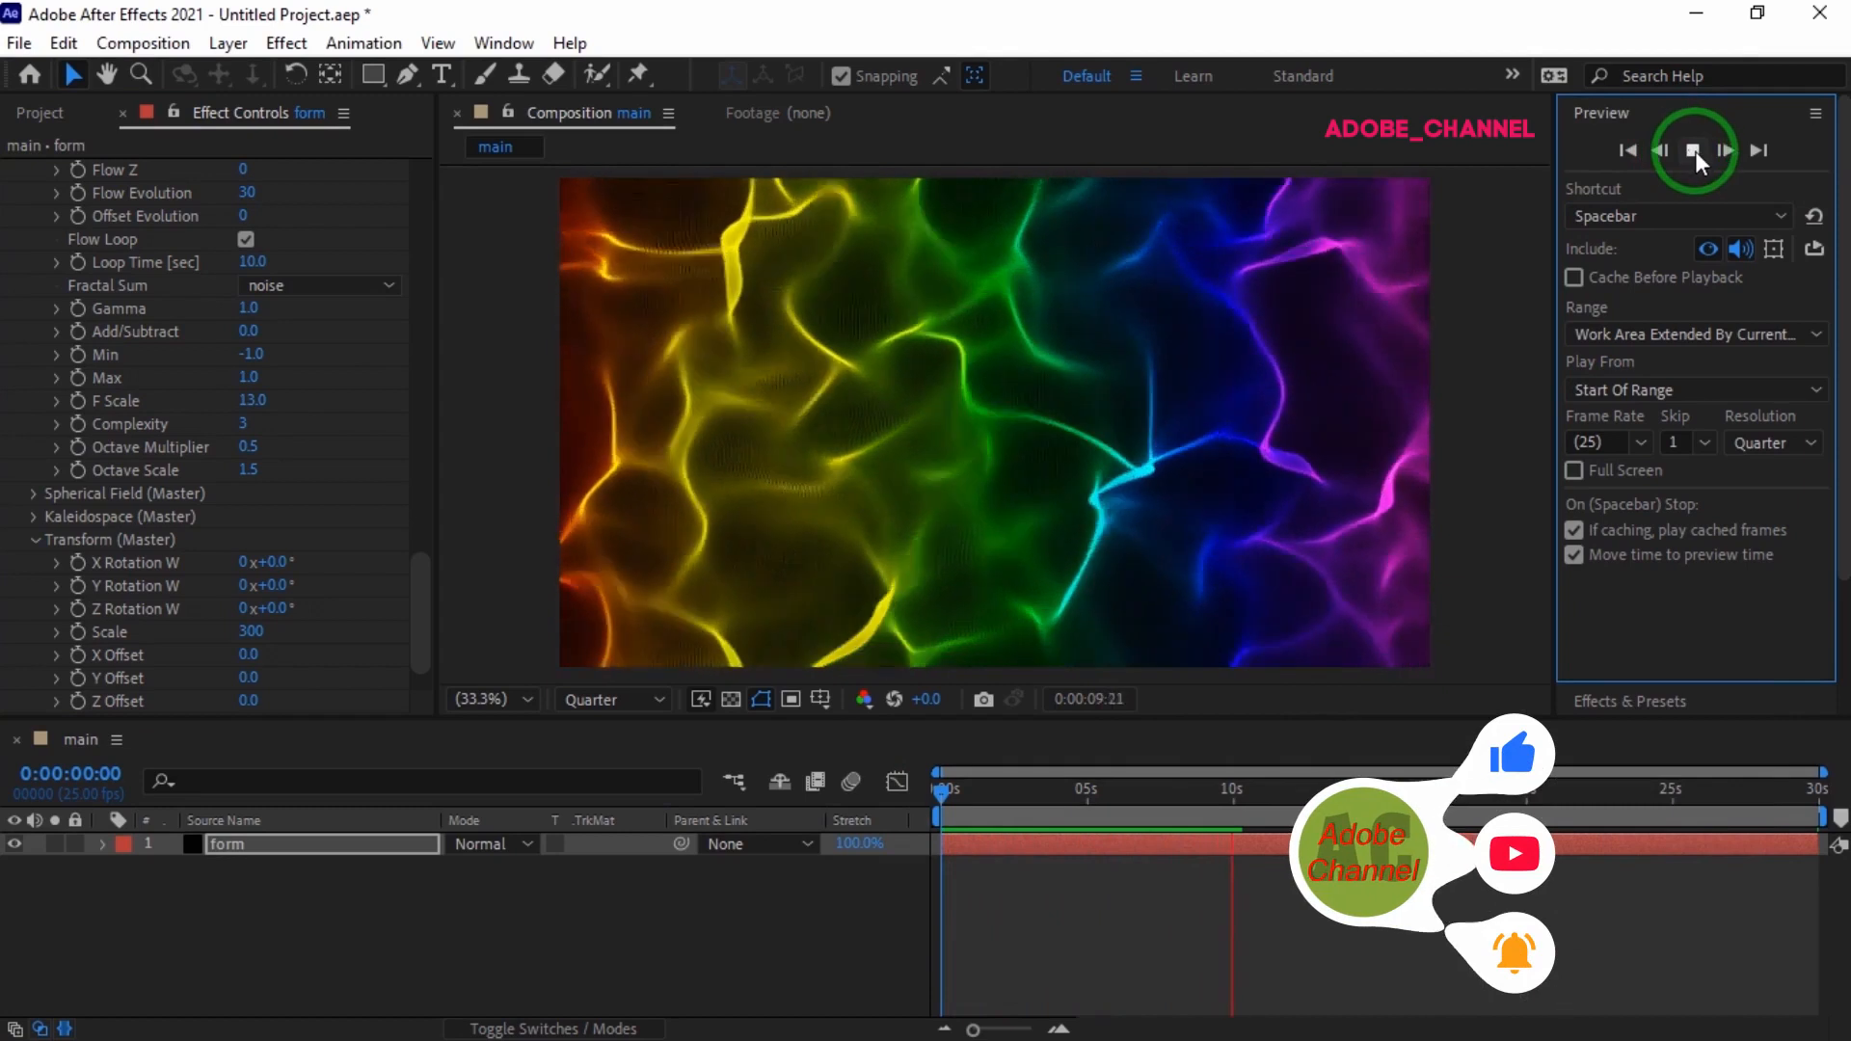
{"action": "left_click", "coordinate": [1693, 151]}
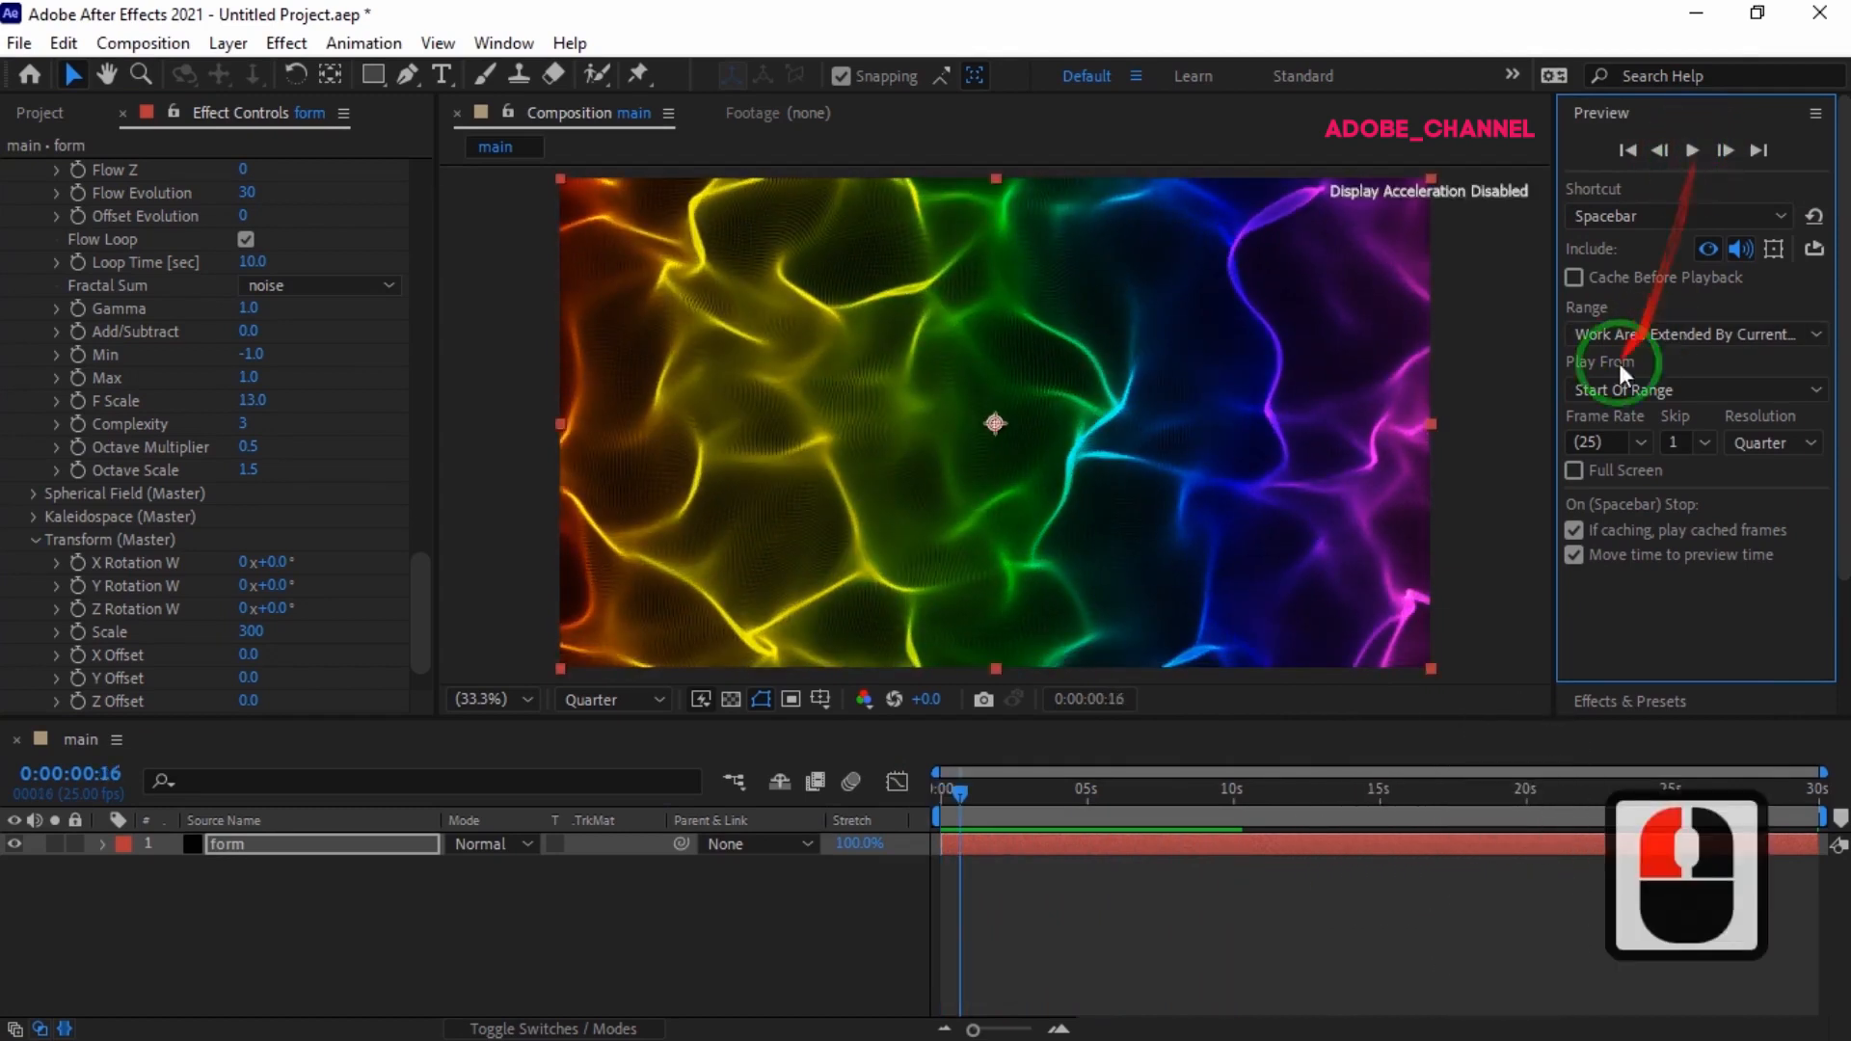